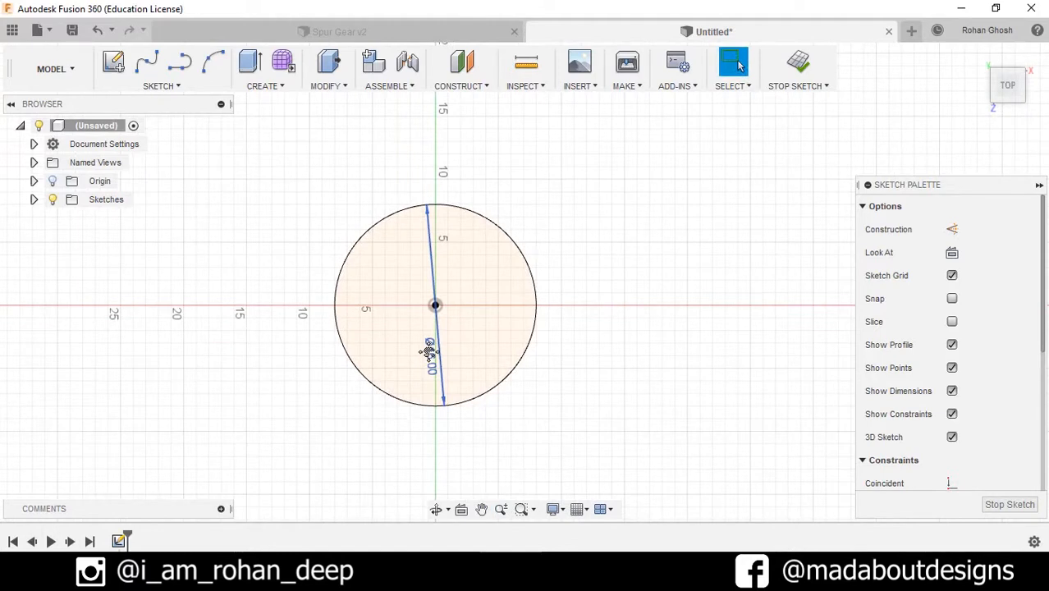
# Step: Sketch a center-diameter circle of 17.5 cm concentric with the existing circle at the origin
pyautogui.click(169, 85)
pyautogui.moveTo(181, 163)
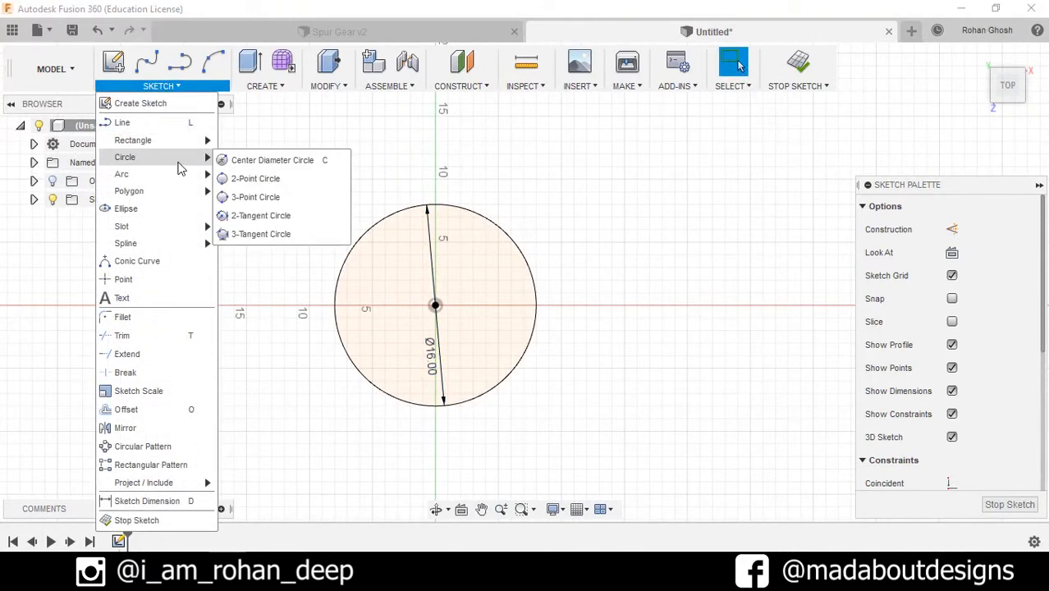
pyautogui.click(248, 161)
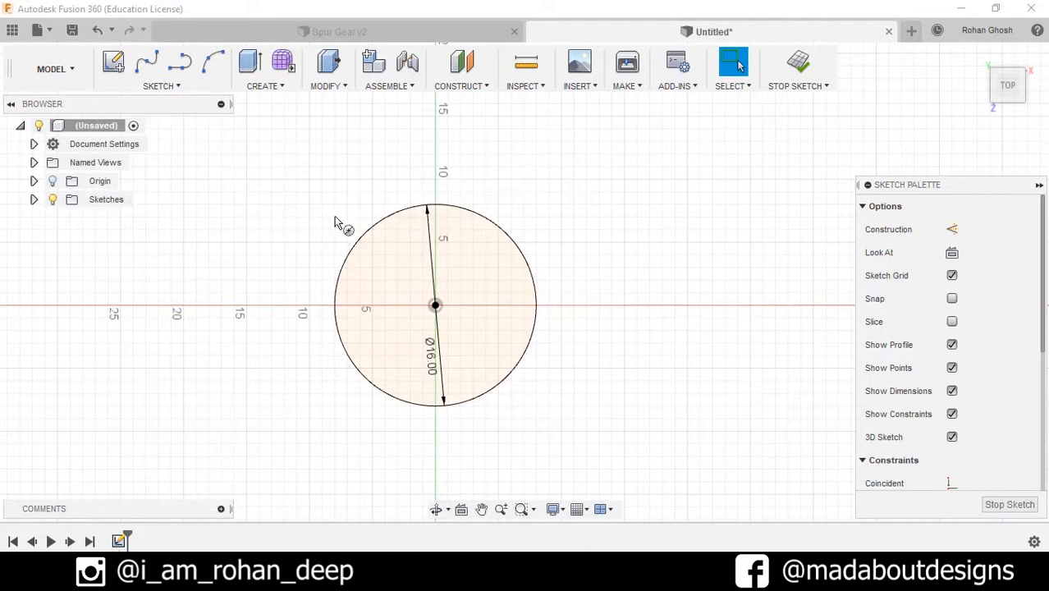
pyautogui.click(438, 307)
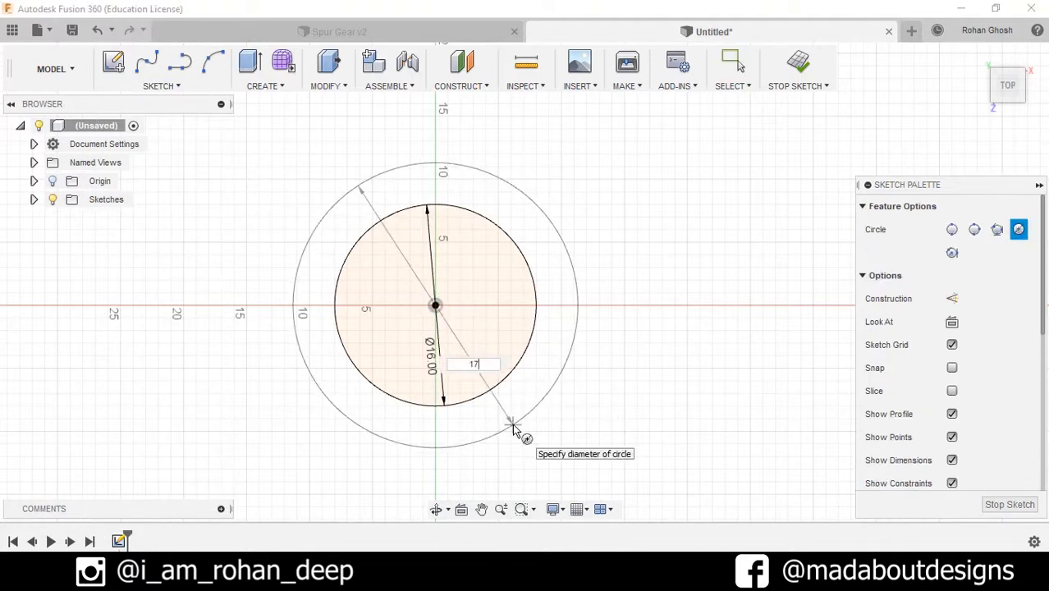
pyautogui.press('Return')
pyautogui.press('Escape')
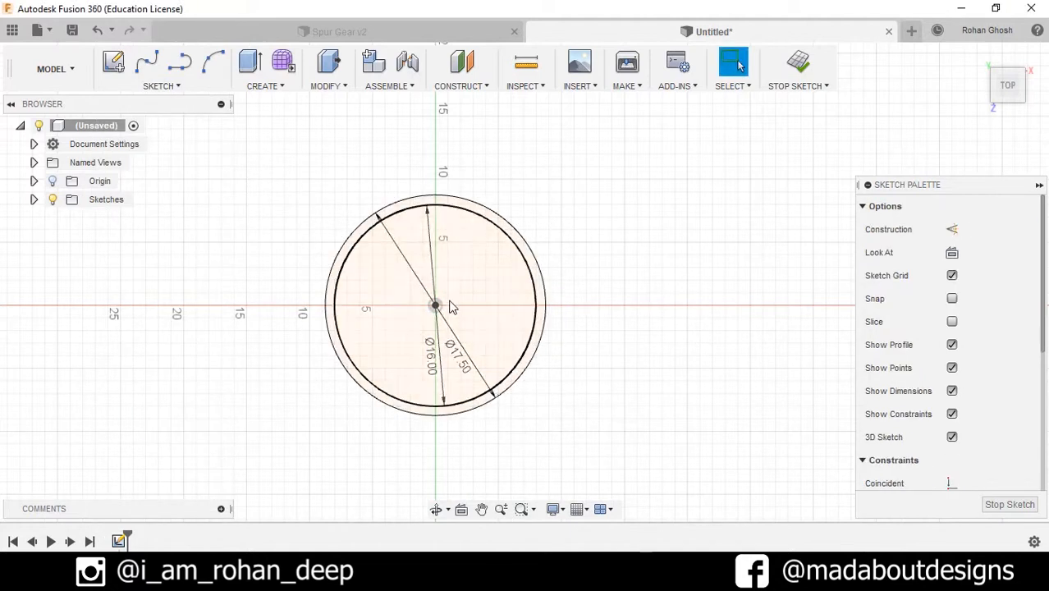
# Step: Add a third concentric circle with a diameter of 14.5 cm, centred on the origin
pyautogui.scroll(2, 450, 308)
pyautogui.click(161, 85)
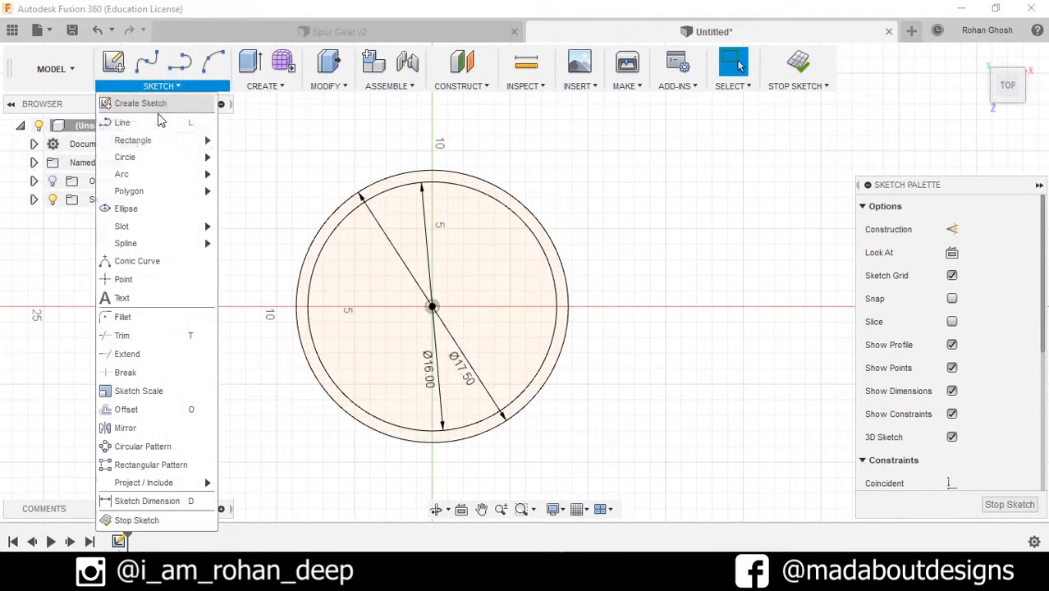
pyautogui.moveTo(164, 157)
pyautogui.click(262, 214)
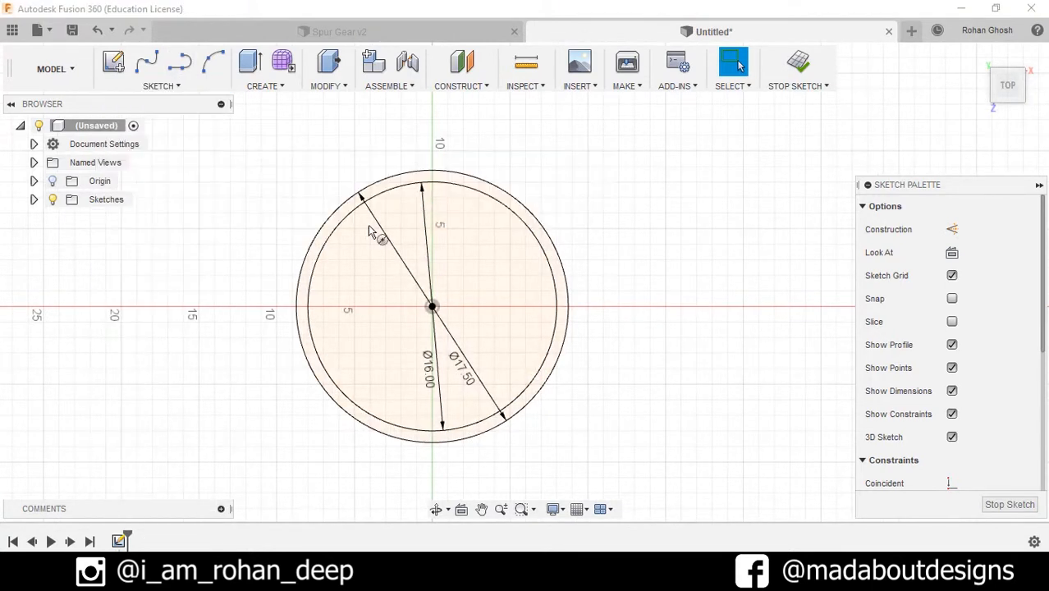
pyautogui.click(433, 308)
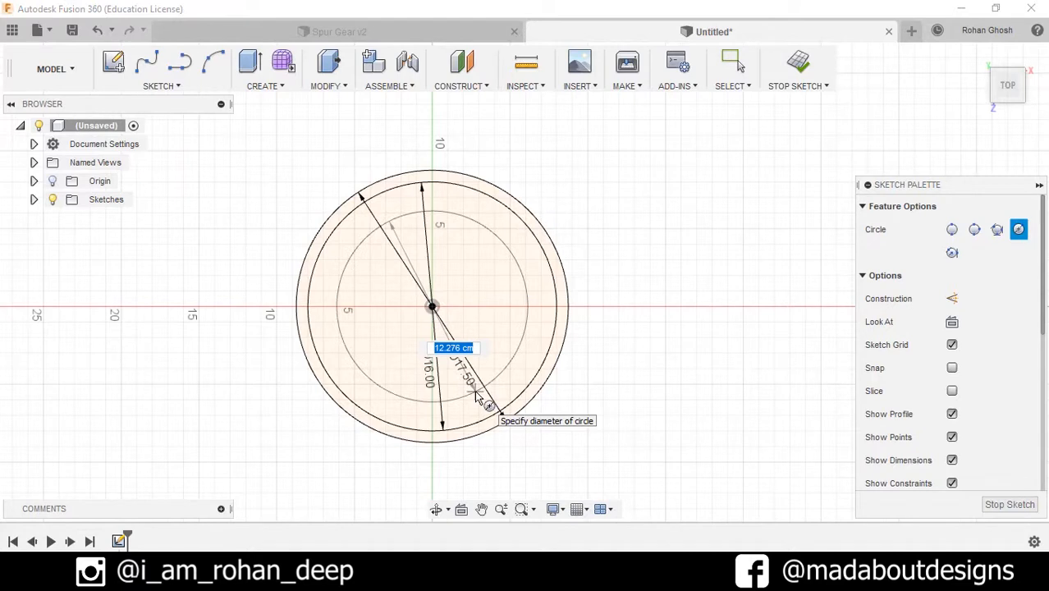
pyautogui.press('Return')
pyautogui.press('Escape')
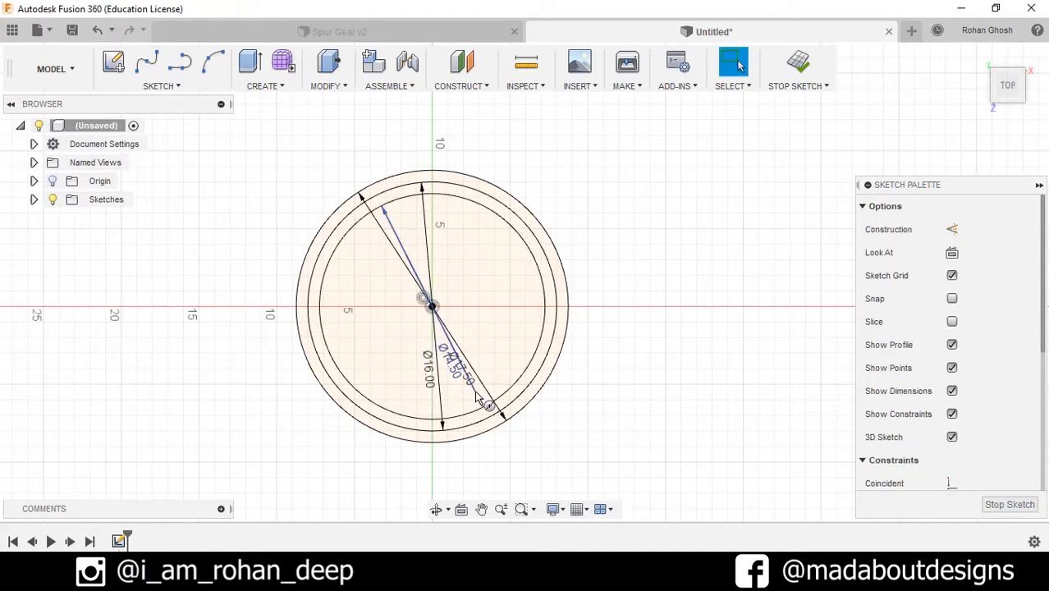
# Step: Draw a vertical line about 17 cm long upward and a horizontal line about 15 cm long to the right from the circles' centre
pyautogui.scroll(-2, 476, 397)
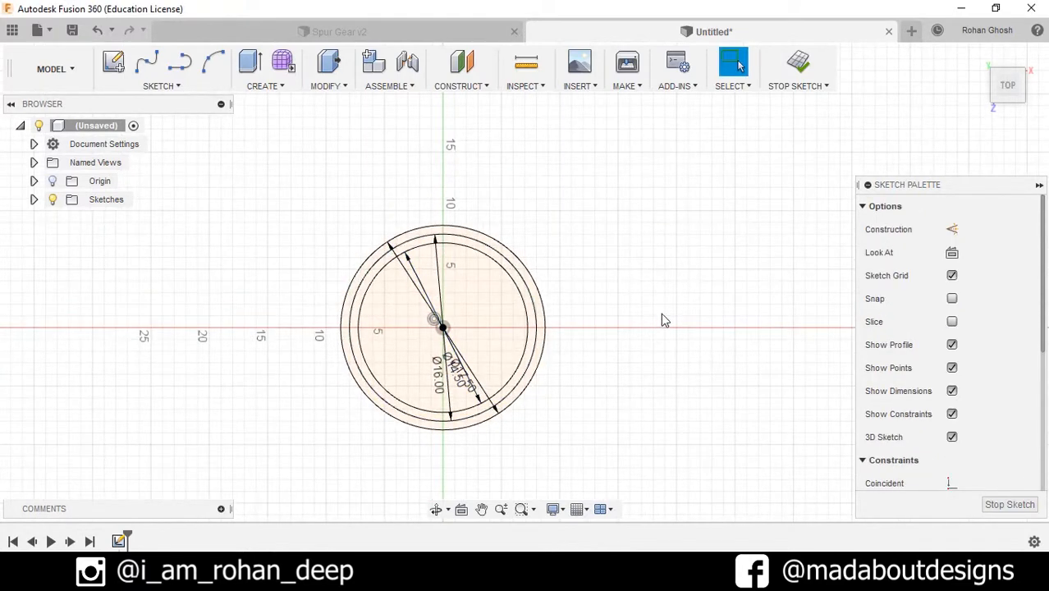
pyautogui.moveTo(665, 320); pyautogui.dragTo(651, 313, button='middle')
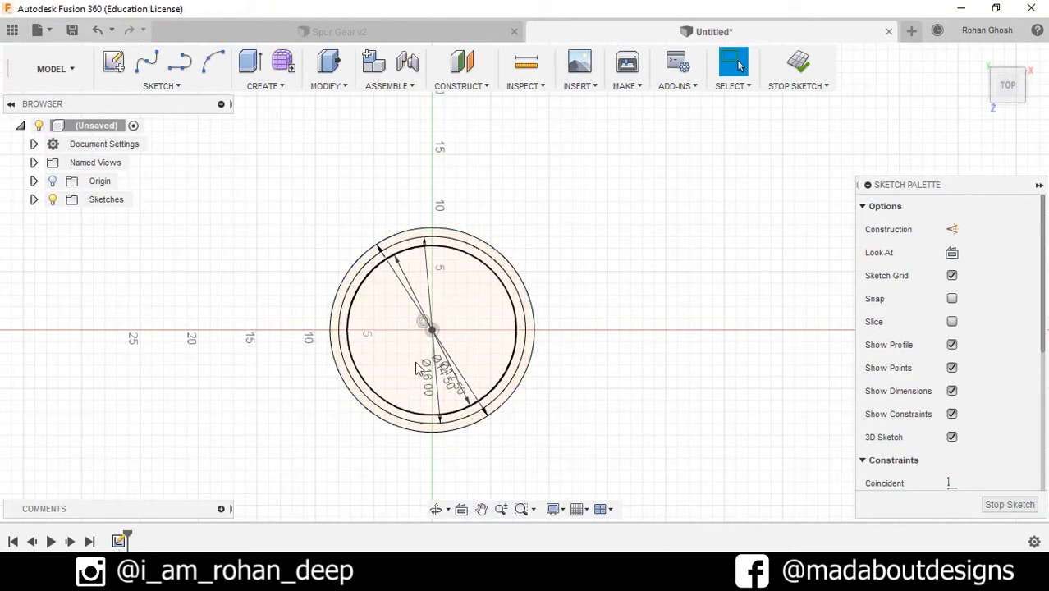
pyautogui.click(176, 86)
pyautogui.click(156, 122)
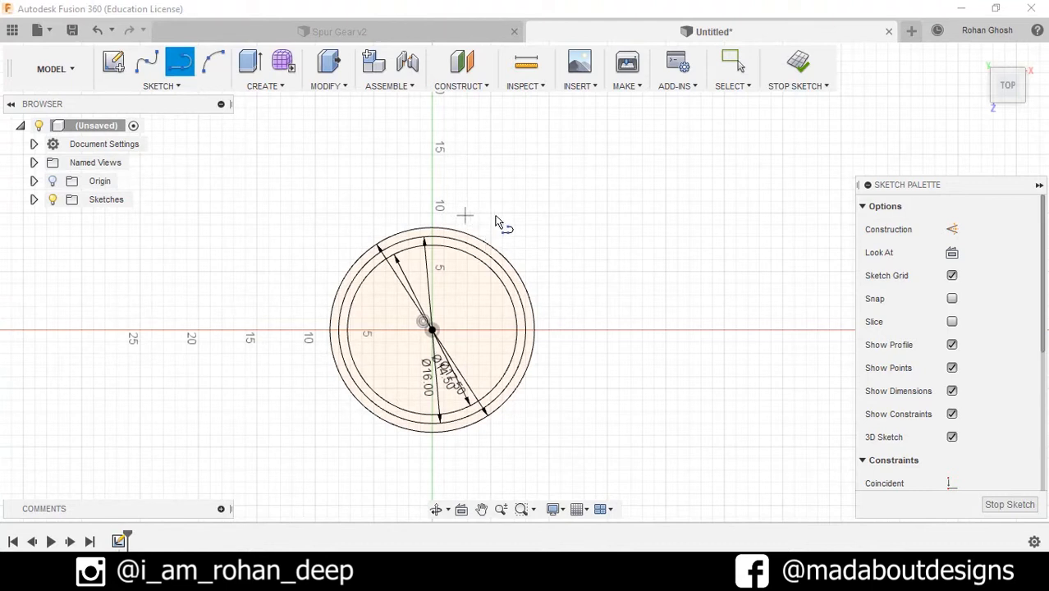
pyautogui.moveTo(495, 217); pyautogui.dragTo(489, 222, button='middle')
pyautogui.click(427, 336)
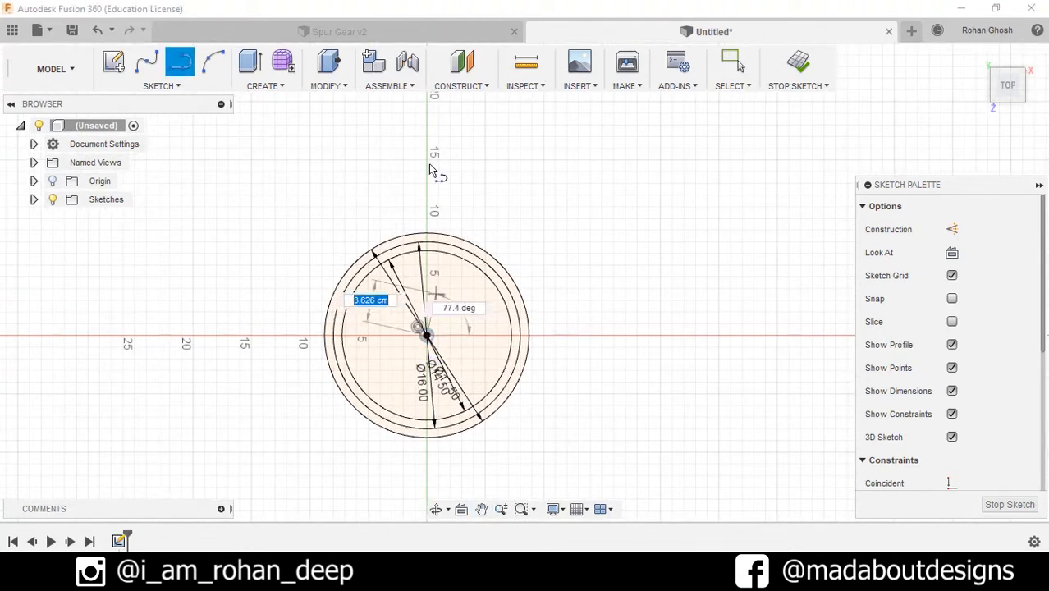
pyautogui.click(426, 132)
pyautogui.press('Escape')
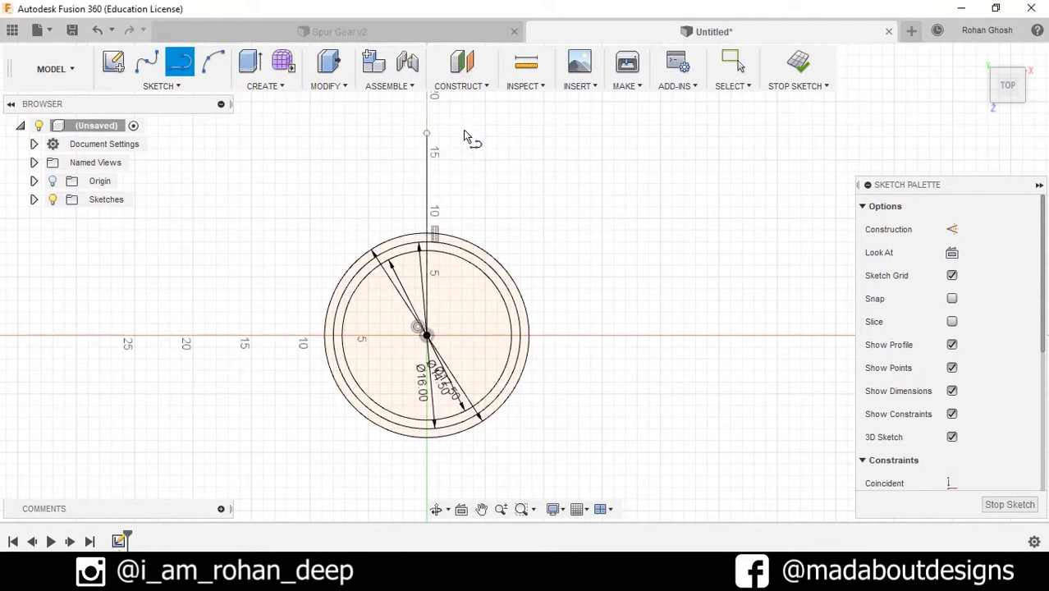
pyautogui.click(427, 336)
pyautogui.click(607, 335)
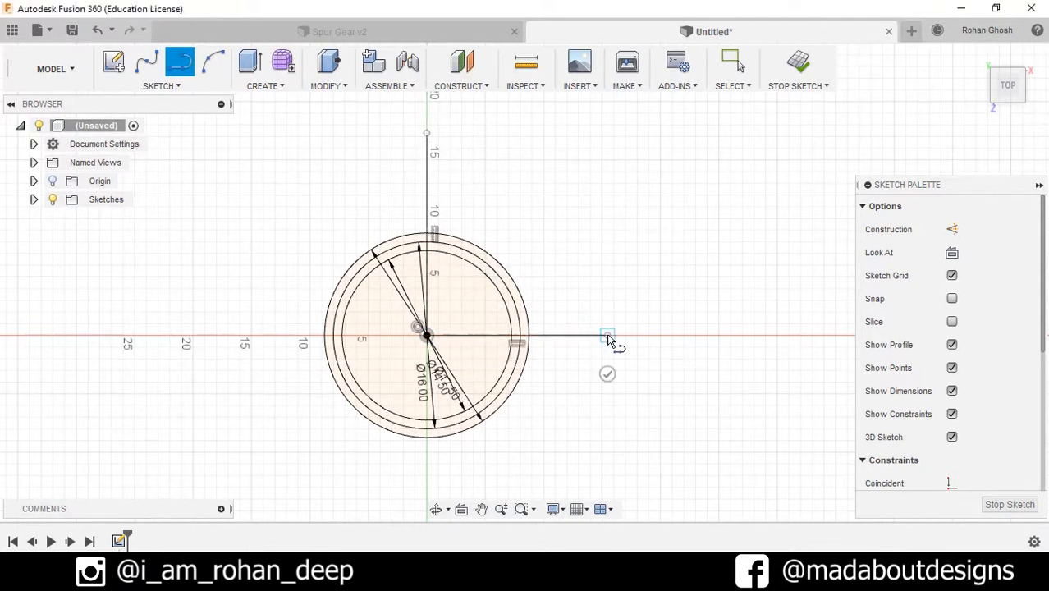
pyautogui.press('Escape')
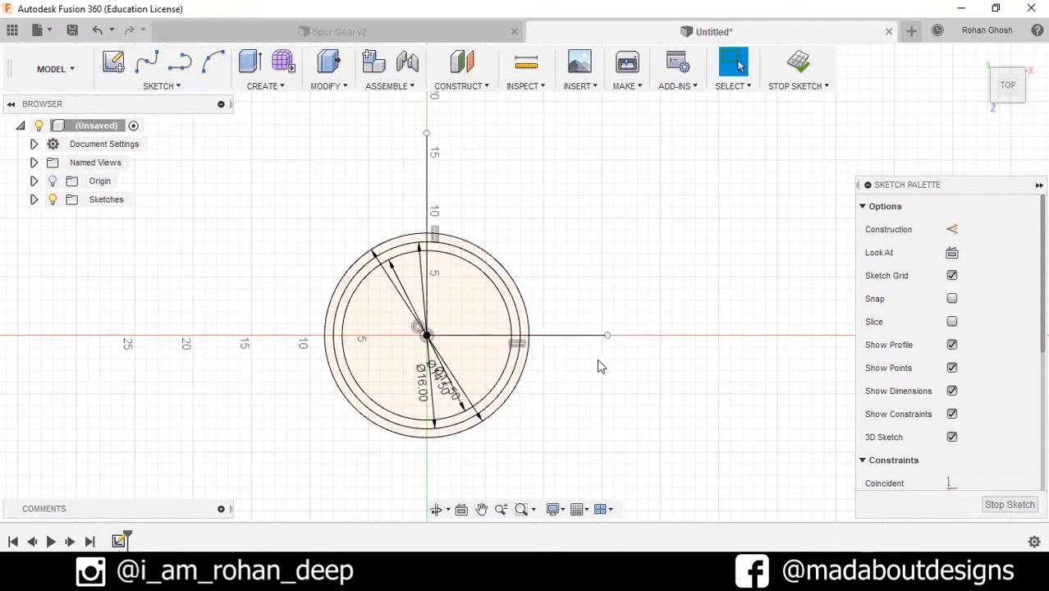
# Step: Convert the vertical and horizontal lines from the origin into construction lines
pyautogui.moveTo(564, 279); pyautogui.dragTo(564, 276)
pyautogui.keyDown('shift'); pyautogui.click(427, 175); pyautogui.keyUp('shift')
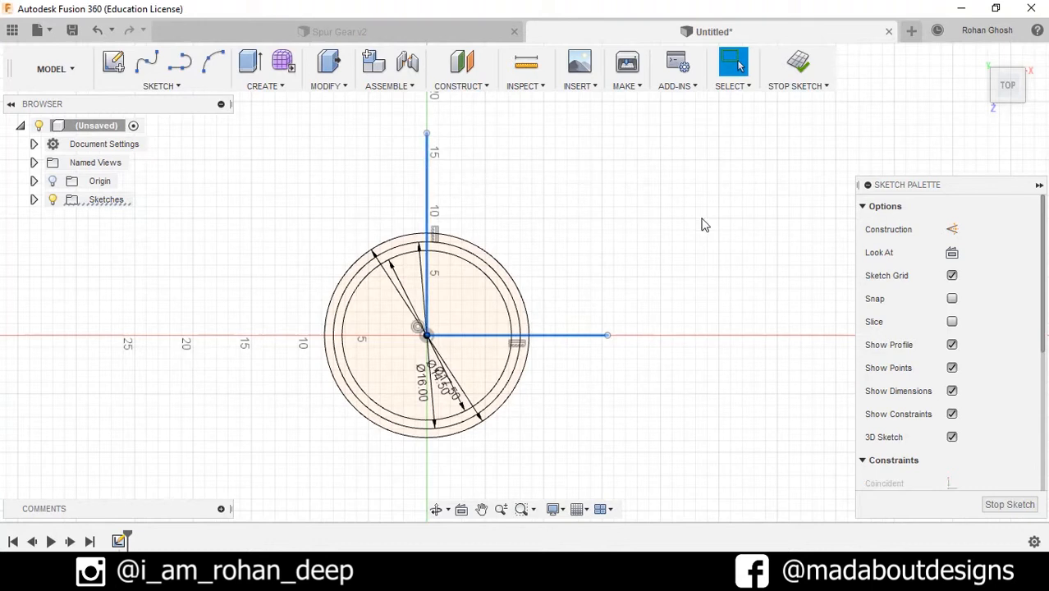
pyautogui.click(951, 230)
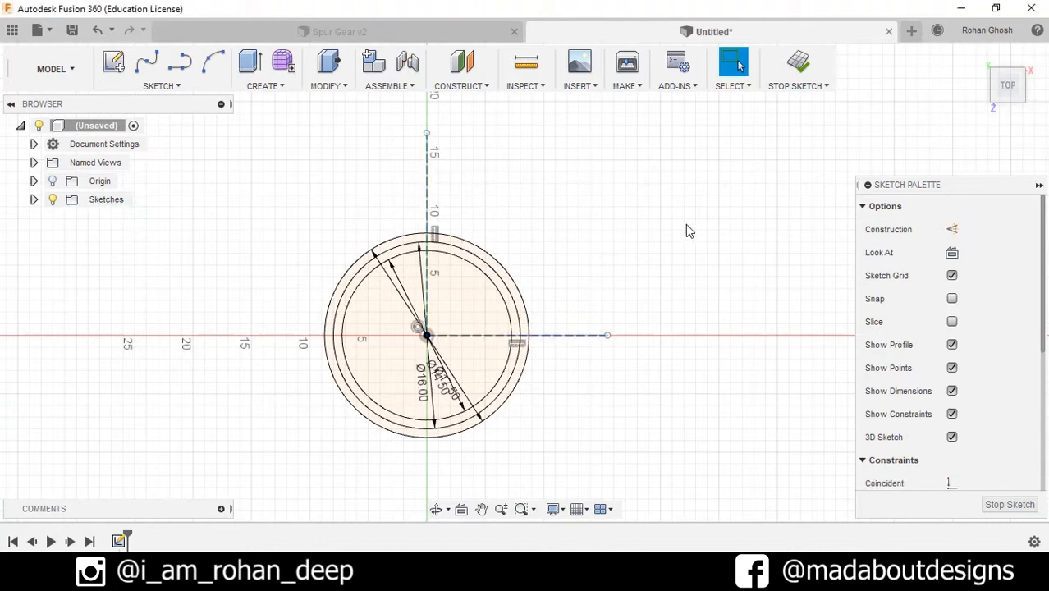
# Step: Draw three slanted lines about 17 cm long from the origin, fanning out to the right of the vertical construction line
pyautogui.scroll(2, 455, 386)
pyautogui.press('l')
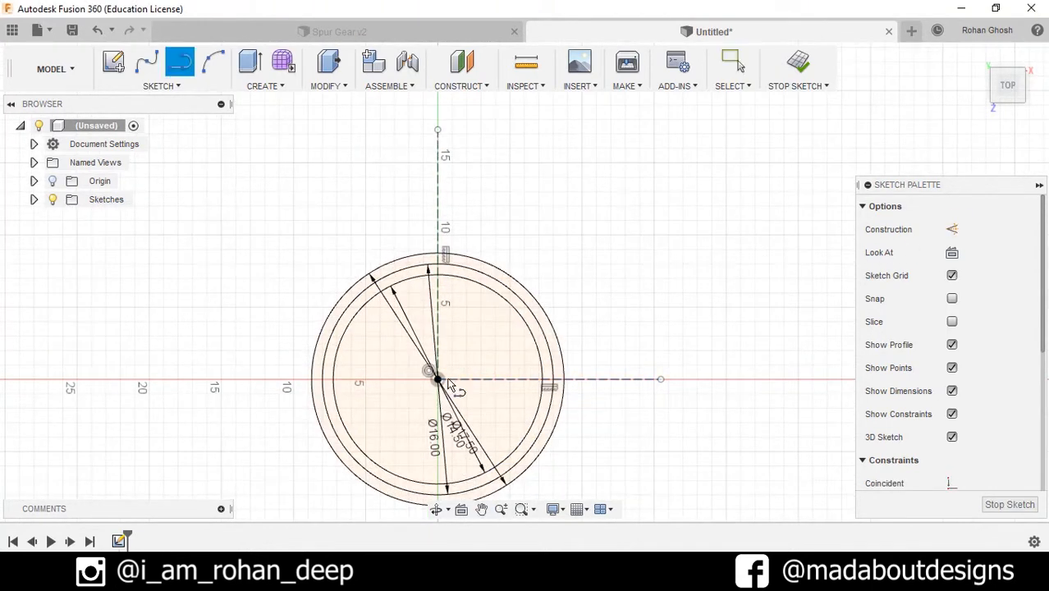
pyautogui.click(438, 379)
pyautogui.click(487, 131)
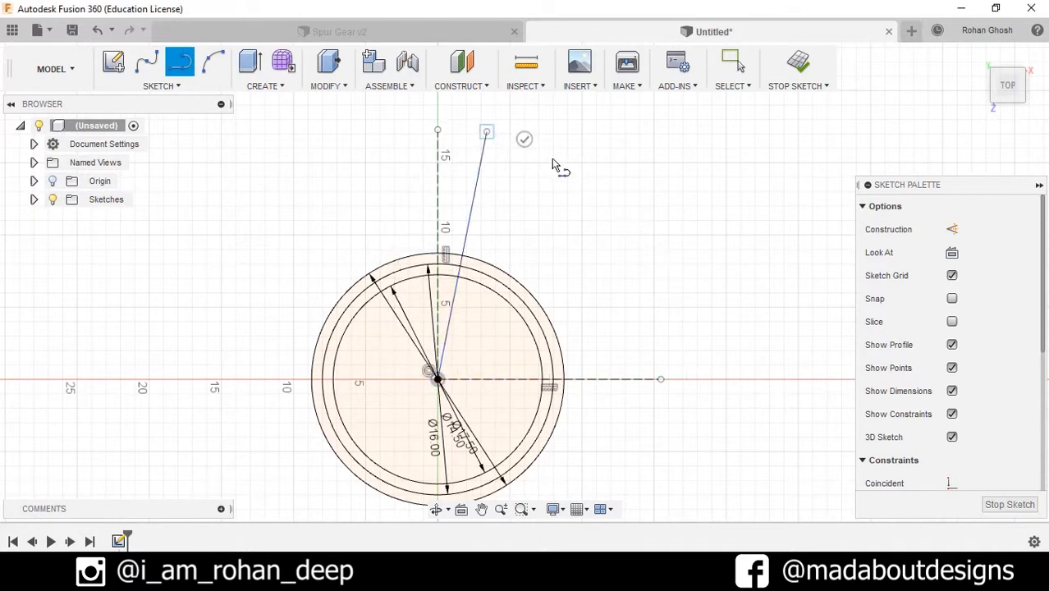
pyautogui.press('Escape')
pyautogui.click(437, 379)
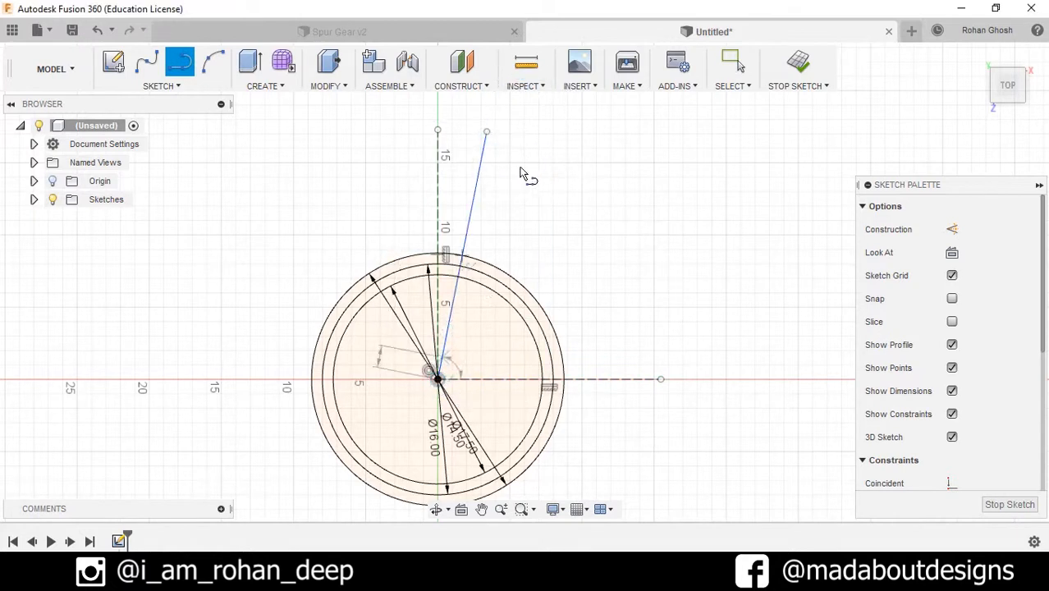
pyautogui.click(526, 147)
pyautogui.press('Escape')
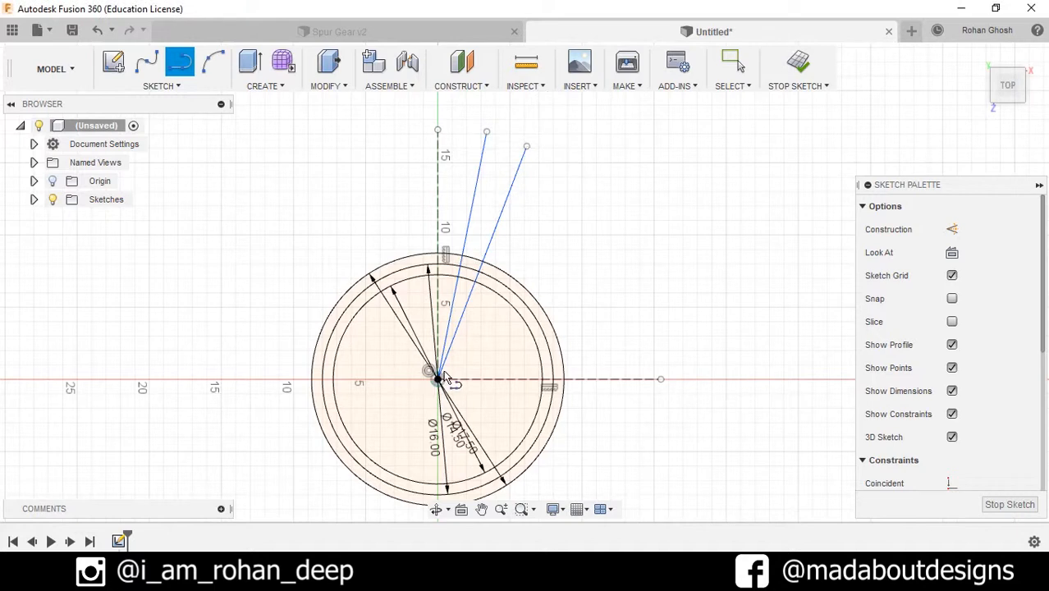
pyautogui.click(438, 379)
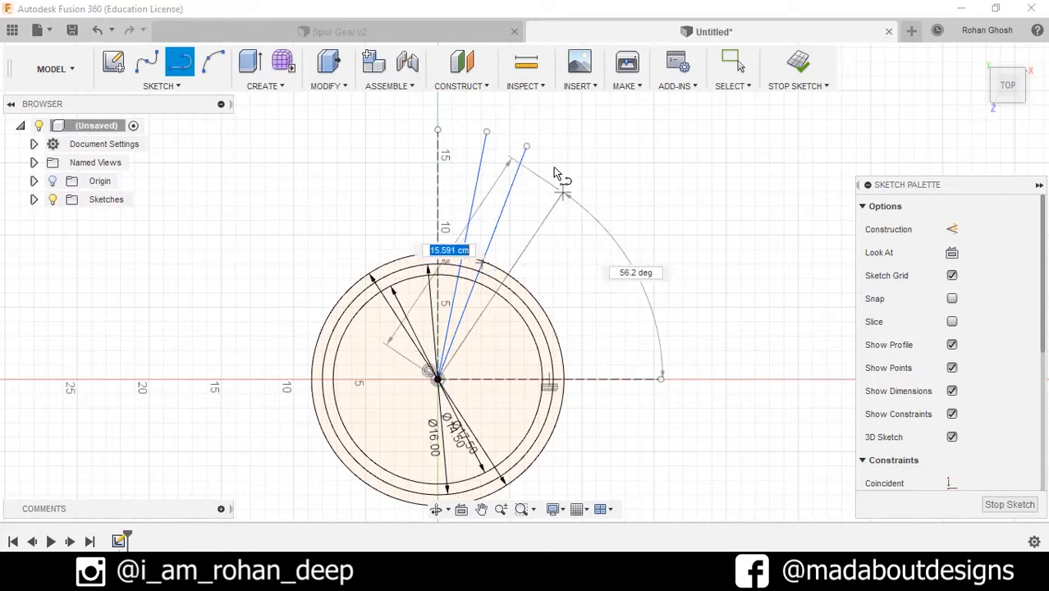
pyautogui.click(550, 164)
pyautogui.press('Escape')
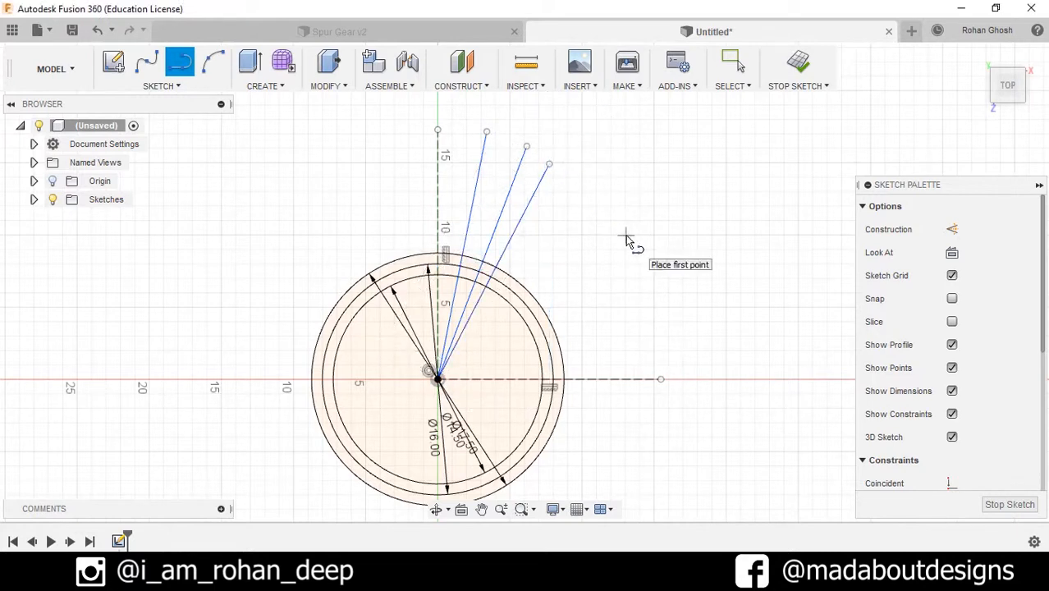
pyautogui.press('Escape')
# Step: Dimension the angle between the vertical construction line and the nearest slanted line as 3 degrees
pyautogui.click(161, 87)
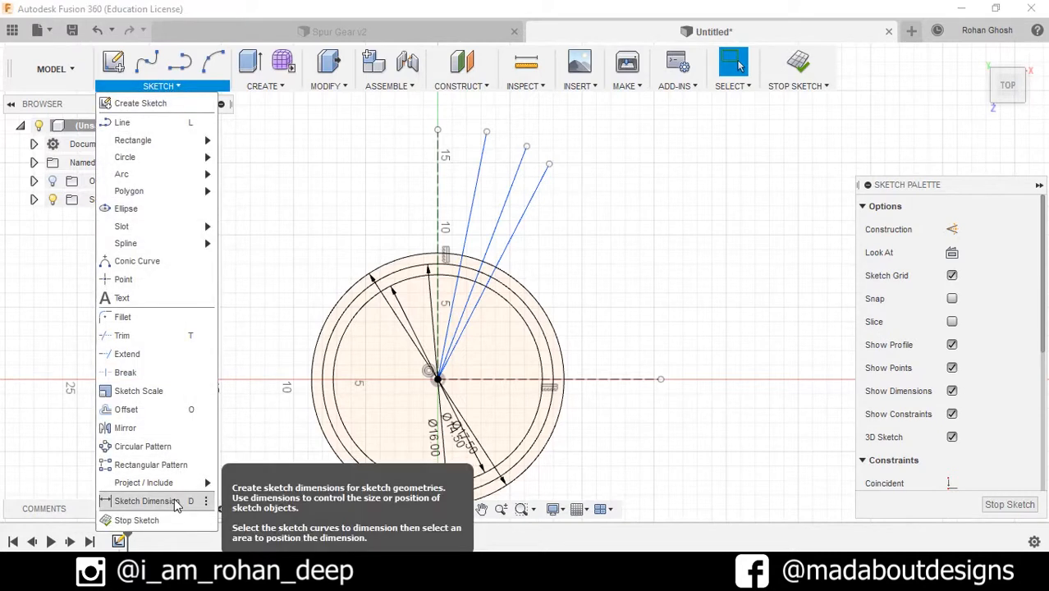
pyautogui.click(147, 500)
pyautogui.scroll(4, 481, 261)
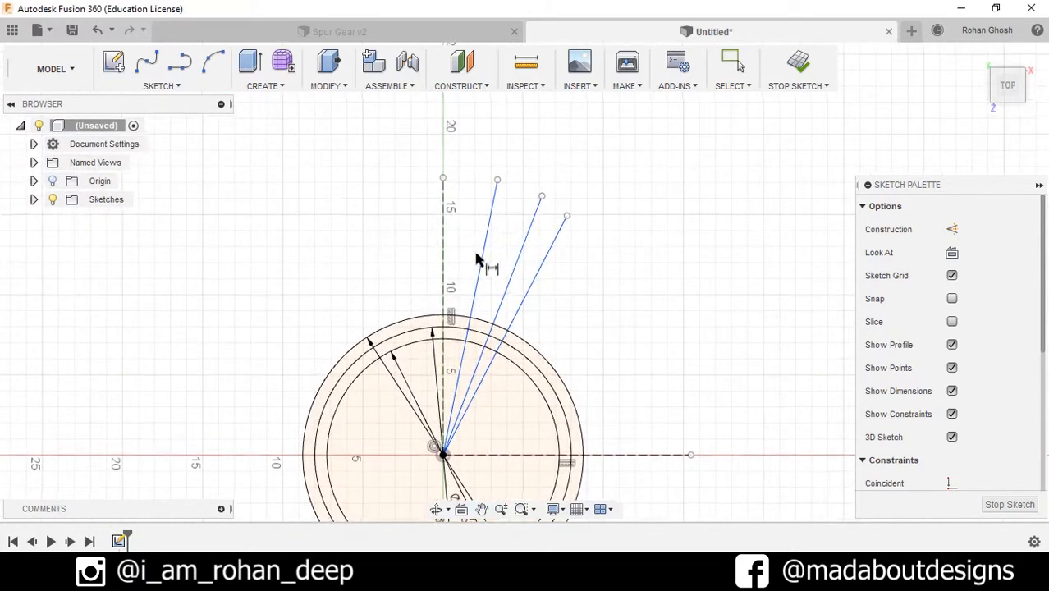
pyautogui.click(427, 249)
pyautogui.click(483, 271)
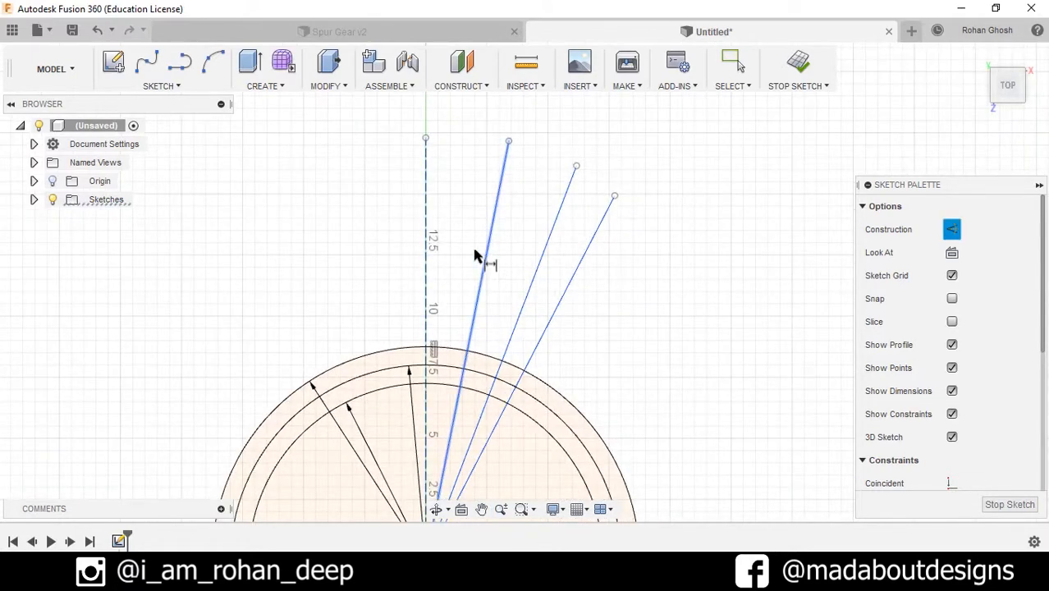
pyautogui.click(457, 234)
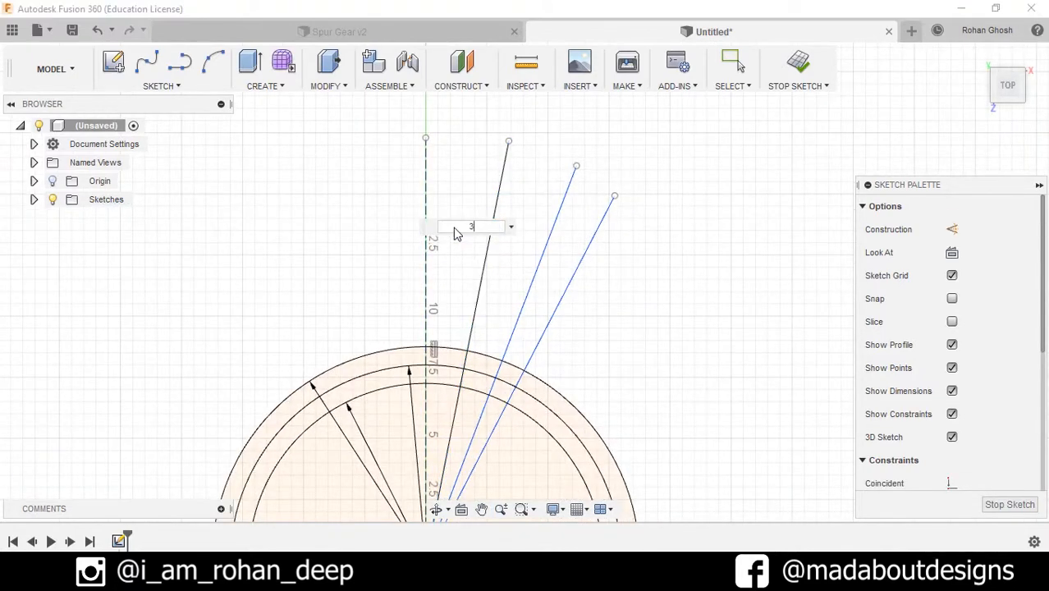
pyautogui.write('3')
pyautogui.press('Return')
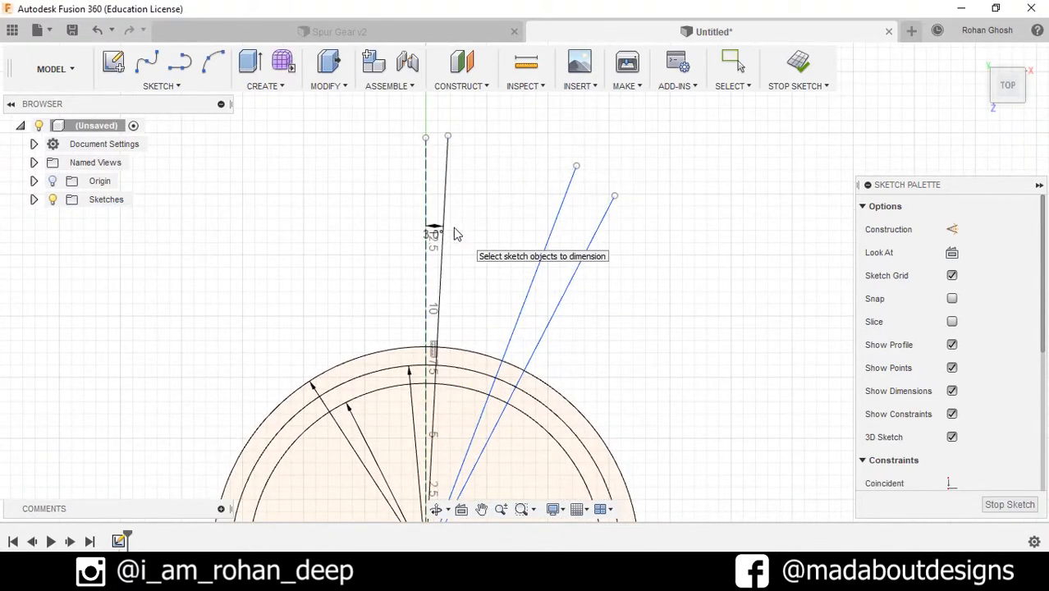
# Step: Dimension the angle between the vertical construction line and the middle slanted line as 6 degrees
pyautogui.click(426, 192)
pyautogui.click(543, 272)
pyautogui.click(466, 203)
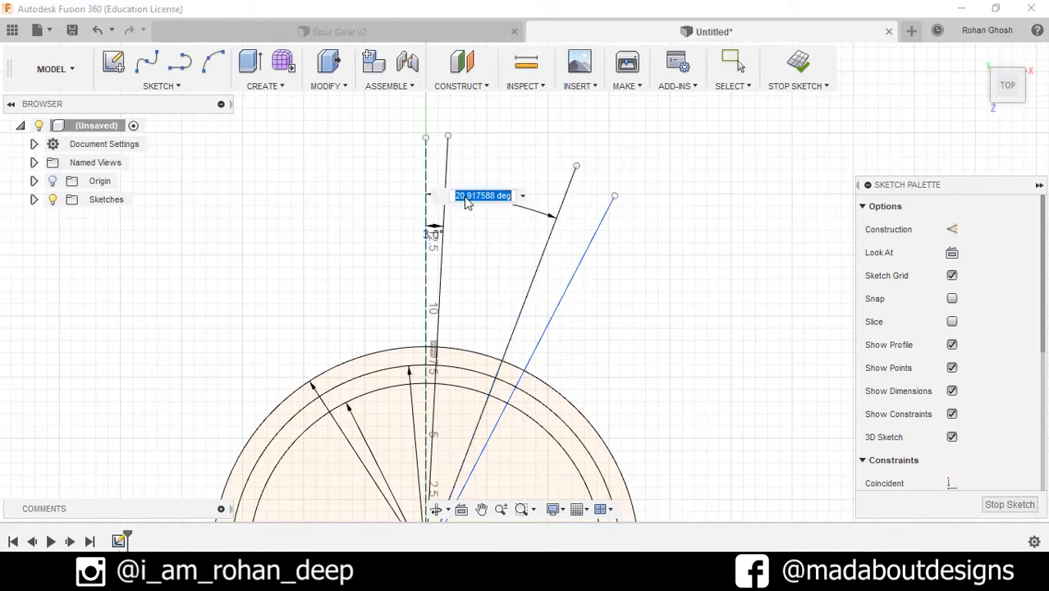
pyautogui.write('6')
pyautogui.press('Return')
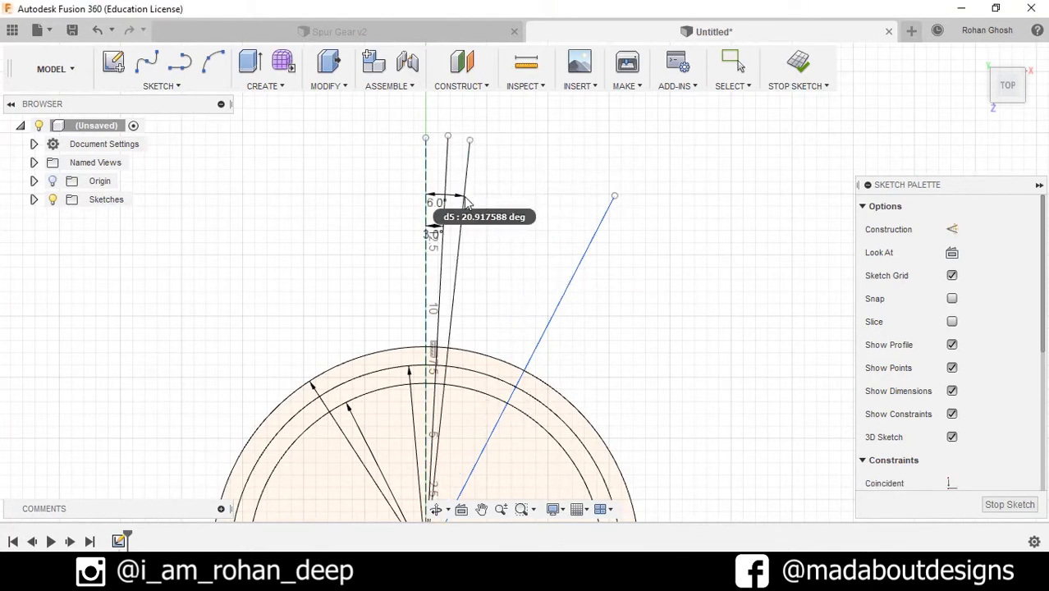
# Step: Dimension the angle between the vertical construction line and the outermost slanted line as 9 degrees
pyautogui.click(425, 165)
pyautogui.click(578, 264)
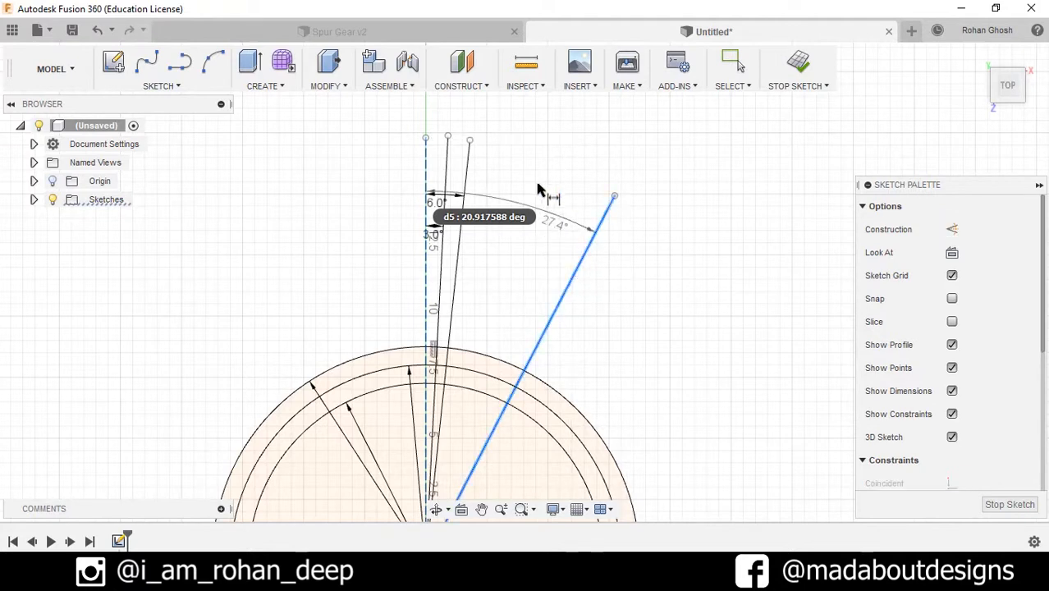
pyautogui.click(534, 171)
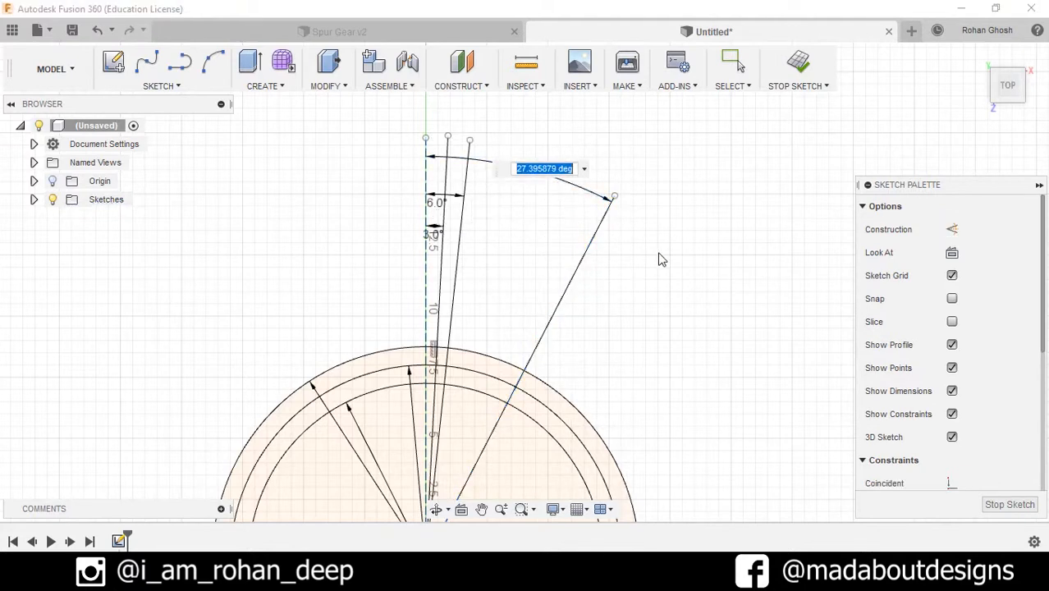
pyautogui.write('9')
pyautogui.press('Return')
# Step: Draw a three-point arc from the outer circle's intersection with the 3-degree line to the innermost circle's intersection with the 6-degree line, bulging outward as a tooth flank
pyautogui.scroll(3, 461, 374)
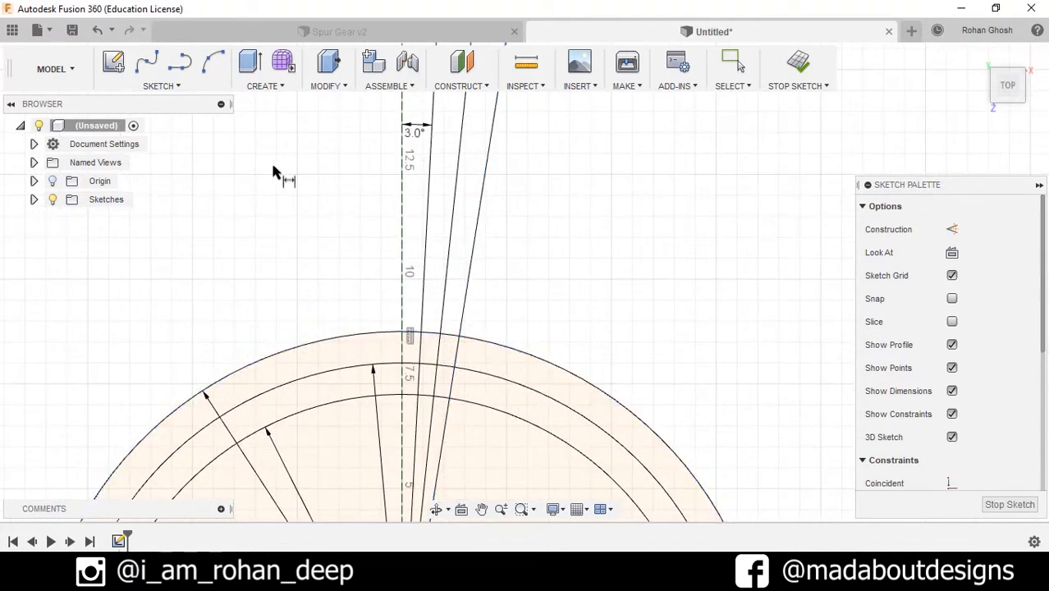
pyautogui.click(174, 86)
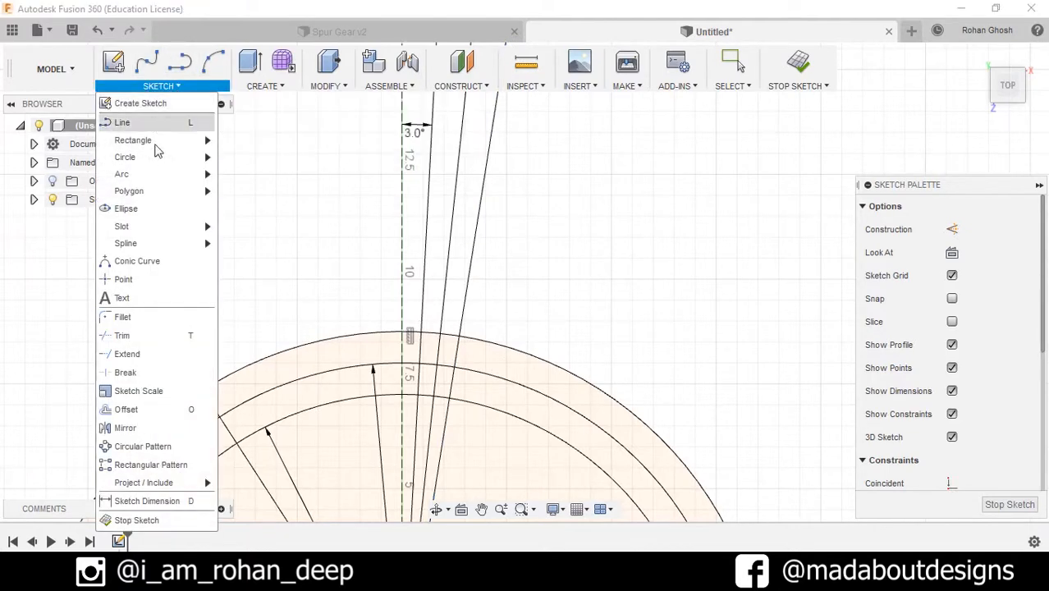
pyautogui.moveTo(161, 172)
pyautogui.click(246, 174)
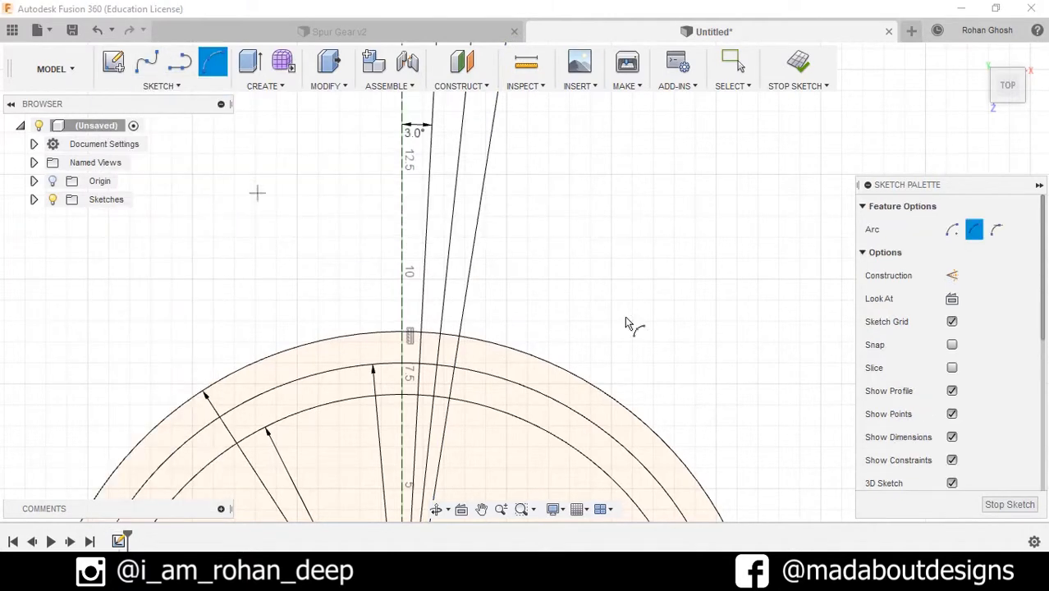
pyautogui.scroll(3, 526, 343)
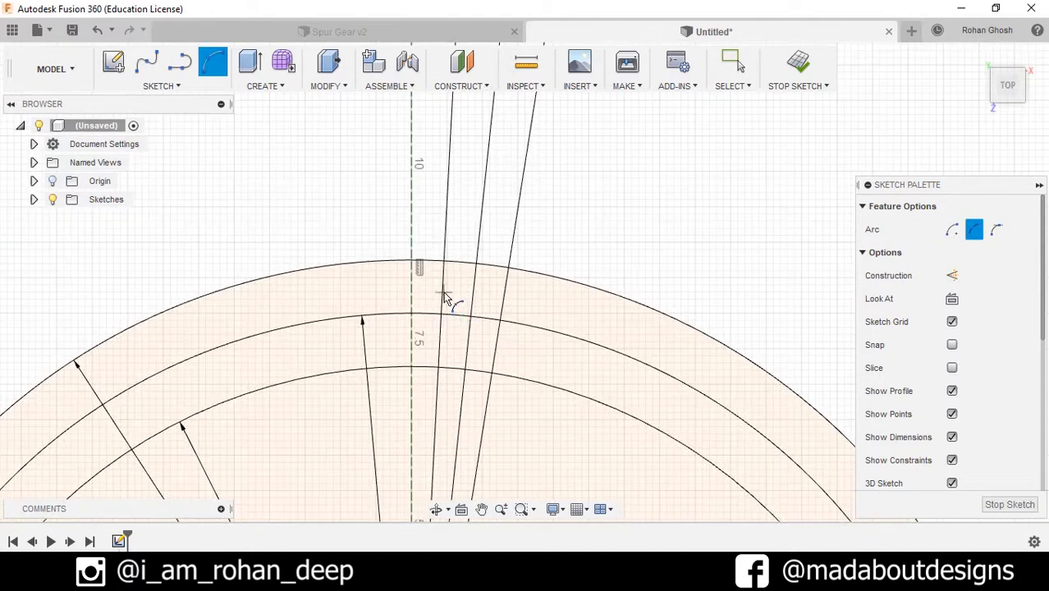
pyautogui.scroll(1, 446, 283)
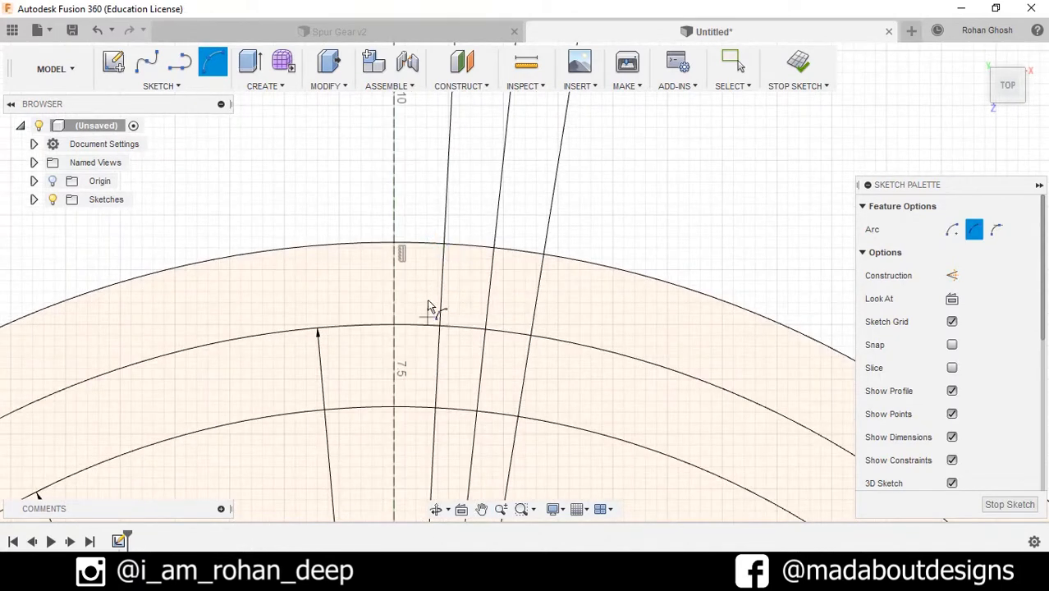
pyautogui.scroll(1, 449, 246)
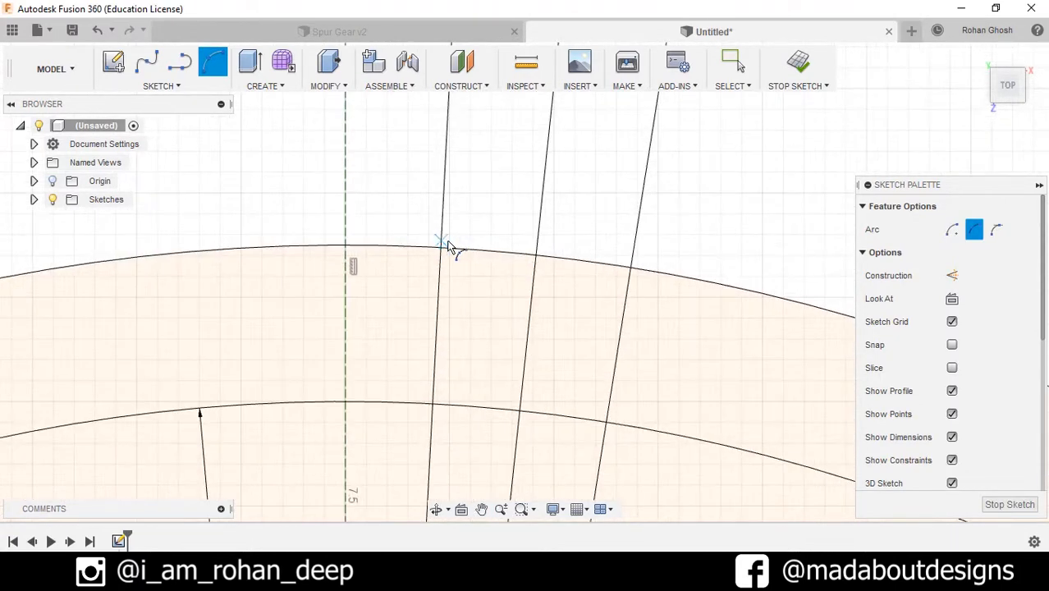
pyautogui.click(442, 247)
pyautogui.scroll(-2, 443, 252)
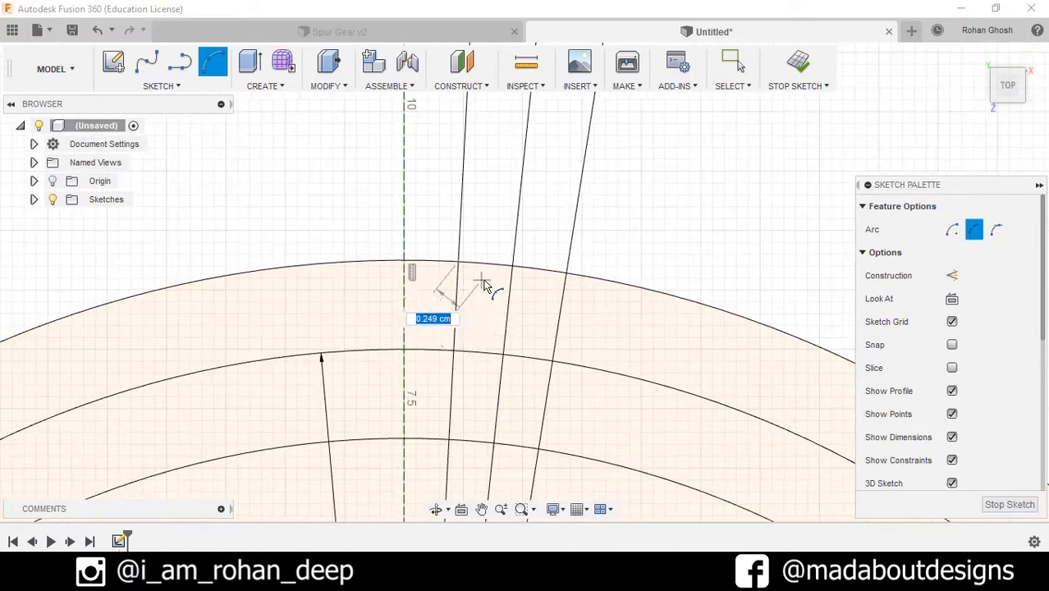
pyautogui.click(493, 444)
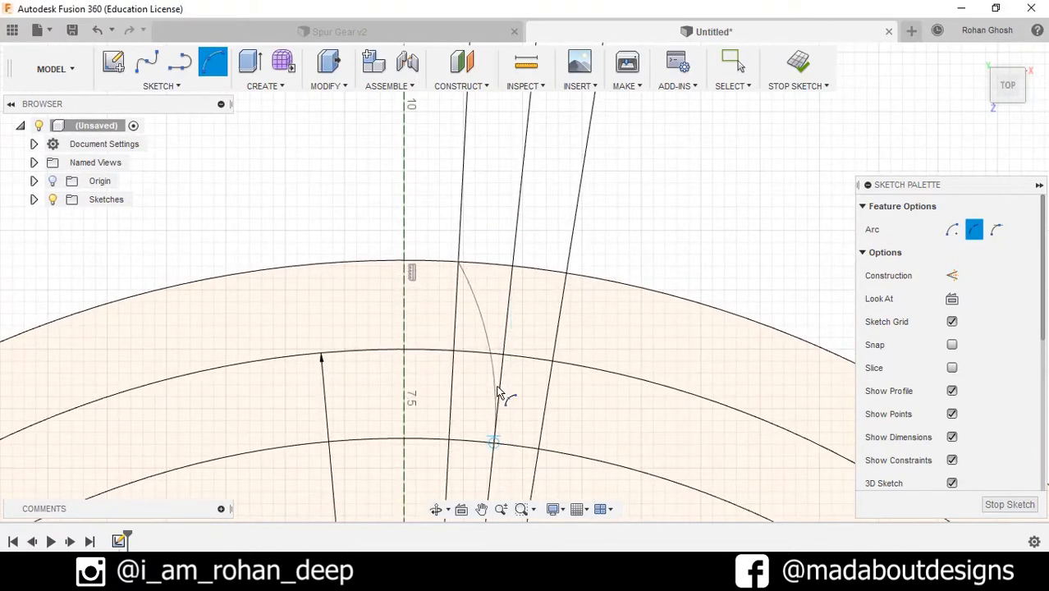
pyautogui.click(499, 393)
# Step: Trim away the parts of the three slanted lines that extend beyond the outer circle
pyautogui.scroll(-3, 534, 379)
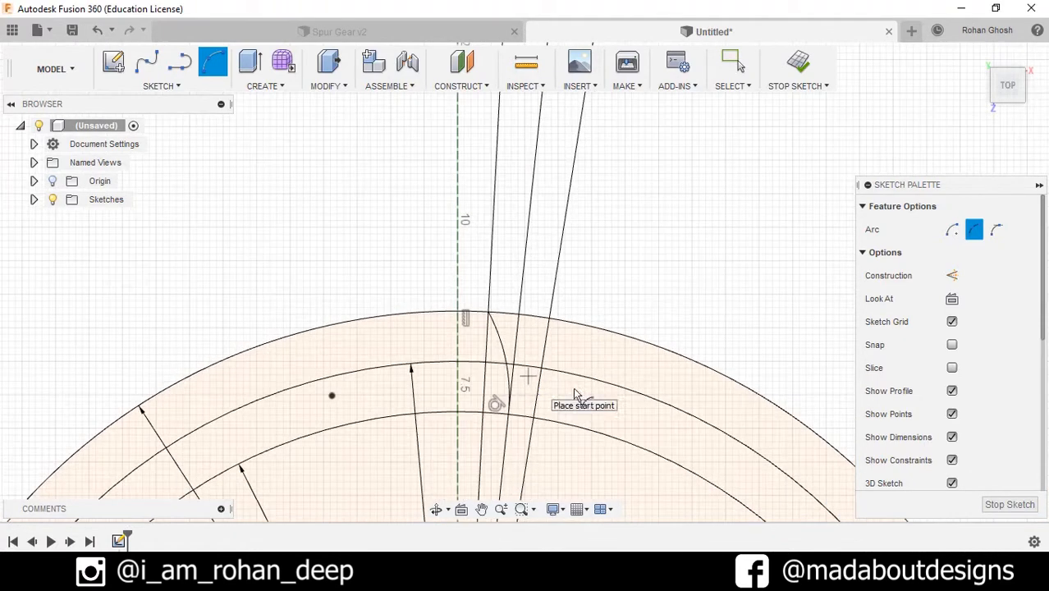
pyautogui.moveTo(602, 394)
pyautogui.mouseDown(button='middle')
pyautogui.moveTo(625, 294)
pyautogui.moveTo(503, 321)
pyautogui.mouseUp(button='middle')
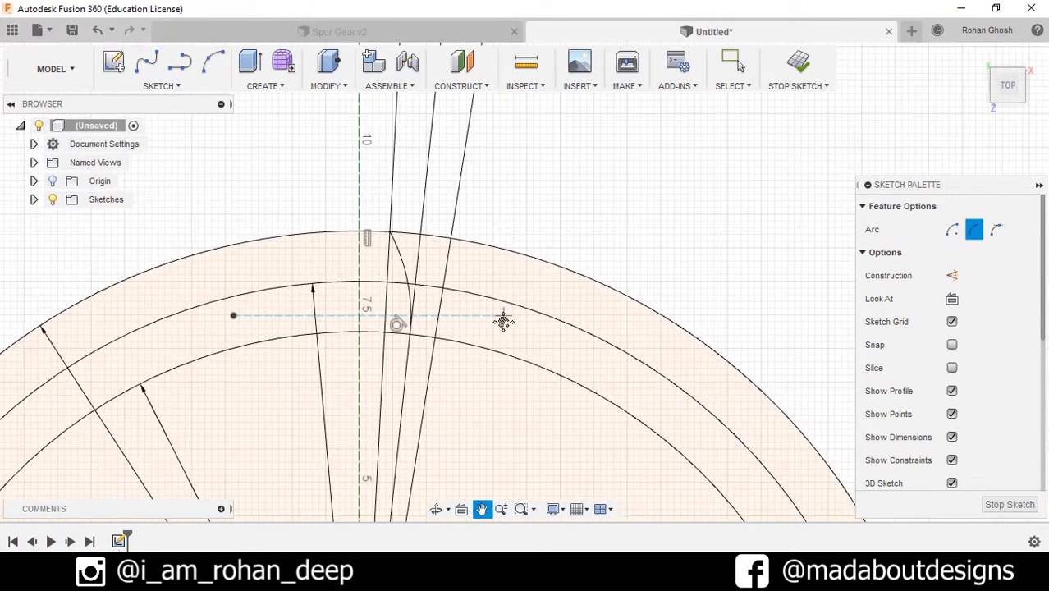
pyautogui.click(176, 87)
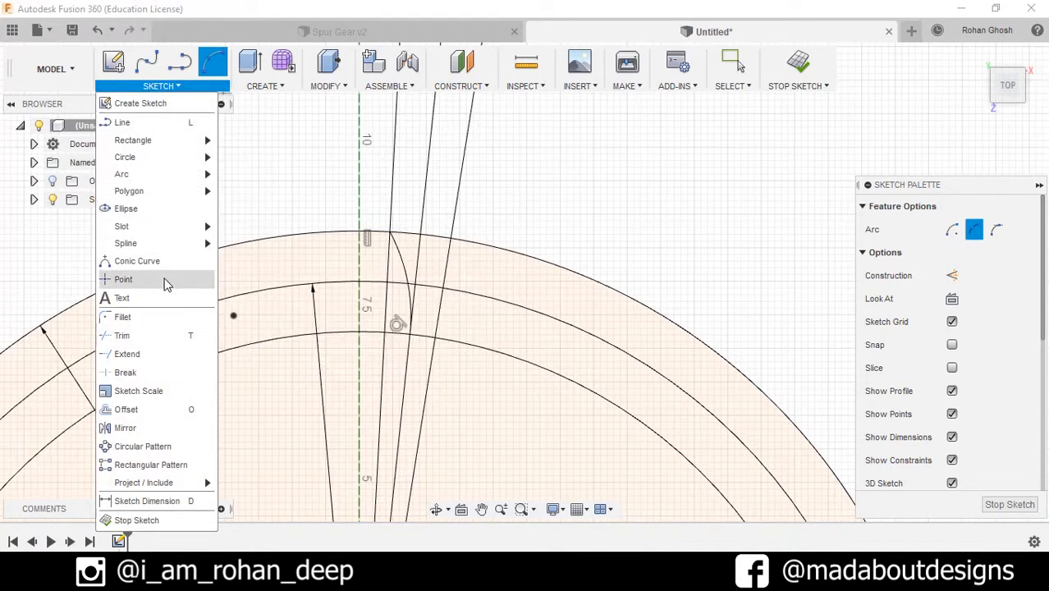
pyautogui.click(134, 338)
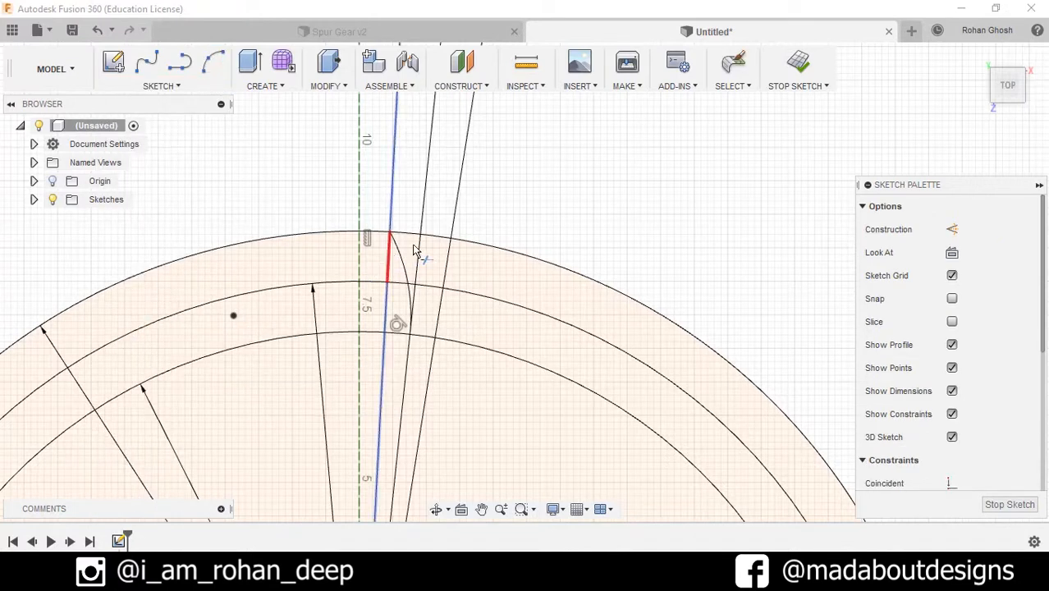
pyautogui.scroll(2, 419, 247)
pyautogui.scroll(-2, 535, 250)
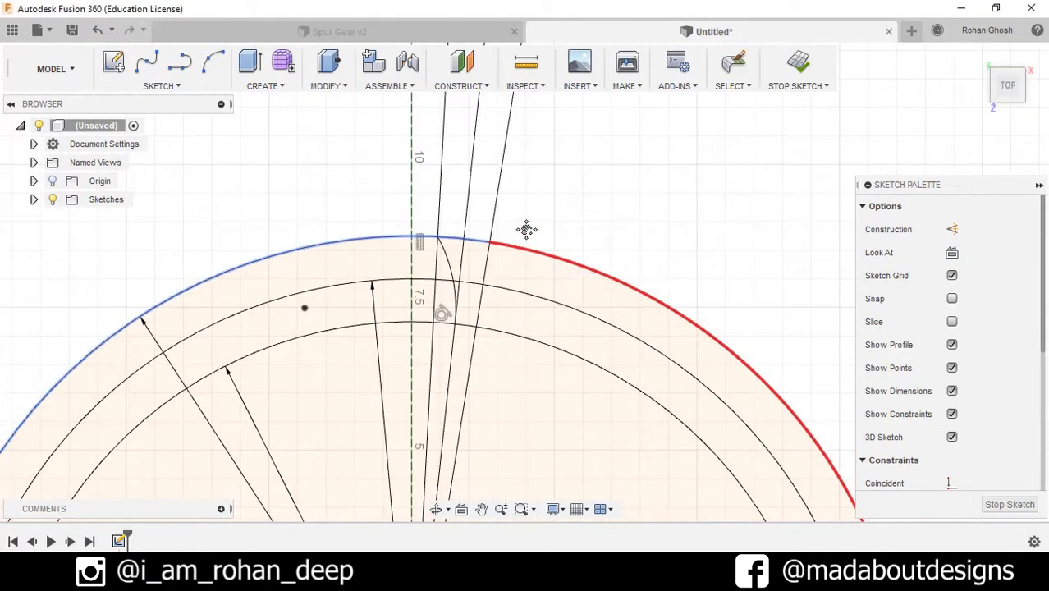
pyautogui.scroll(1, 527, 227)
pyautogui.scroll(-2, 513, 255)
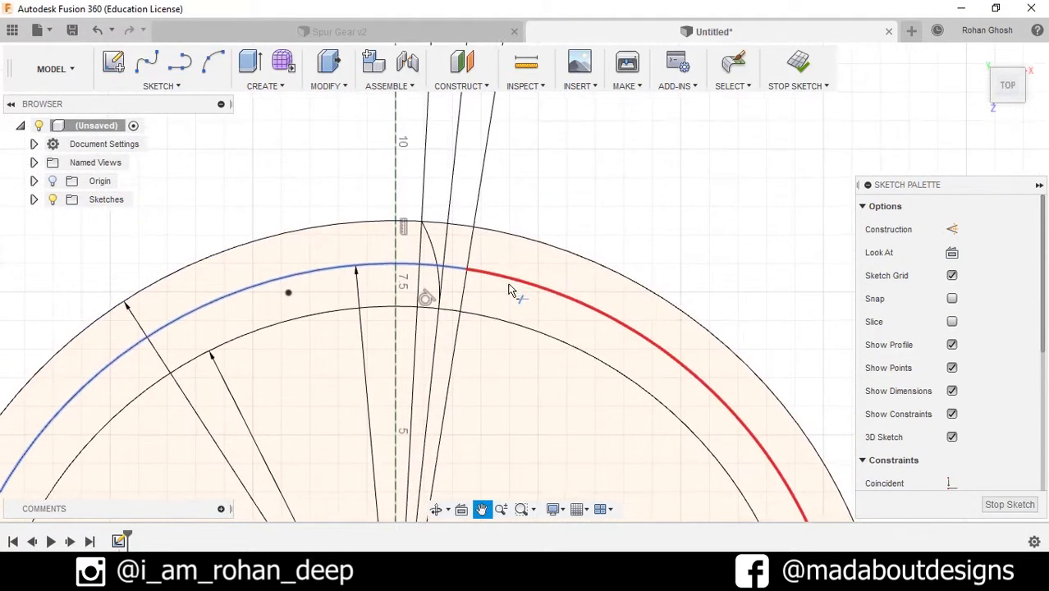
pyautogui.scroll(2, 509, 279)
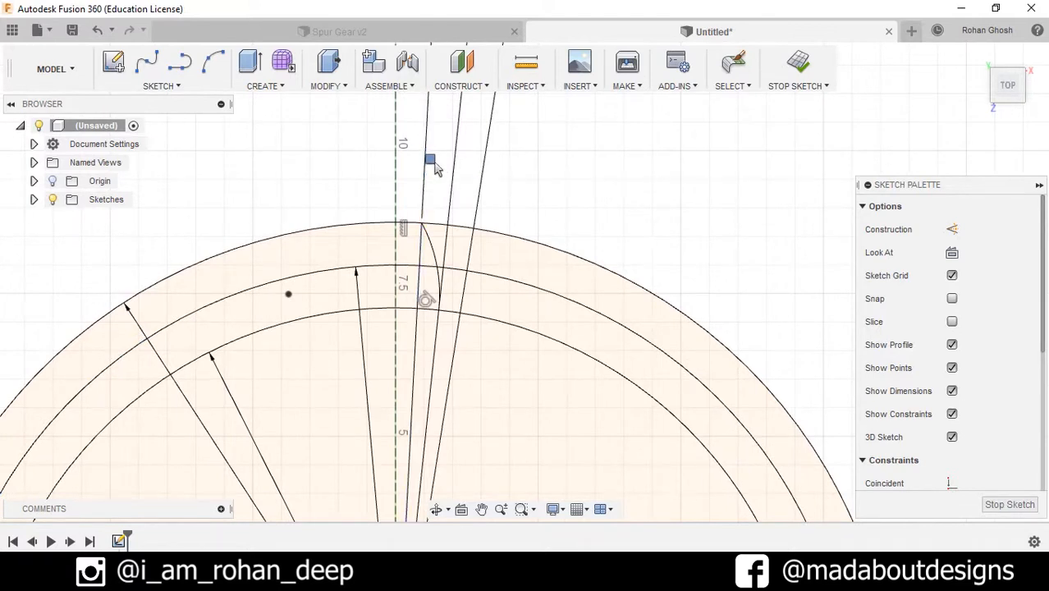
pyautogui.click(428, 161)
pyautogui.scroll(-3, 521, 197)
pyautogui.scroll(2, 530, 300)
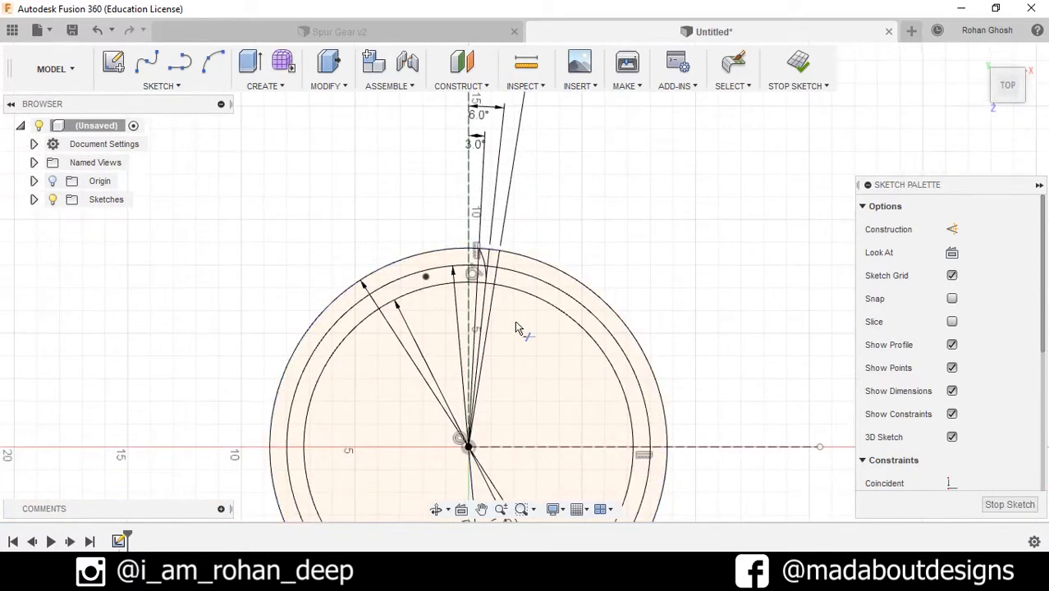
# Step: Trim all three concentric circles on the right side beyond the 9-degree line
pyautogui.scroll(5, 517, 329)
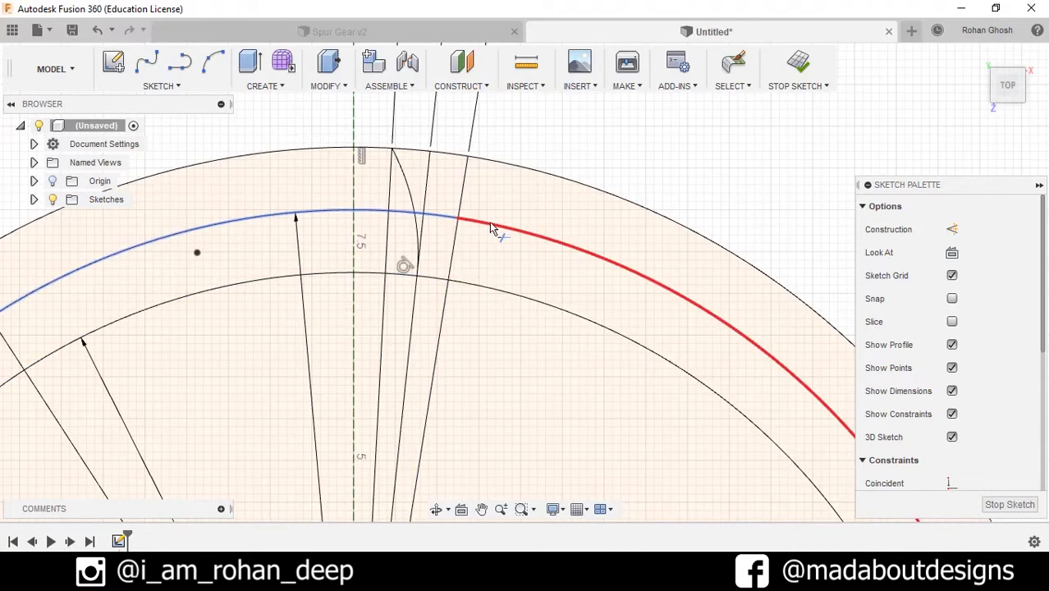
pyautogui.click(490, 222)
pyautogui.click(525, 163)
pyautogui.click(513, 294)
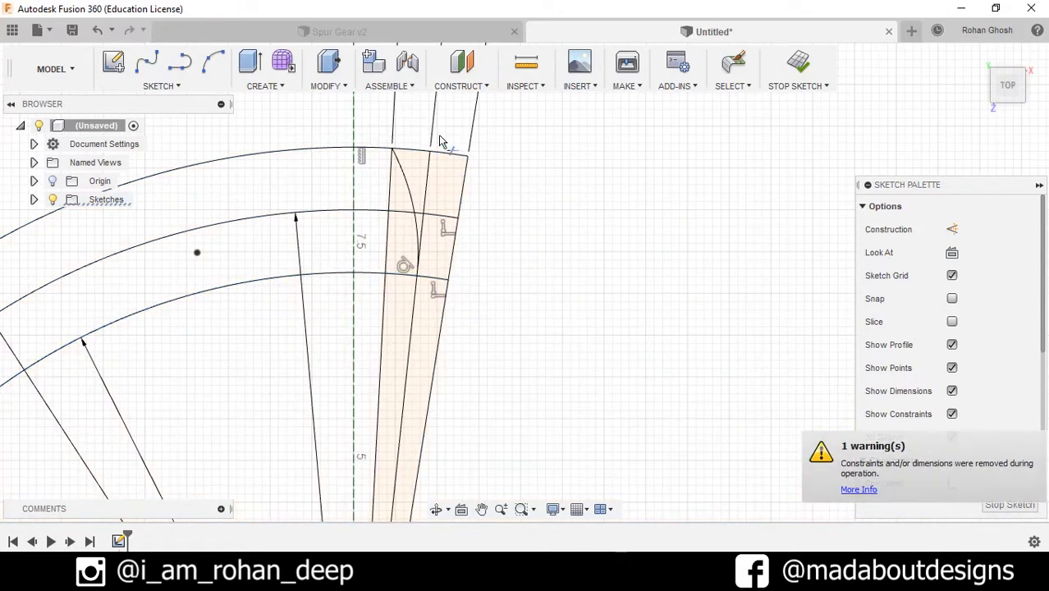
pyautogui.moveTo(539, 241); pyautogui.dragTo(558, 233, button='middle')
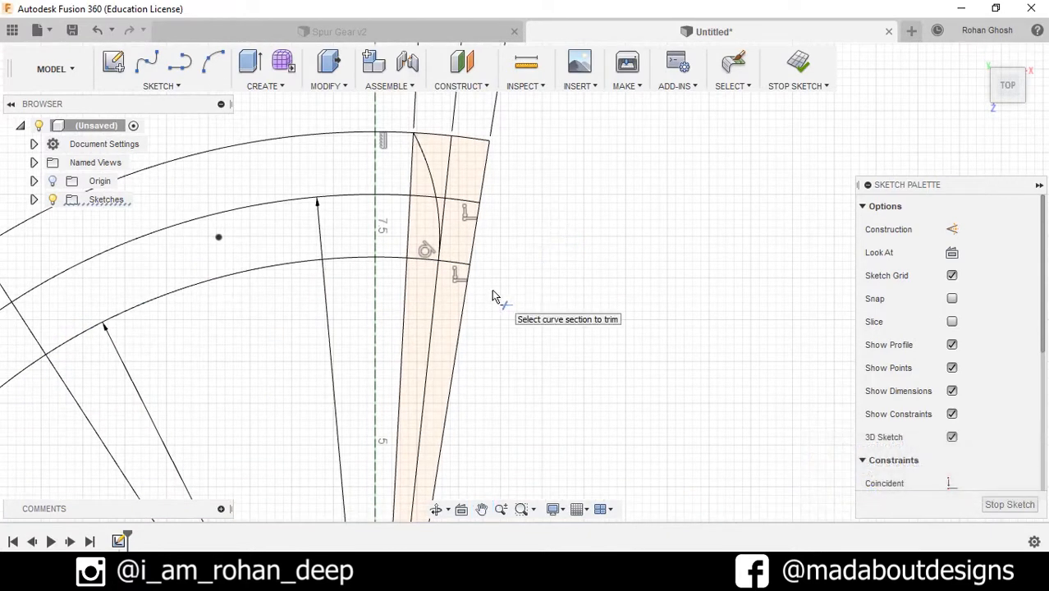
pyautogui.click(466, 284)
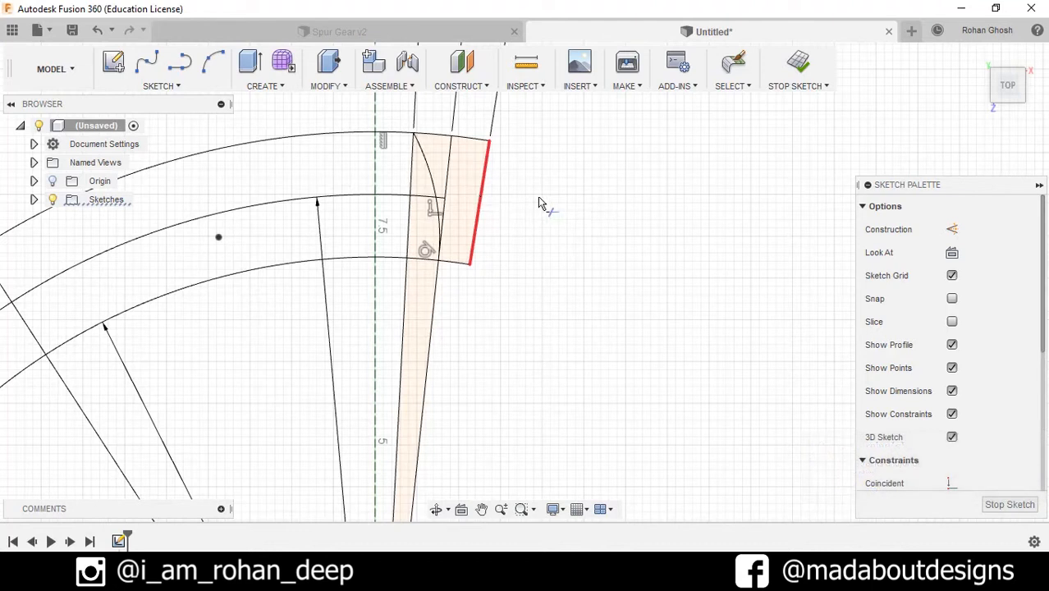
pyautogui.hotkey('ctrl', 'z')
pyautogui.hotkey('ctrl', 'z')
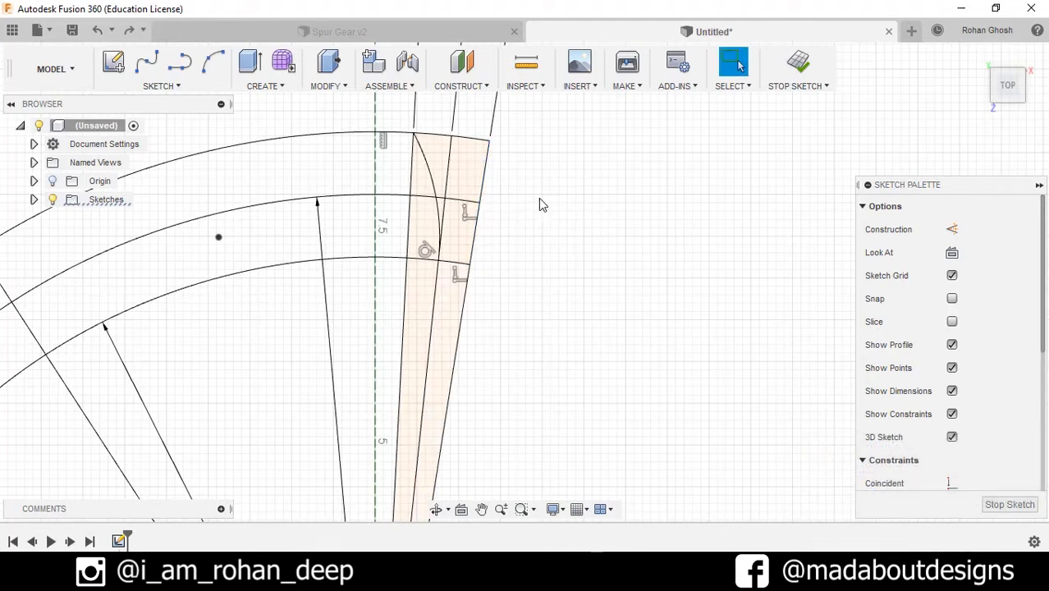
# Step: Trim the 9-degree line between the innermost and outer circles, plus the outer and middle circle pieces lying beyond the tooth flank arc
pyautogui.press('t')
pyautogui.click(478, 222)
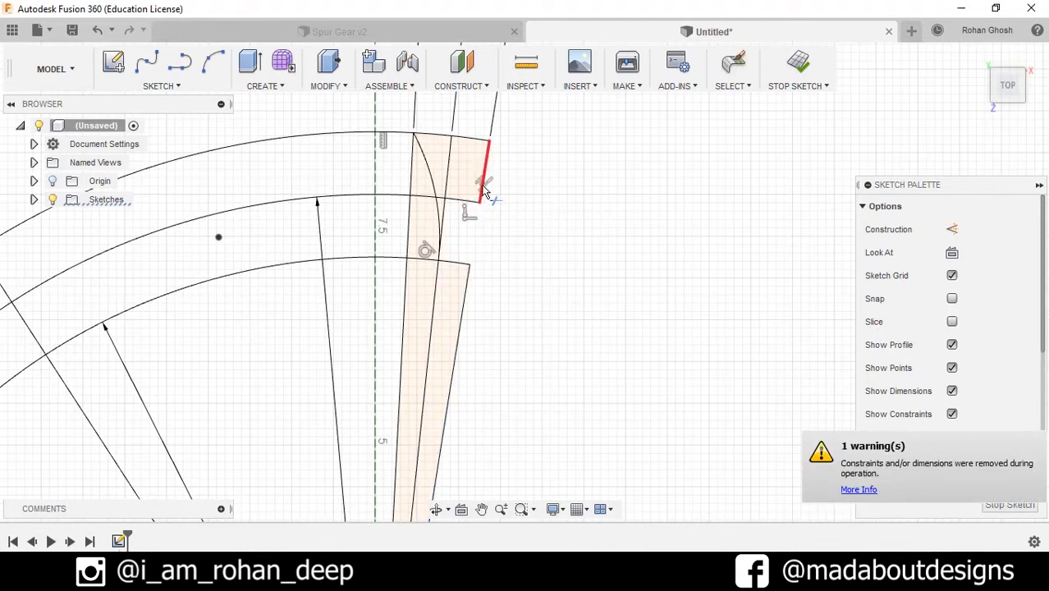
pyautogui.click(483, 187)
pyautogui.click(473, 142)
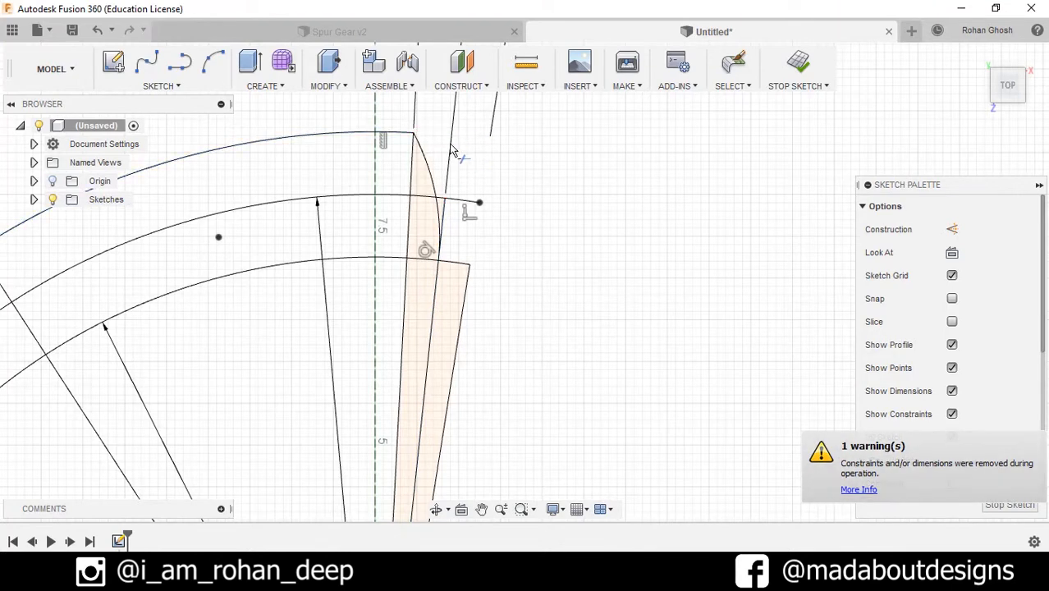
pyautogui.click(457, 205)
pyautogui.scroll(3, 452, 204)
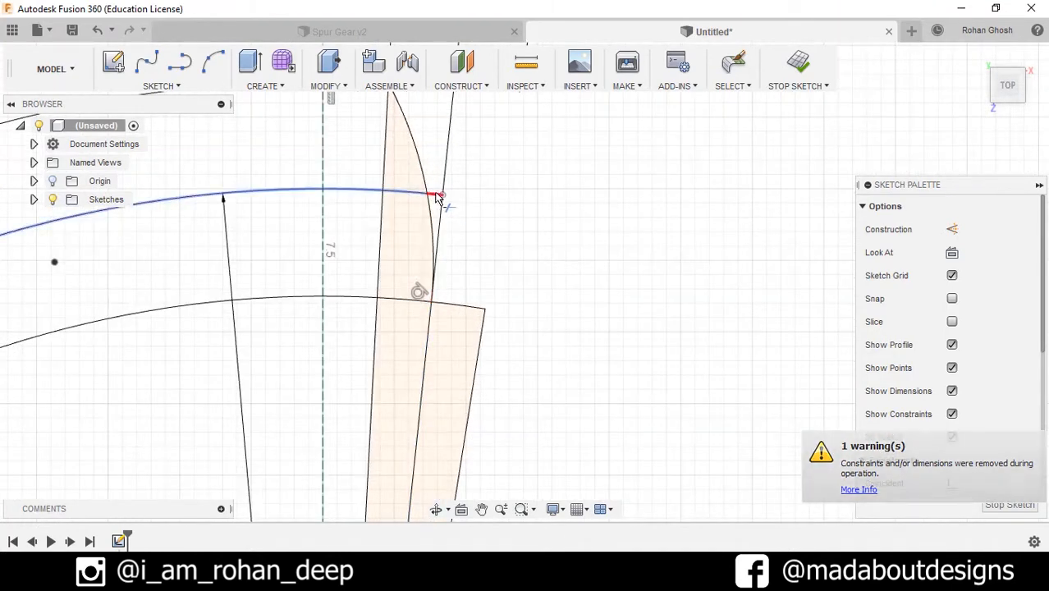
pyautogui.scroll(-2, 501, 203)
pyautogui.scroll(-1, 525, 230)
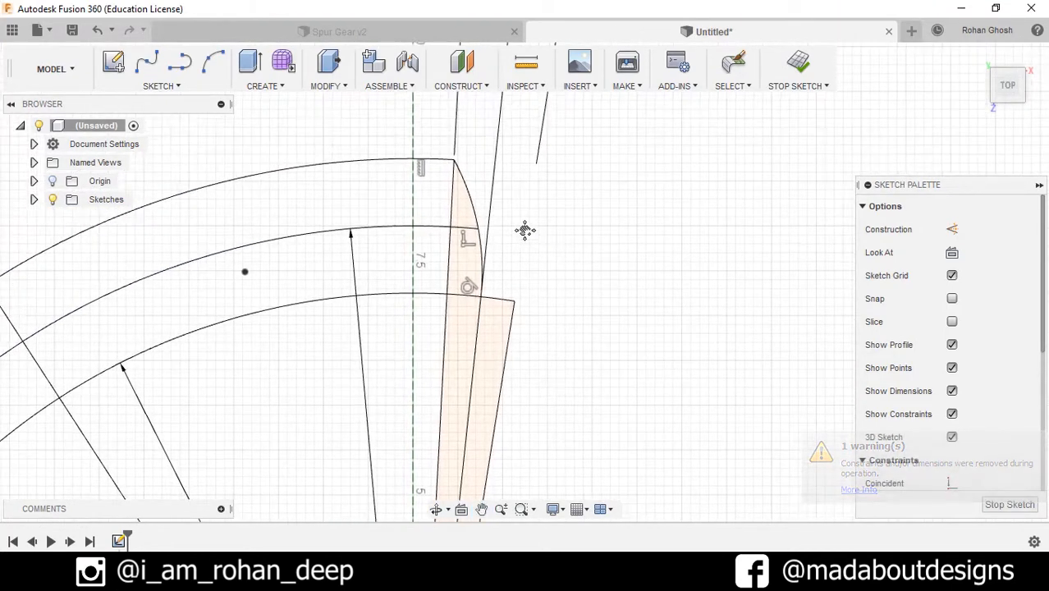
# Step: Delete the remaining 6-degree guide line running from the origin to the foot of the tooth flank
pyautogui.scroll(-2, 525, 230)
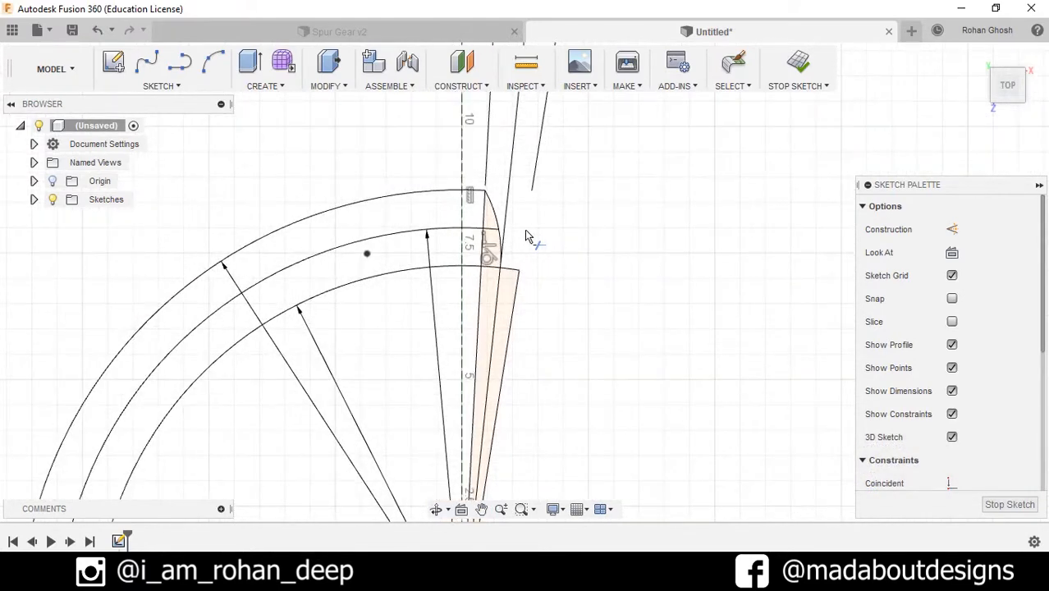
pyautogui.scroll(4, 554, 281)
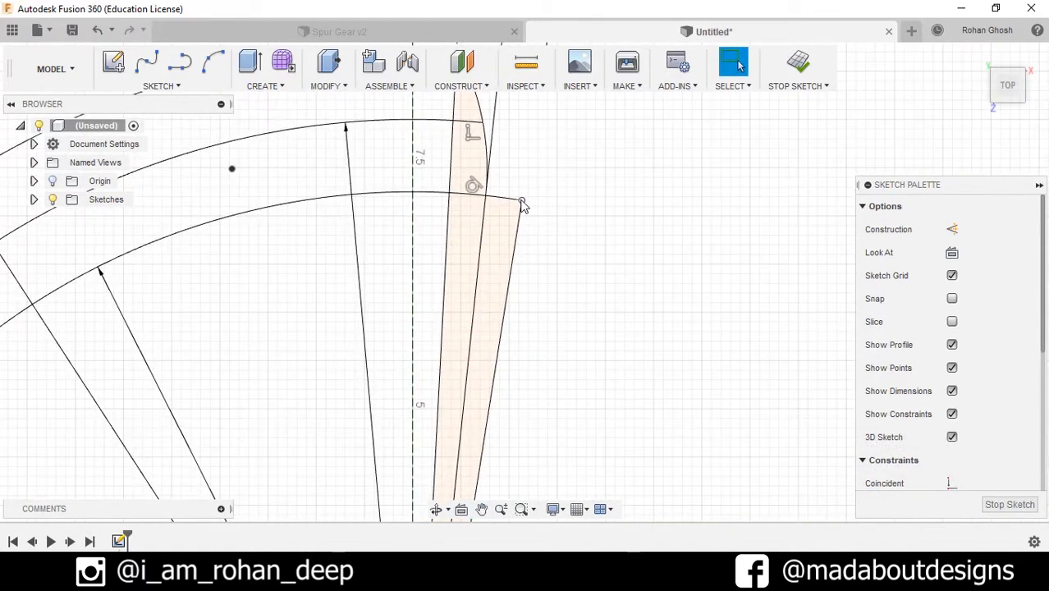
pyautogui.scroll(-1, 606, 240)
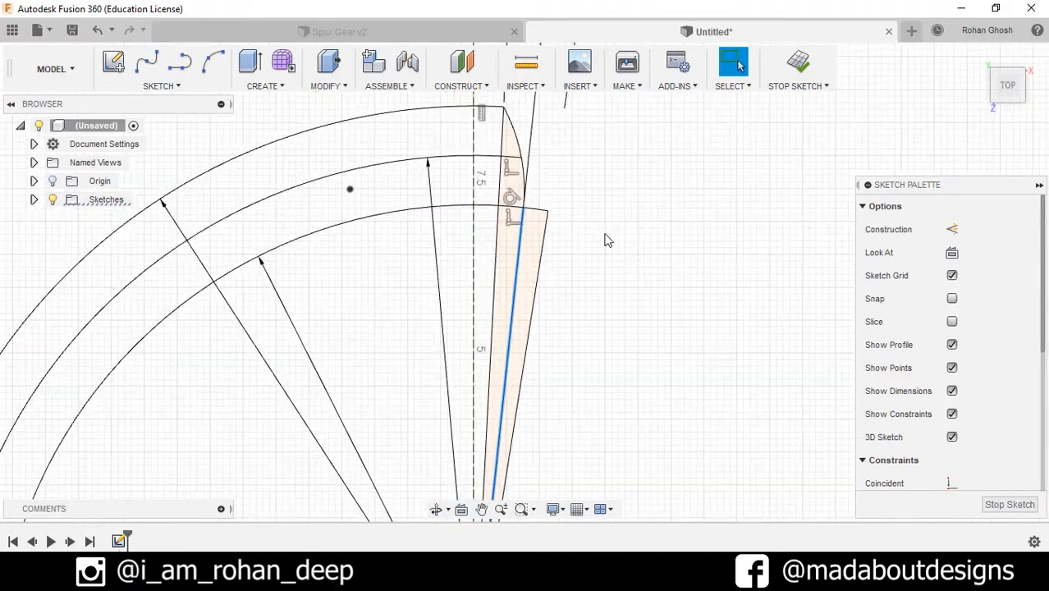
pyautogui.press('Delete')
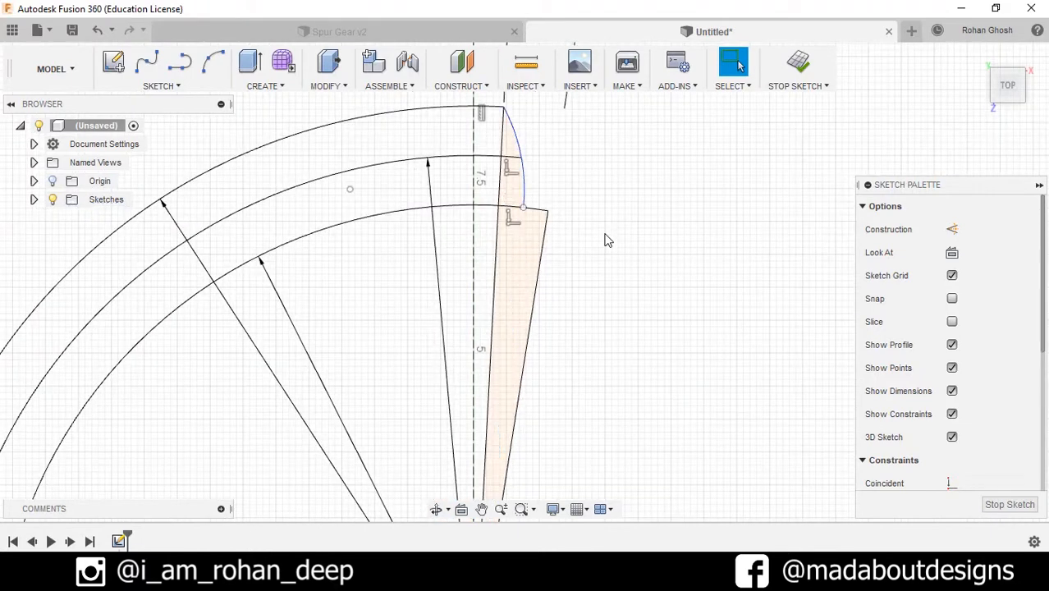
# Step: Trim the innermost circle between the 3-degree line and the flank arc, and delete its remaining portion left of the 3-degree line
pyautogui.scroll(2, 543, 211)
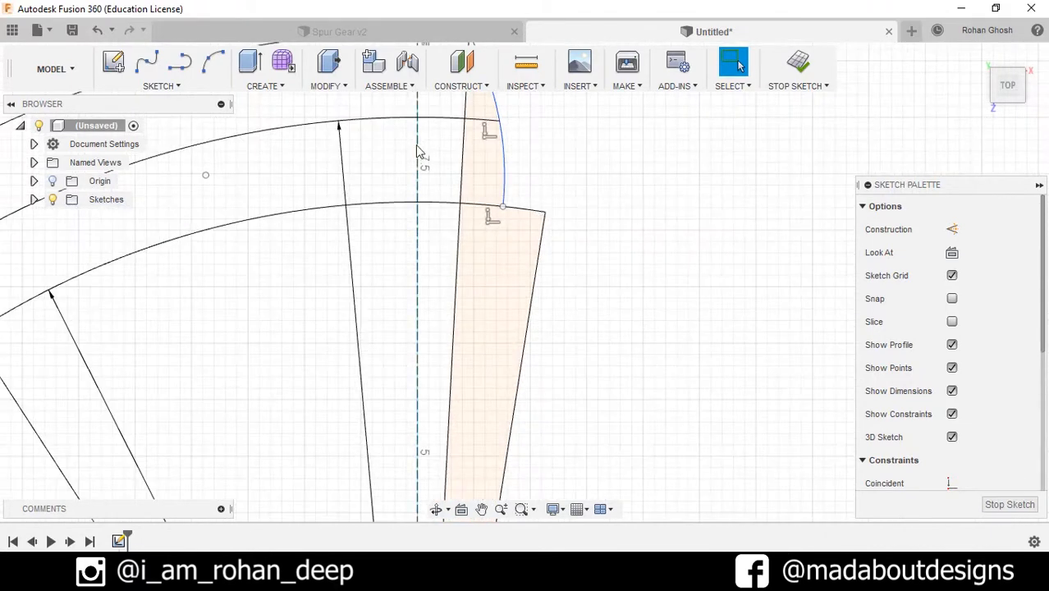
pyautogui.press('t')
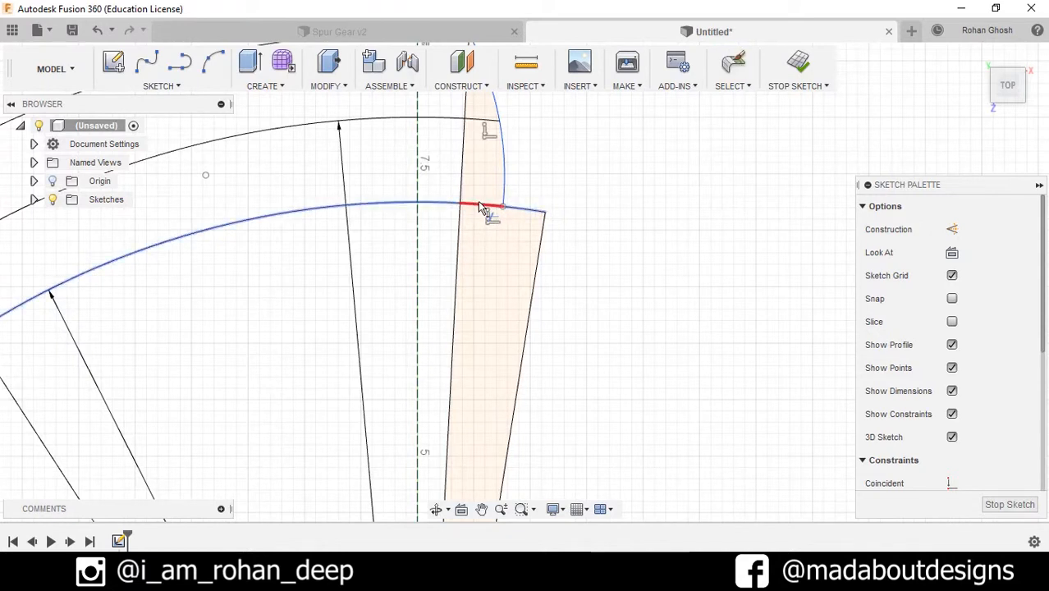
pyautogui.click(483, 207)
pyautogui.press('Escape')
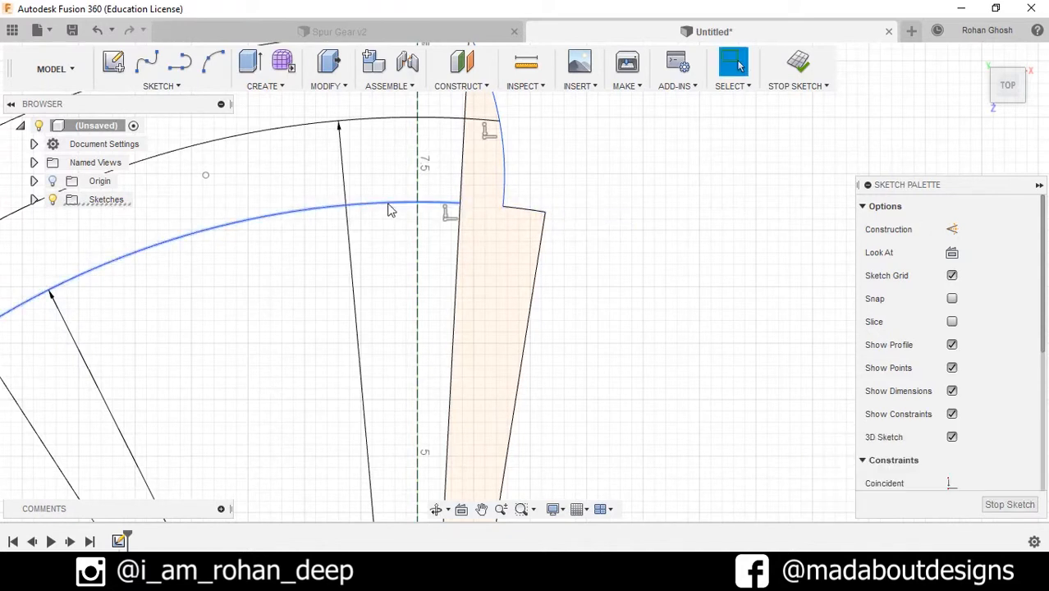
pyautogui.click(381, 205)
pyautogui.press('Delete')
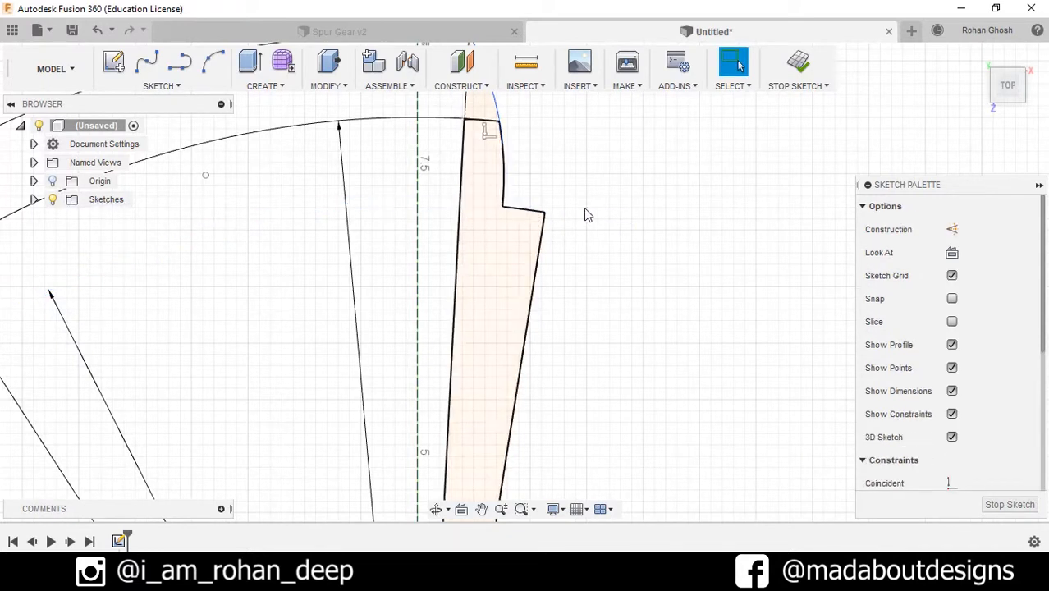
# Step: Fillet the root corner between the tooth flank arc and the innermost circle piece with a 0.25 cm radius
pyautogui.moveTo(585, 213); pyautogui.dragTo(546, 235, button='middle')
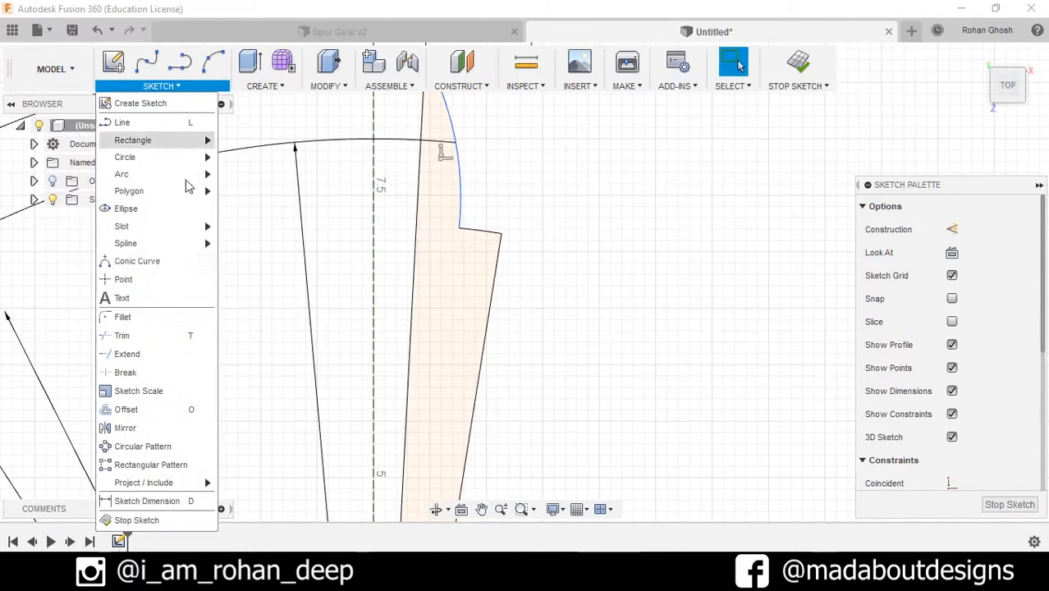
pyautogui.click(162, 86)
pyautogui.click(165, 317)
pyautogui.scroll(3, 444, 197)
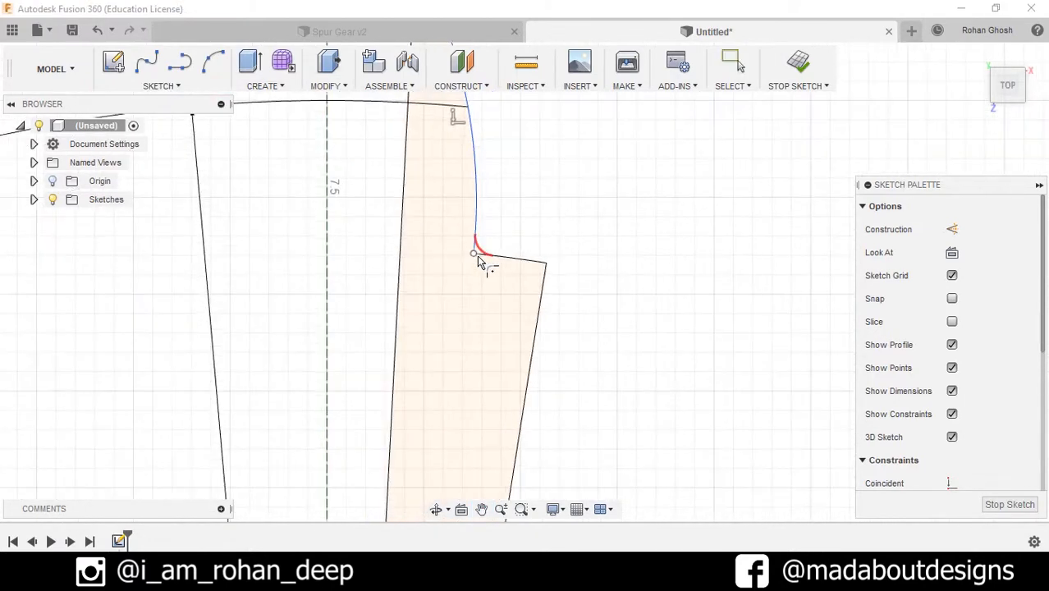
pyautogui.click(479, 254)
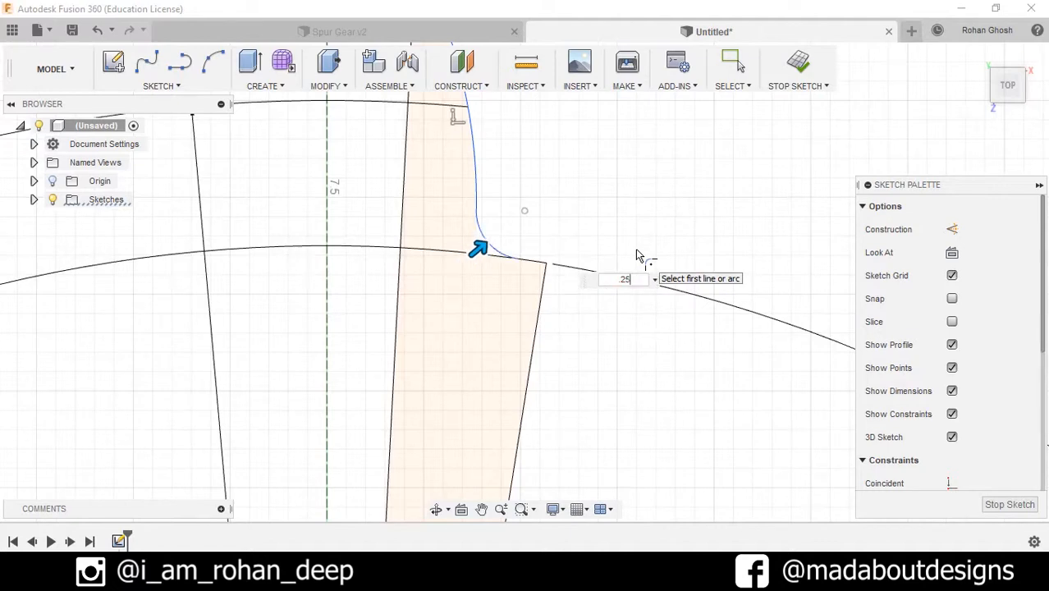
pyautogui.press('Return')
pyautogui.scroll(-1, 636, 249)
pyautogui.moveTo(636, 249); pyautogui.dragTo(592, 393, button='middle')
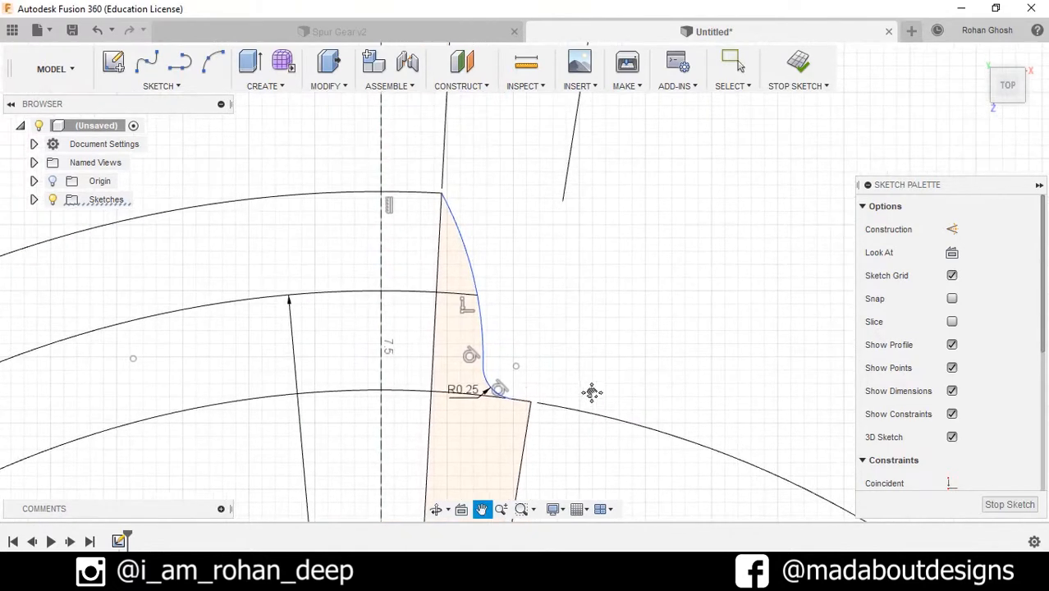
pyautogui.press('Escape')
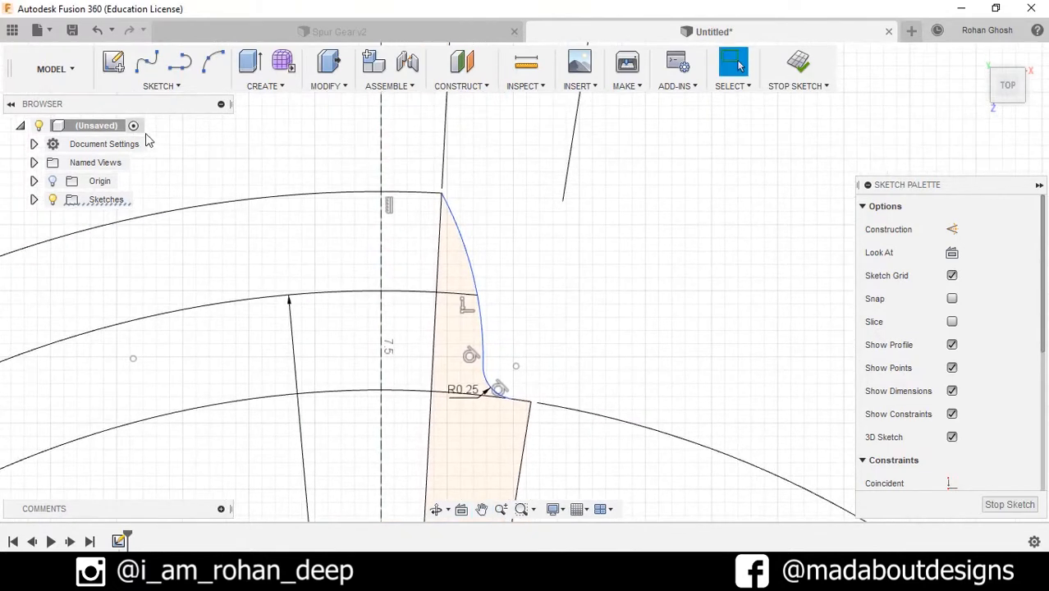
# Step: Fillet the tooth tip corner between the outer circle and the flank arc with a 0.10 cm radius
pyautogui.click(162, 85)
pyautogui.click(152, 322)
pyautogui.scroll(3, 394, 201)
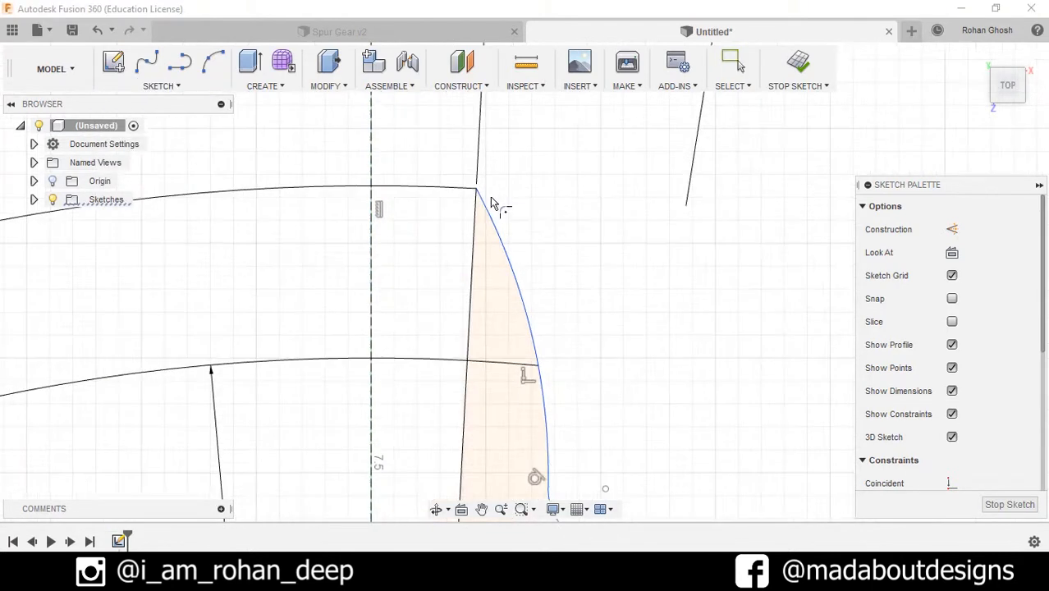
pyautogui.click(460, 189)
pyautogui.click(493, 218)
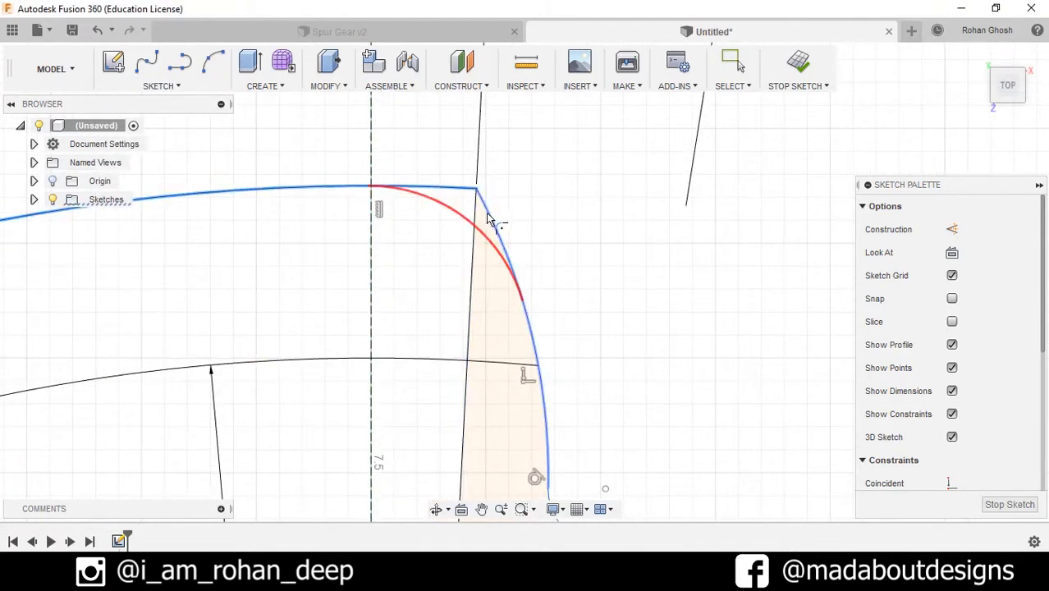
pyautogui.press('BackSpace')
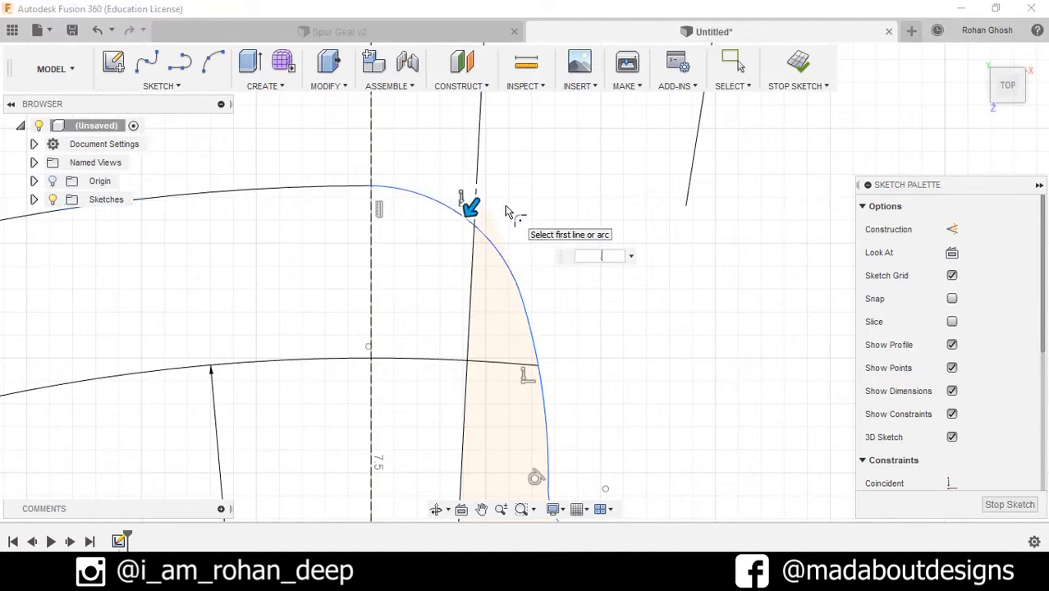
pyautogui.press('Return')
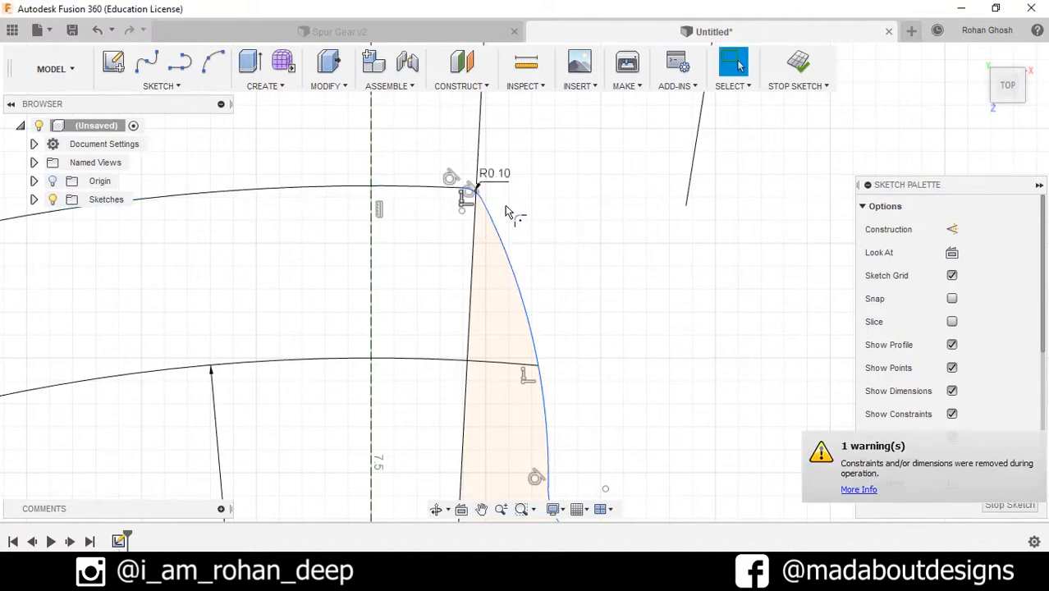
pyautogui.scroll(-5, 525, 229)
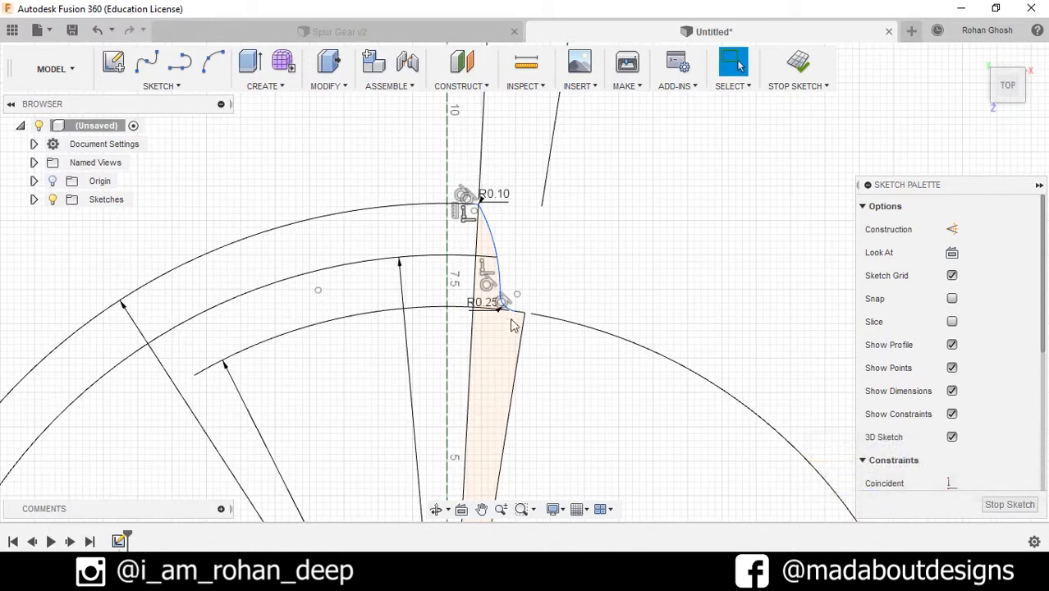
# Step: Delete the 3-degree guide line running from the origin to the tooth tip
pyautogui.click(470, 337)
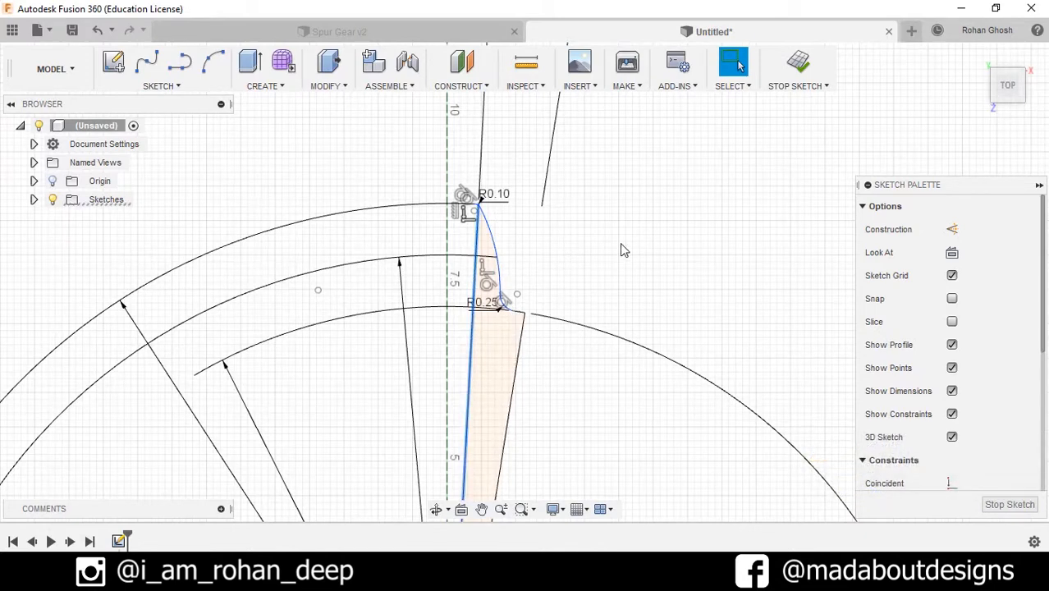
pyautogui.press('Delete')
pyautogui.moveTo(608, 244); pyautogui.dragTo(624, 184, button='middle')
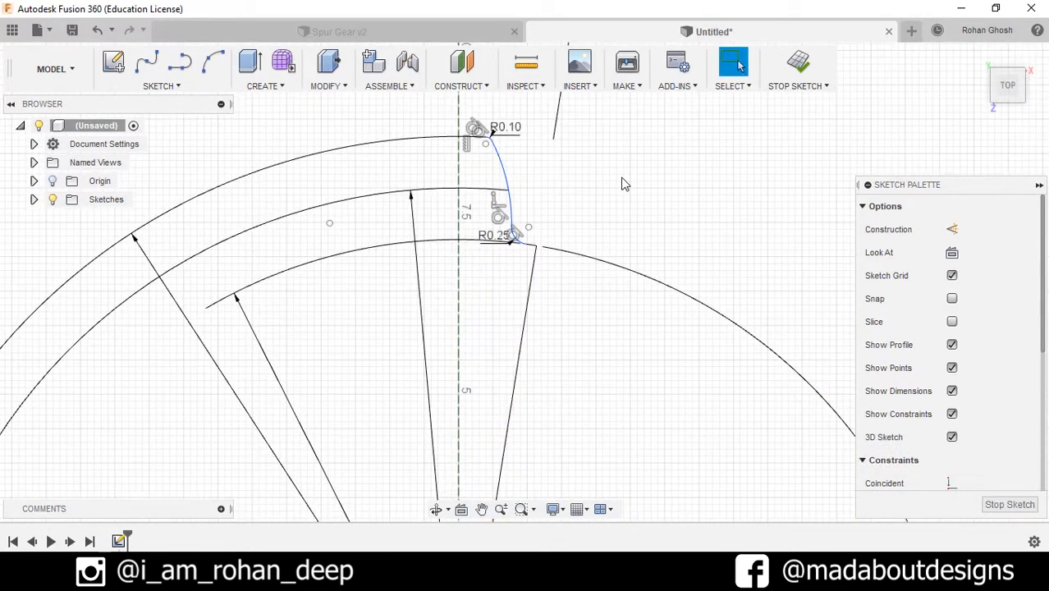
# Step: Mirror the 9-degree line, root arc, both fillets, flank arc and outer circle arc about the vertical construction centerline
pyautogui.click(162, 85)
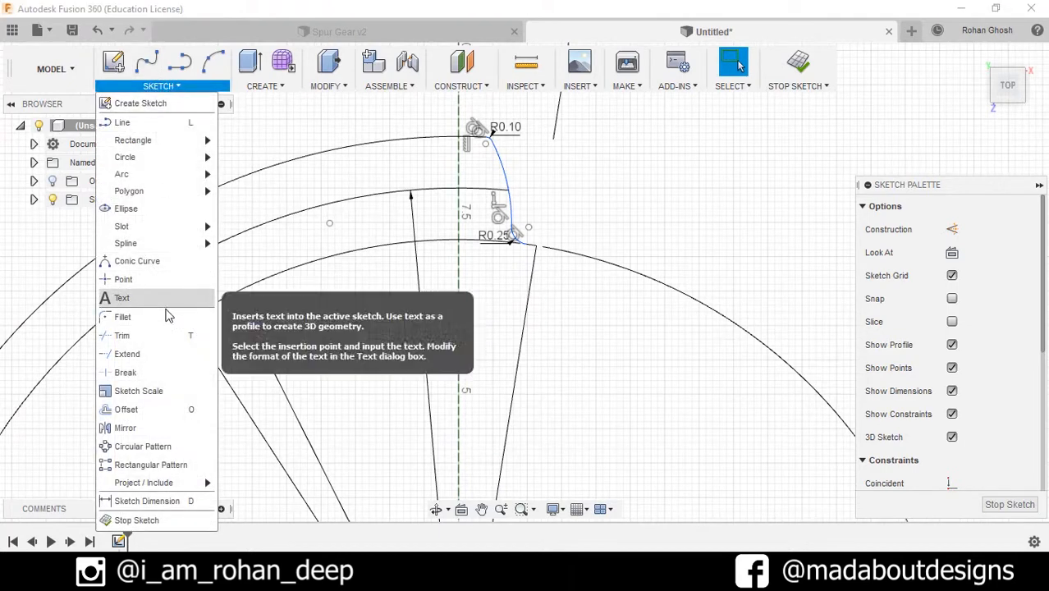
pyautogui.click(123, 428)
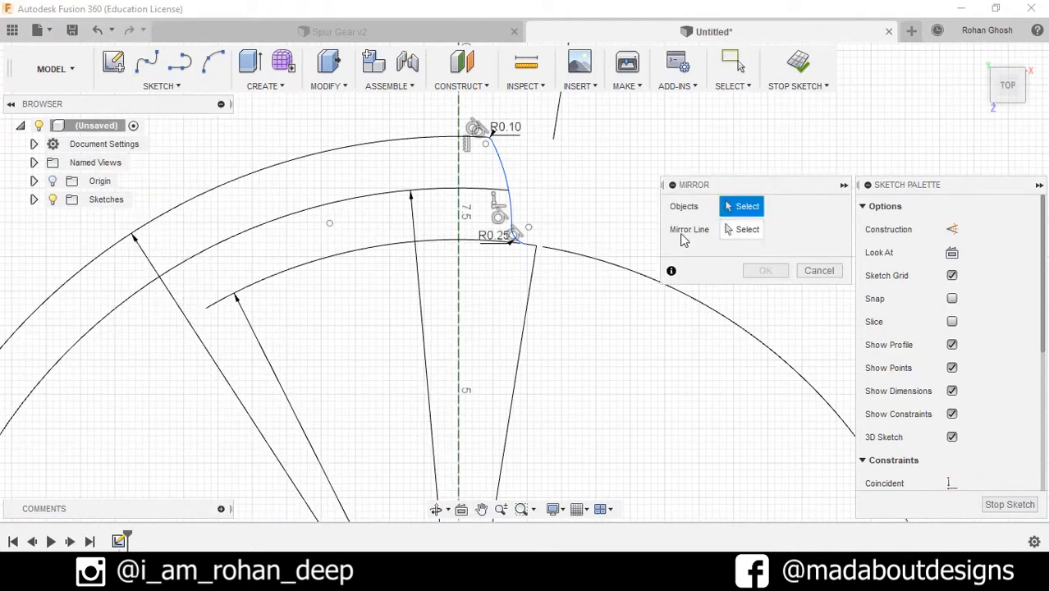
pyautogui.click(528, 286)
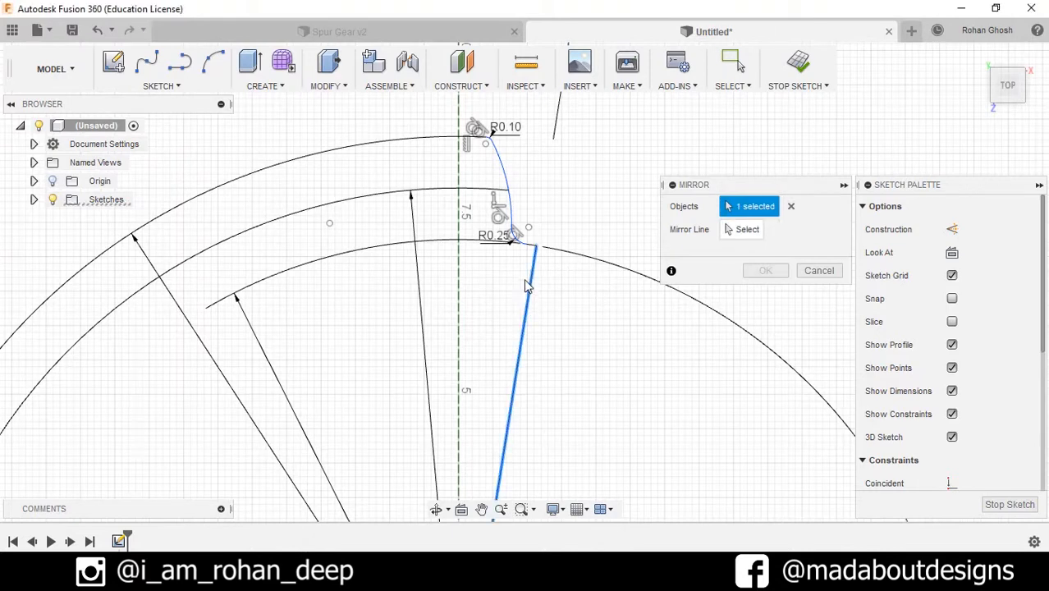
pyautogui.scroll(3, 533, 246)
pyautogui.click(514, 234)
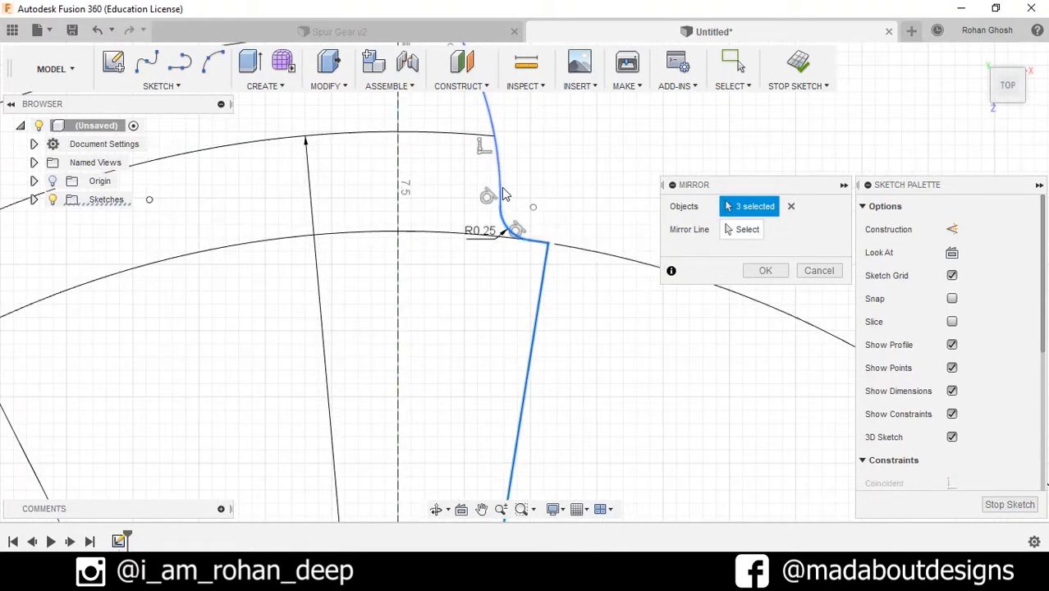
pyautogui.moveTo(541, 177); pyautogui.dragTo(553, 346, button='middle')
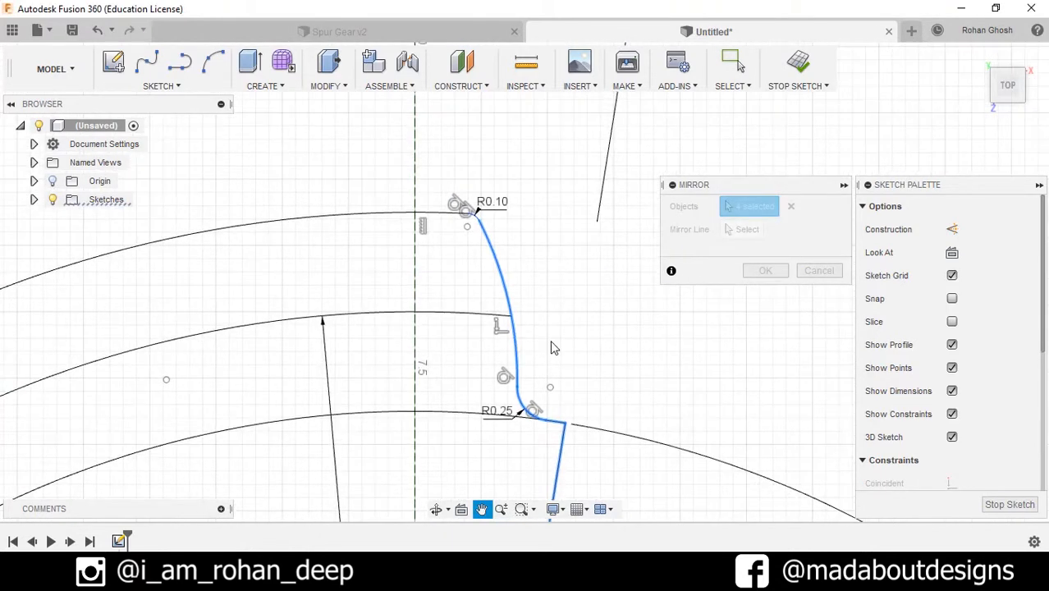
pyautogui.click(444, 216)
pyautogui.scroll(2, 456, 220)
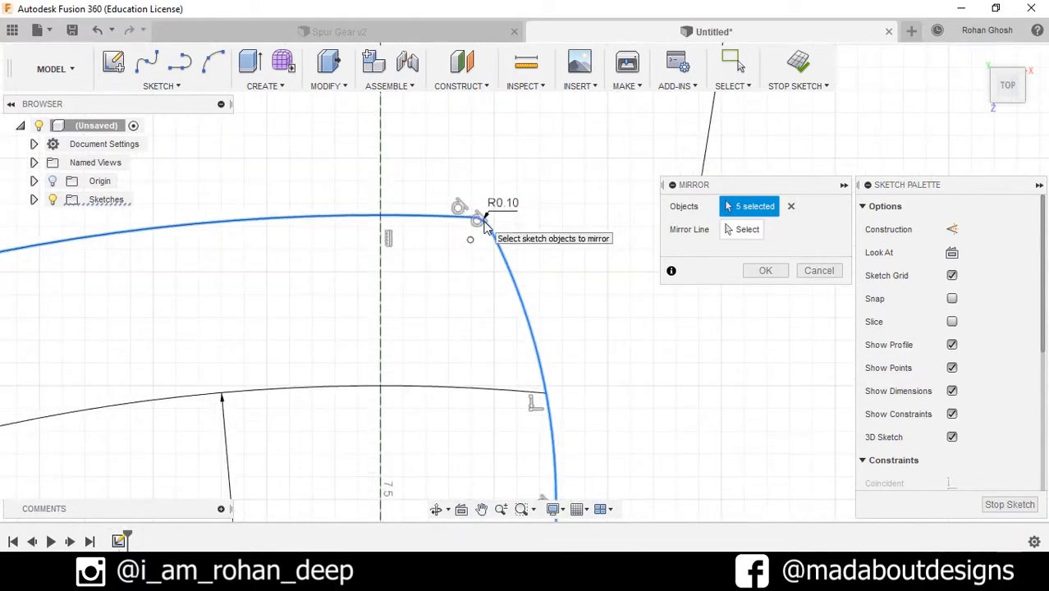
pyautogui.click(480, 220)
pyautogui.scroll(-3, 484, 222)
pyautogui.click(745, 230)
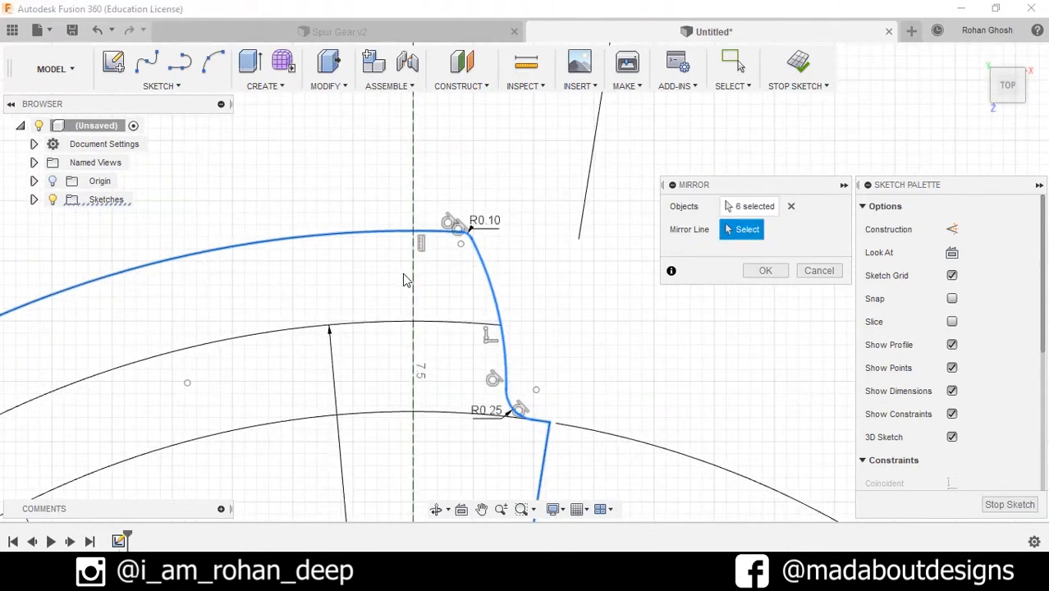
pyautogui.scroll(-3, 416, 288)
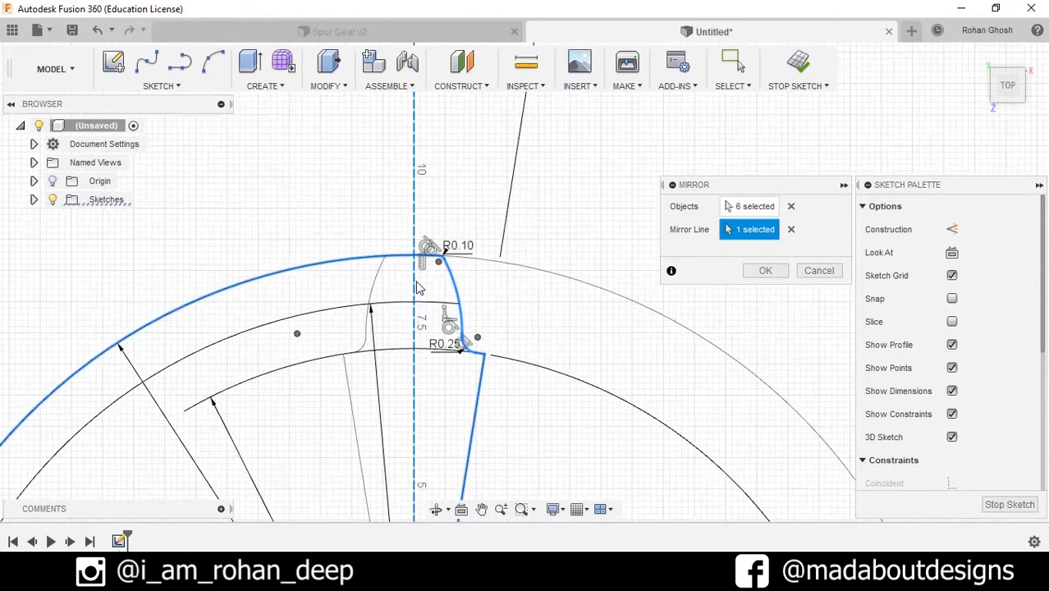
pyautogui.click(764, 273)
# Step: Trim the outer circle arcs on both sides of the tooth tip and finish the sketch
pyautogui.scroll(5, 440, 269)
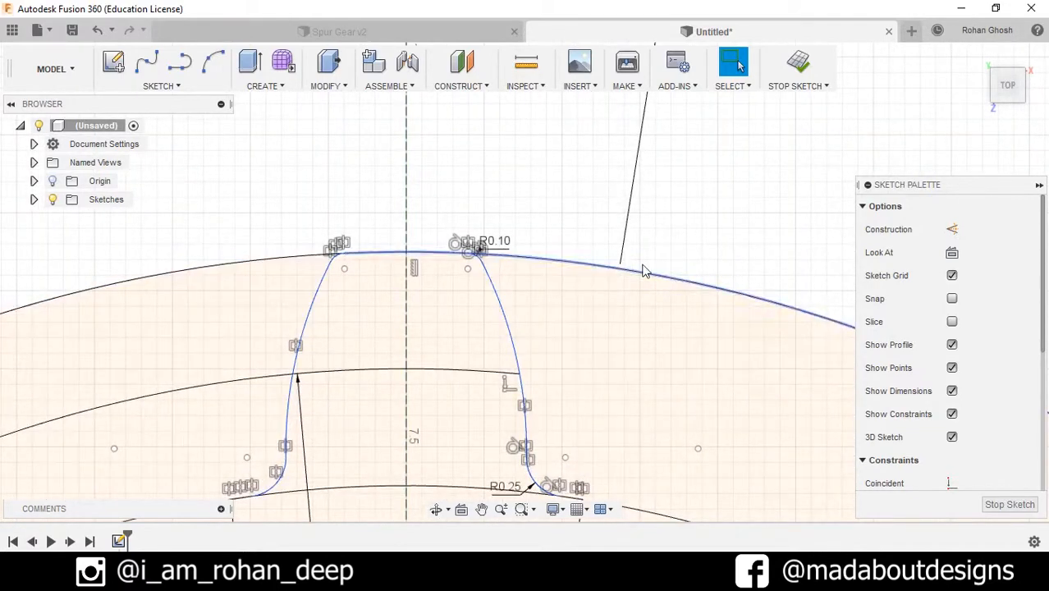
pyautogui.scroll(-2, 651, 282)
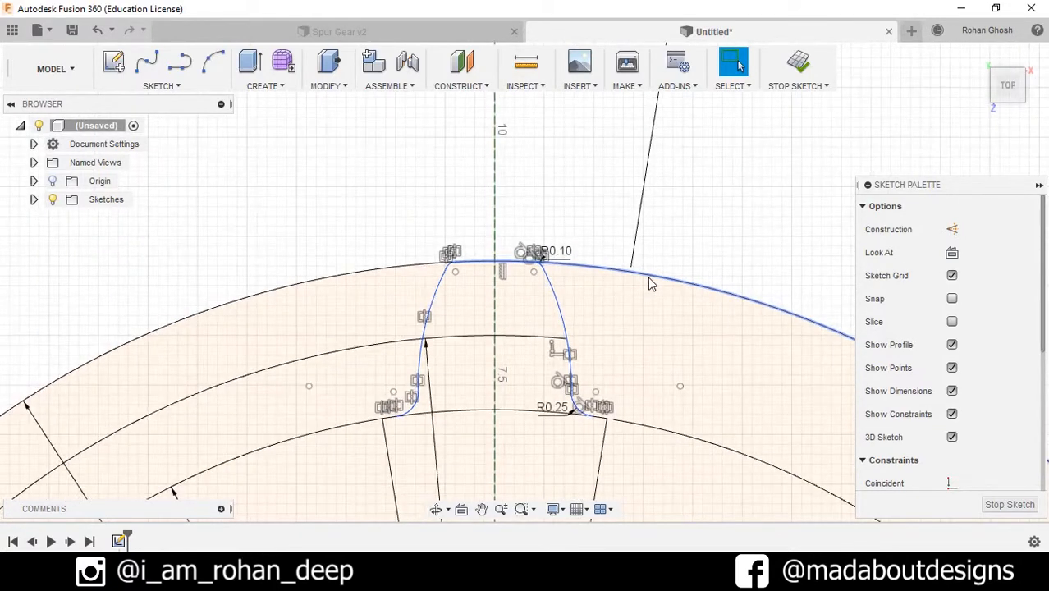
pyautogui.press('t')
pyautogui.click(650, 283)
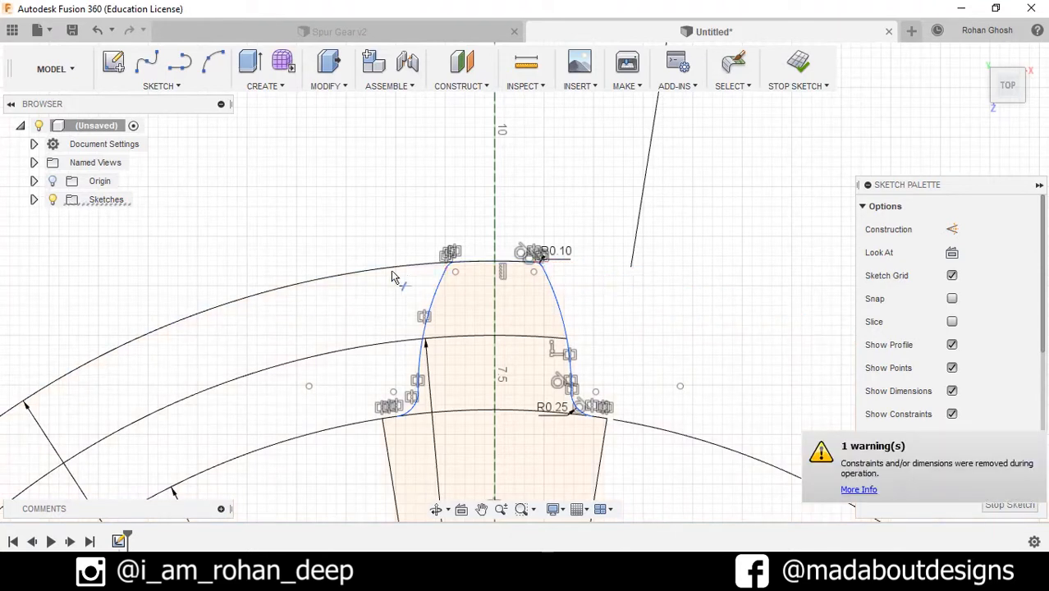
pyautogui.click(384, 270)
pyautogui.scroll(-4, 374, 267)
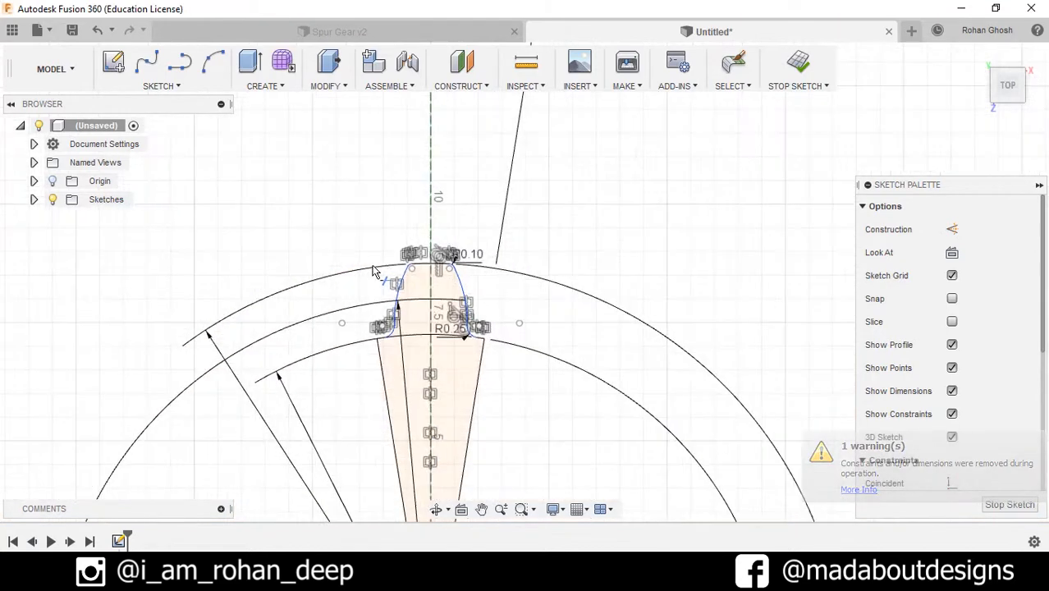
pyautogui.scroll(-1, 374, 271)
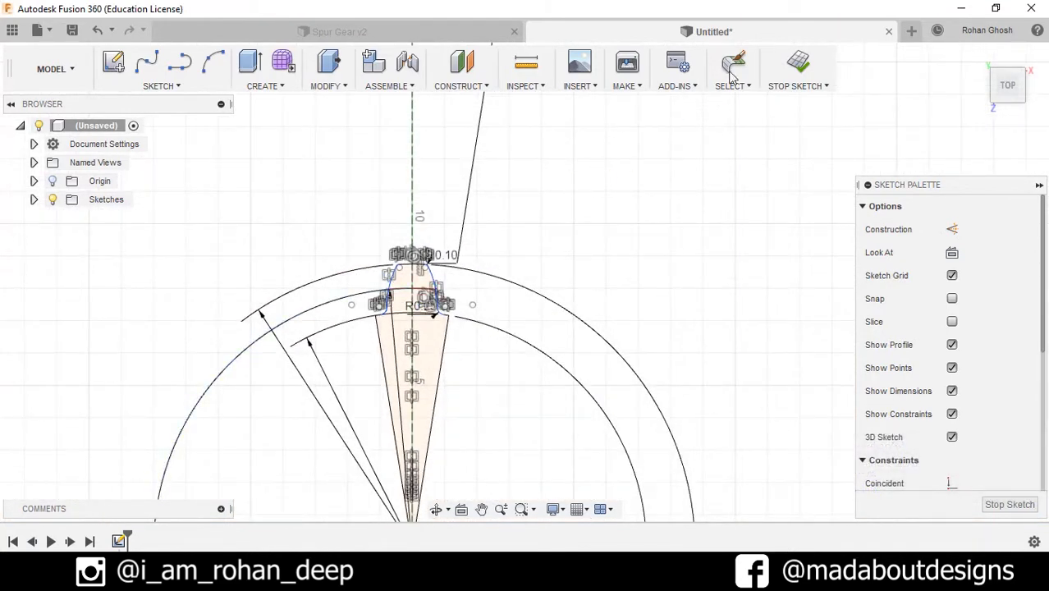
pyautogui.click(797, 69)
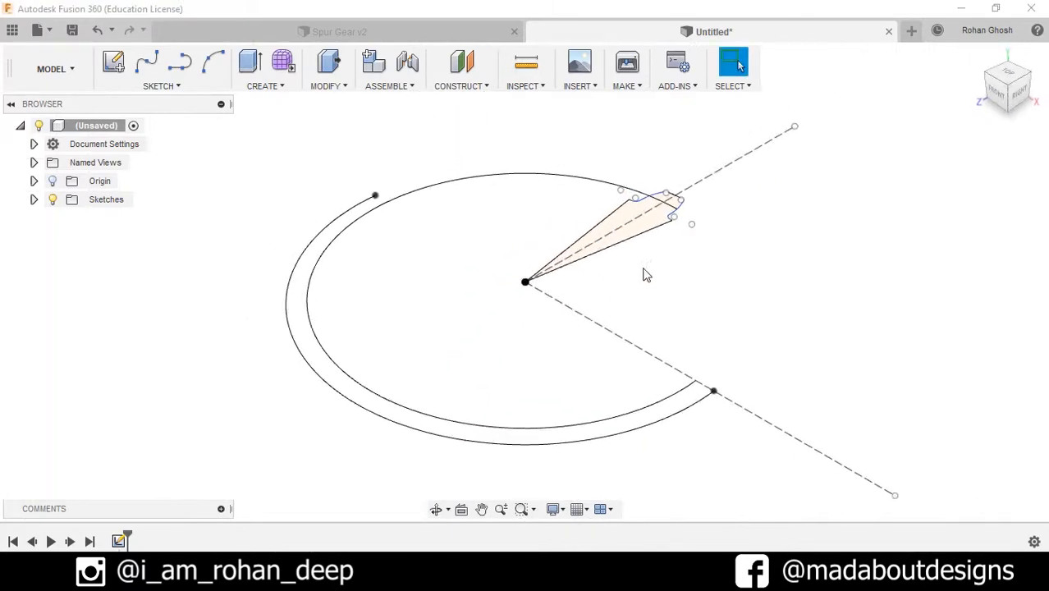
# Step: Extrude both tooth profiles, the wedge and the tip region, 2 cm upward as a new body
pyautogui.click(213, 88)
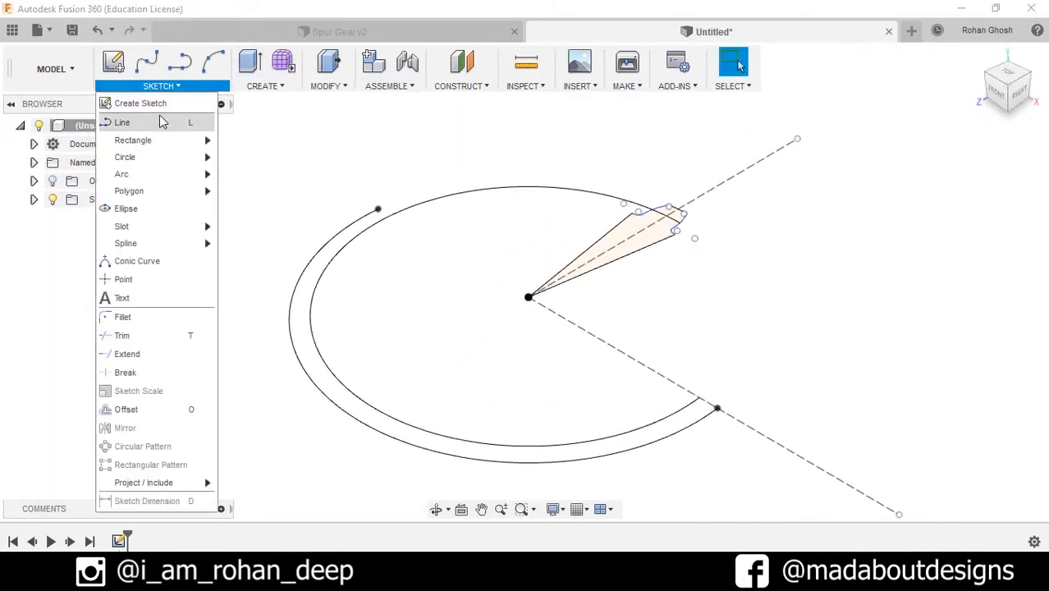
pyautogui.click(260, 89)
pyautogui.click(263, 141)
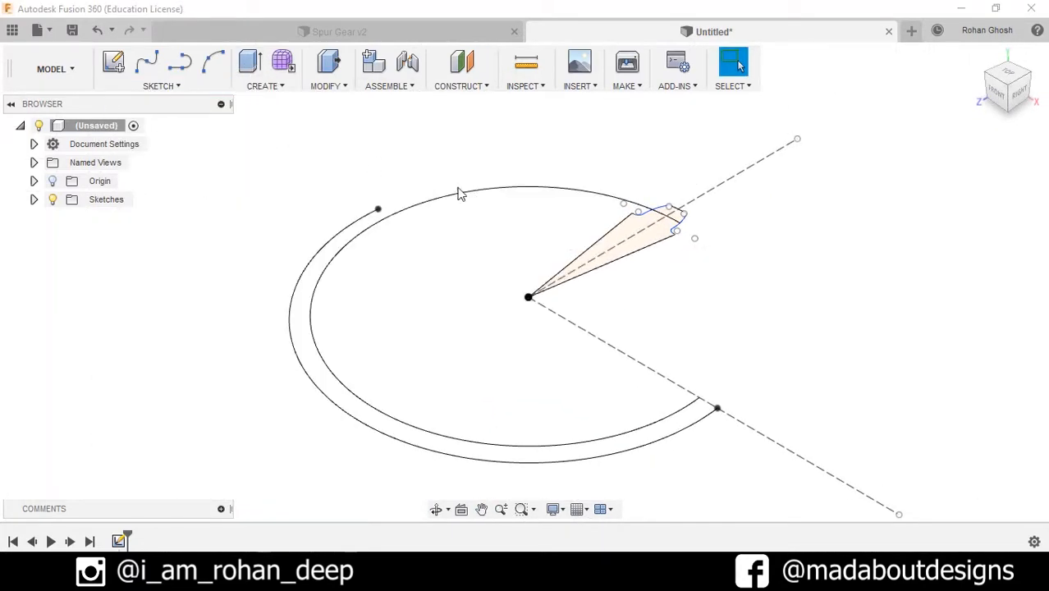
pyautogui.scroll(4, 669, 235)
pyautogui.click(606, 253)
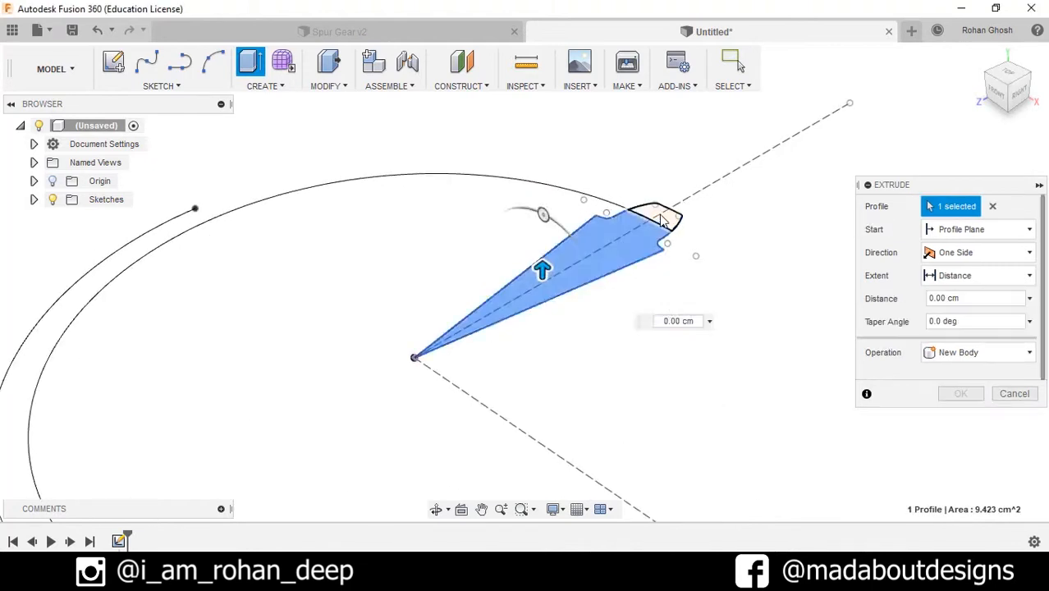
pyautogui.scroll(3, 645, 219)
pyautogui.click(661, 219)
pyautogui.scroll(-2, 621, 237)
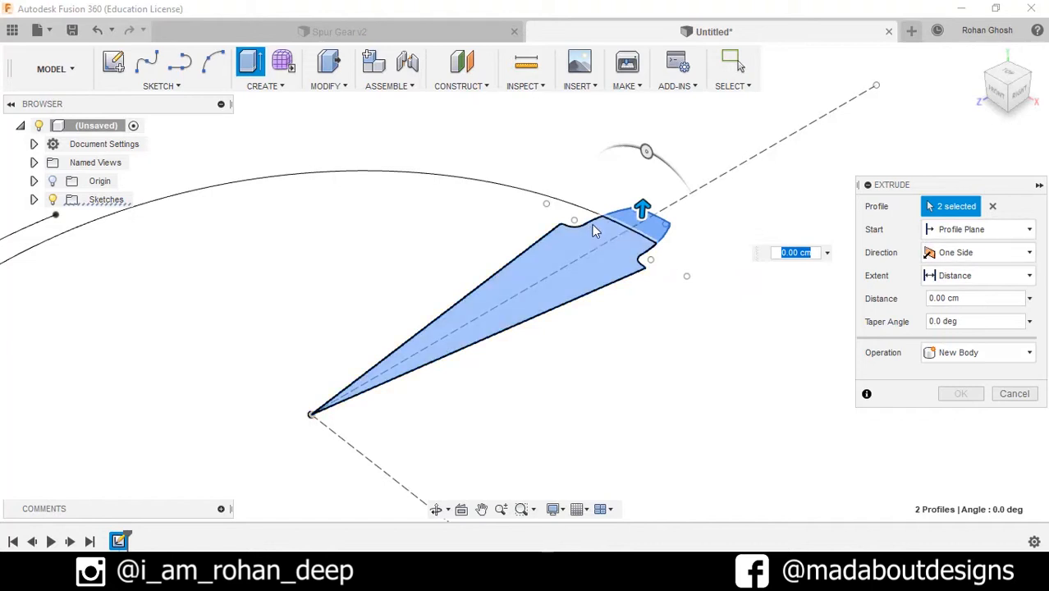
pyautogui.moveTo(642, 210); pyautogui.dragTo(636, 157)
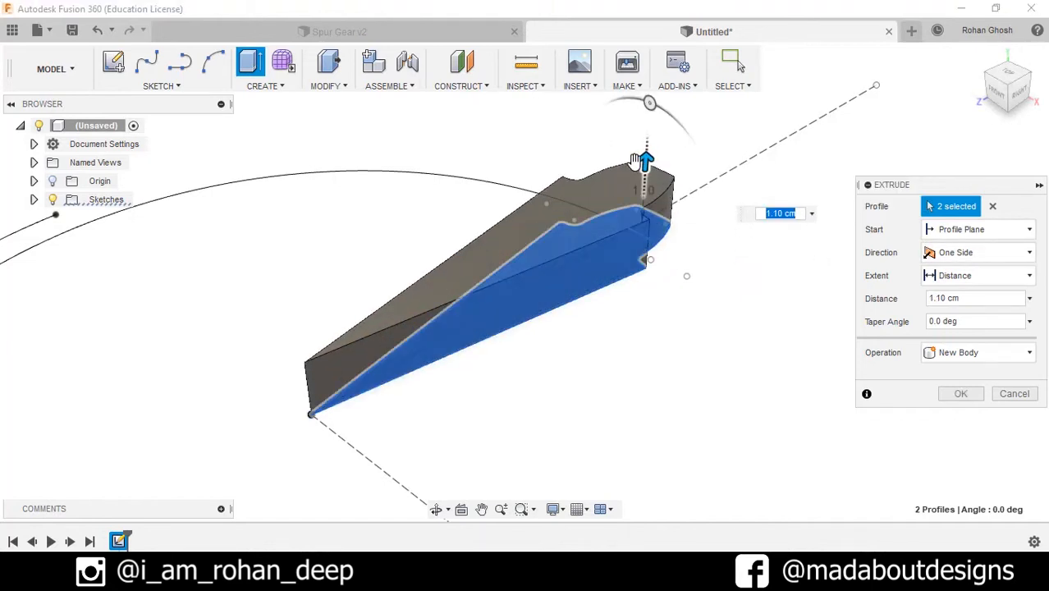
pyautogui.scroll(-2, 636, 160)
pyautogui.write('2')
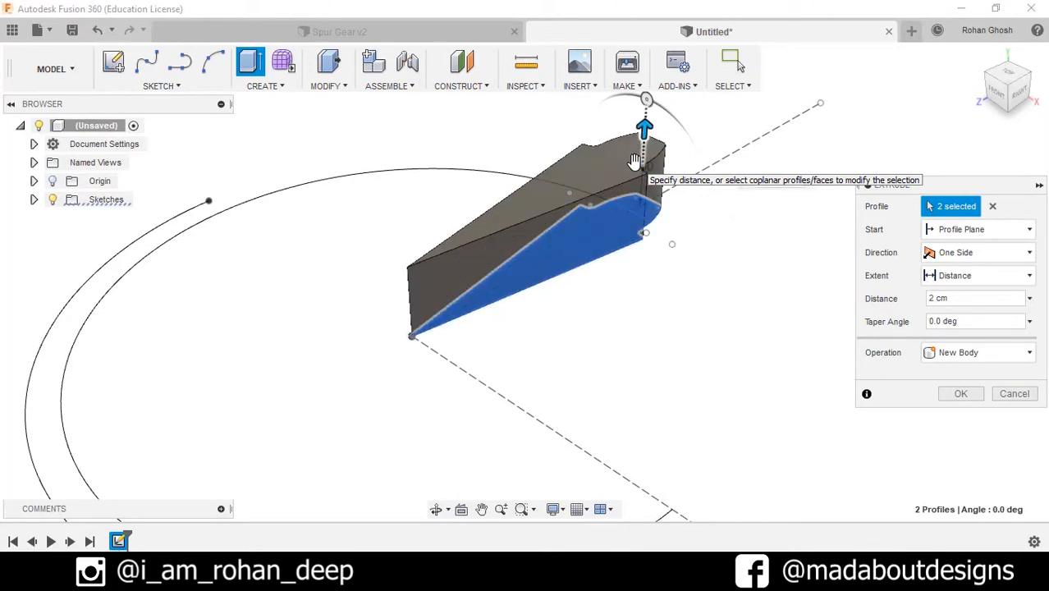
pyautogui.press('Return')
pyautogui.scroll(-2, 617, 135)
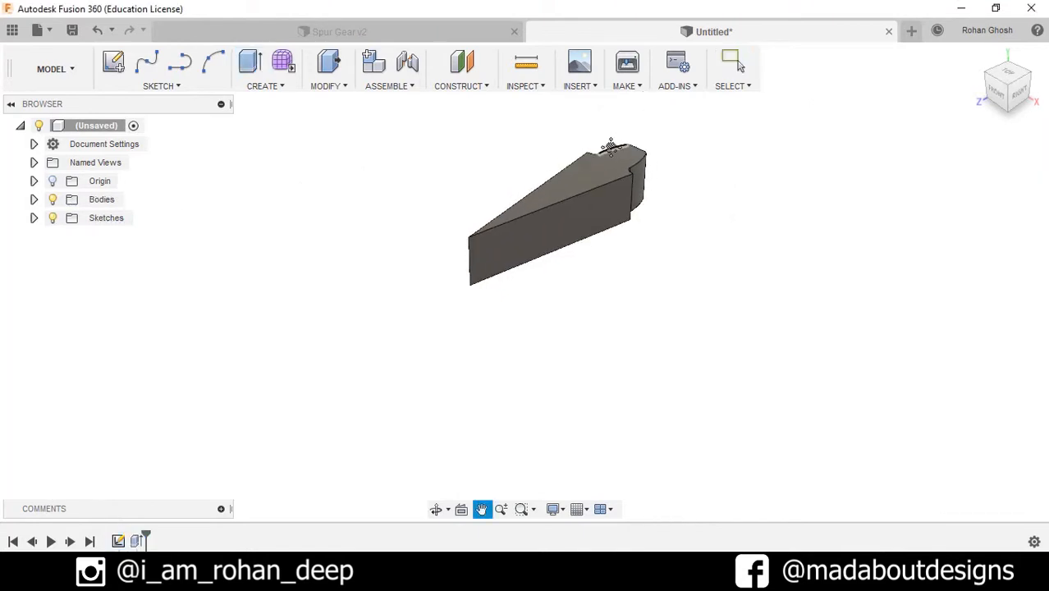
# Step: Create a full circular pattern of the tooth body about the vertical origin axis with a quantity of 20
pyautogui.click(282, 87)
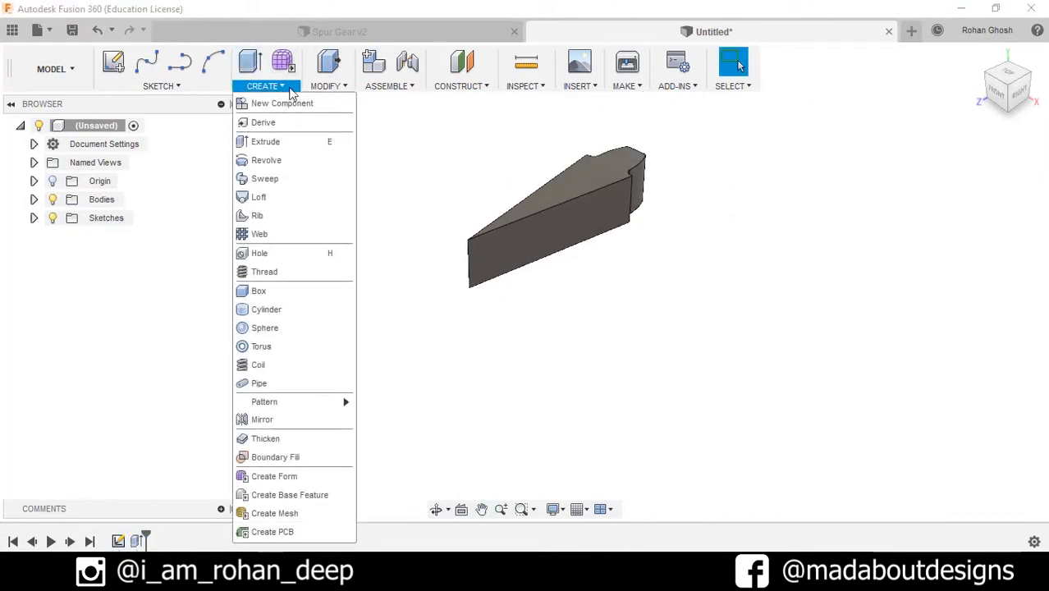
pyautogui.moveTo(271, 404)
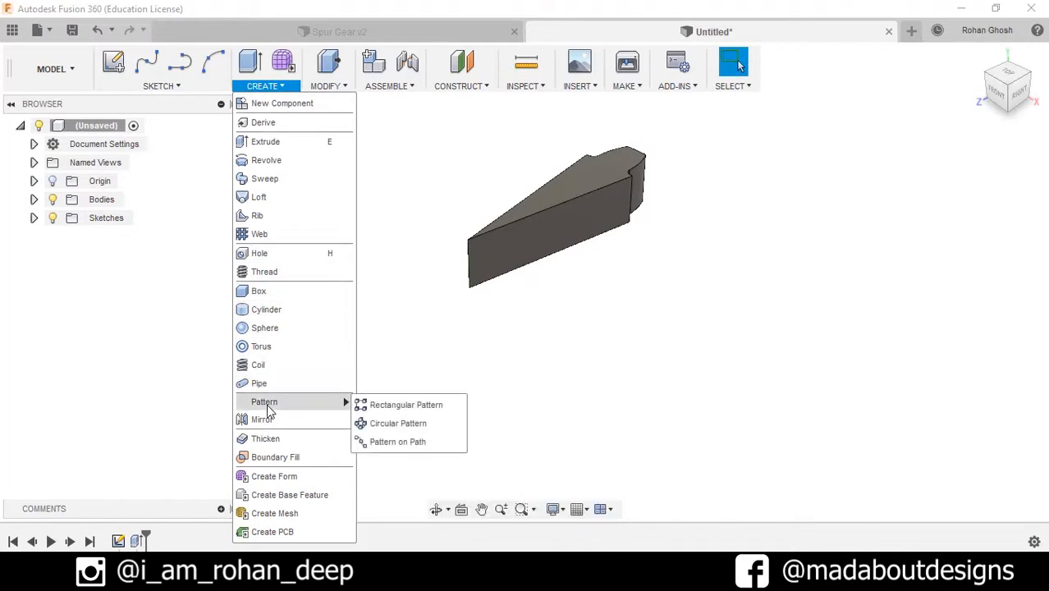
pyautogui.click(399, 425)
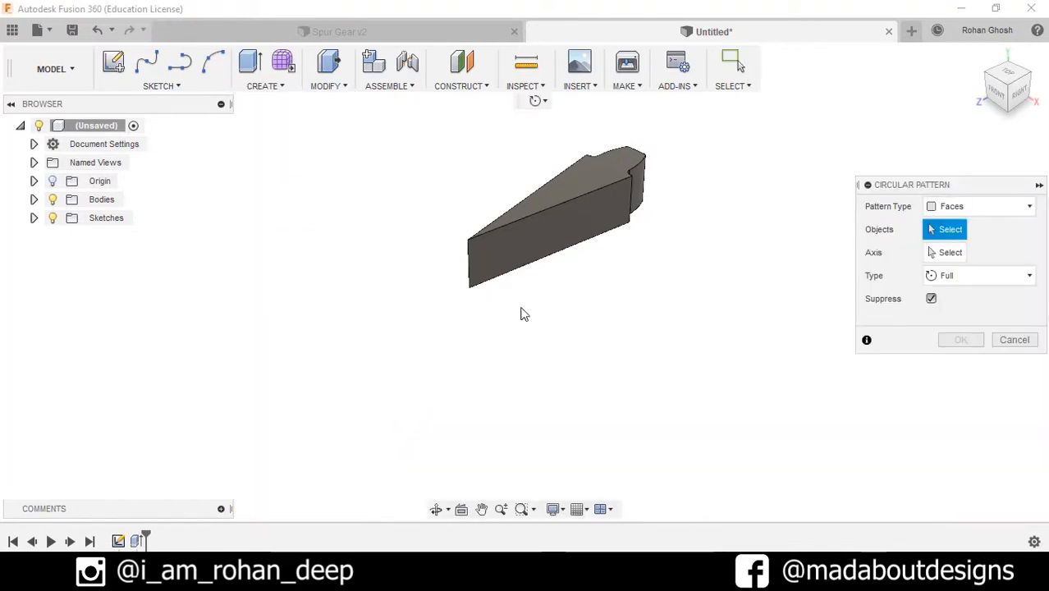
pyautogui.click(952, 206)
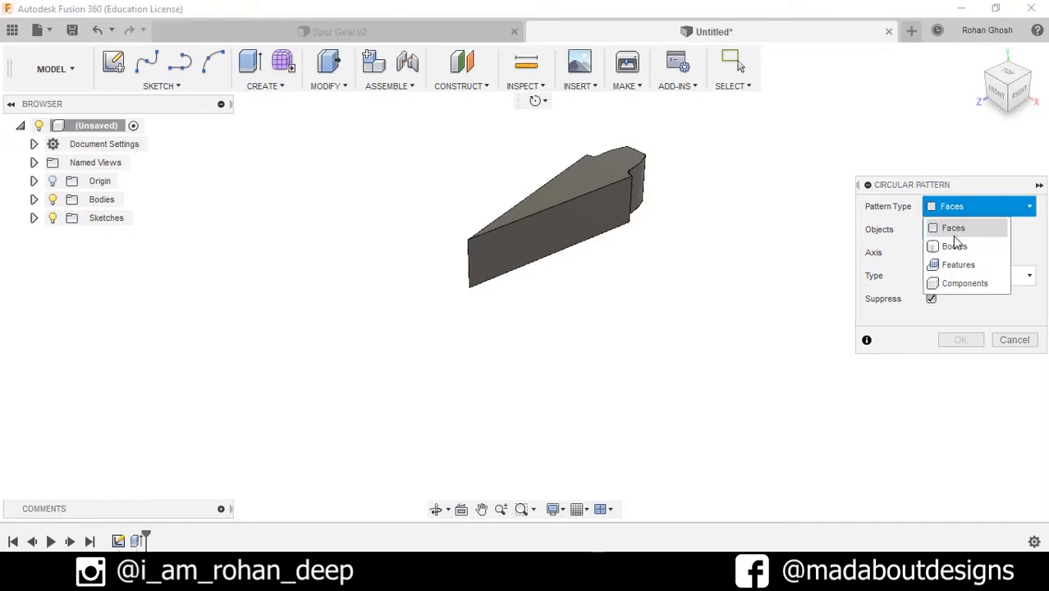
pyautogui.click(956, 244)
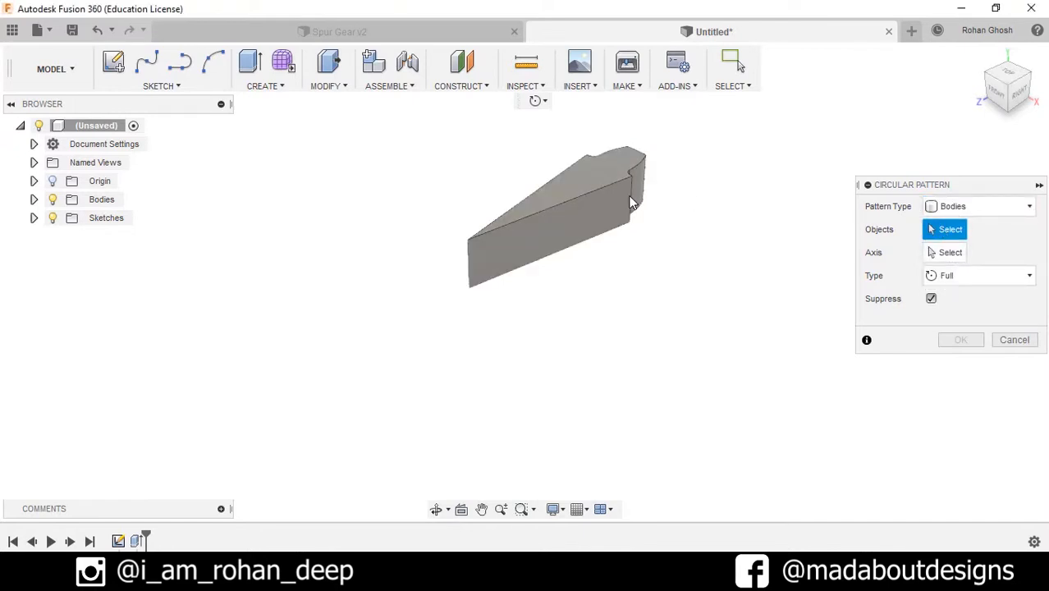
pyautogui.click(634, 200)
pyautogui.click(949, 253)
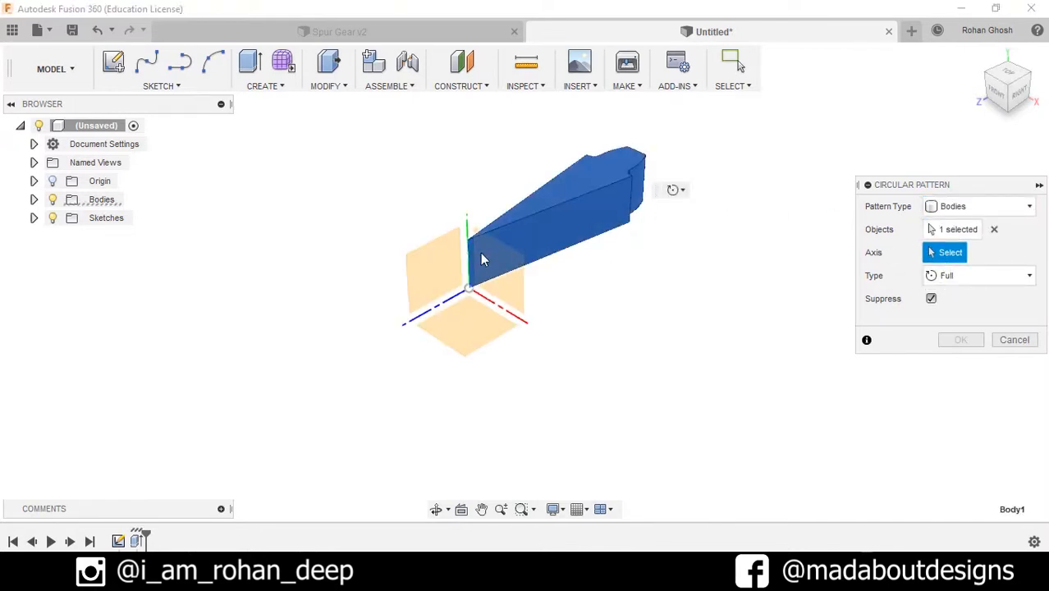
pyautogui.click(467, 255)
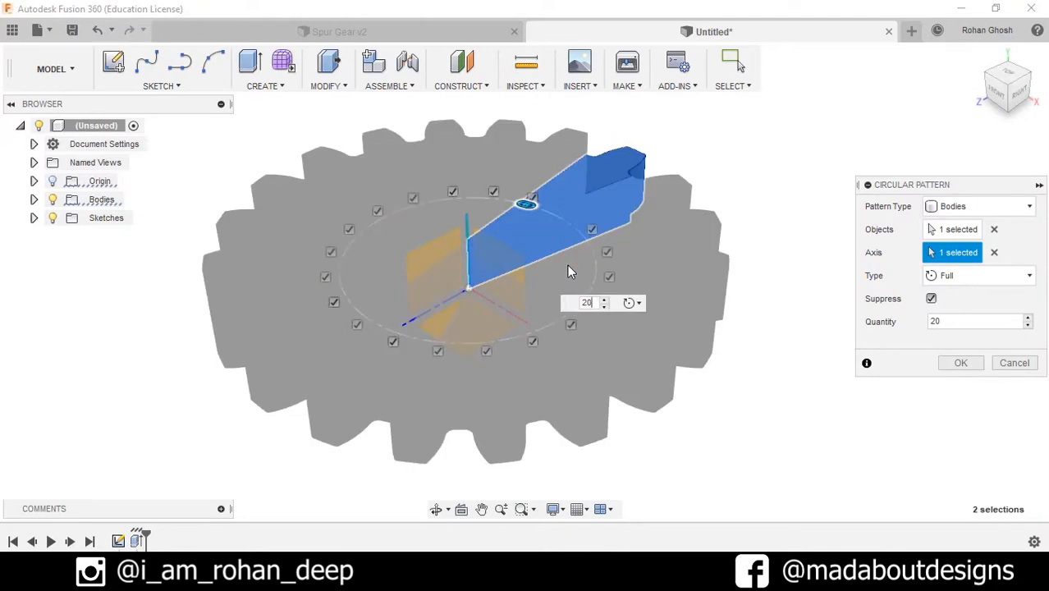
pyautogui.click(960, 363)
# Step: Combine all the patterned tooth bodies into a single gear body with the Join operation, using one tooth as target and the rest as tools
pyautogui.scroll(-3, 831, 271)
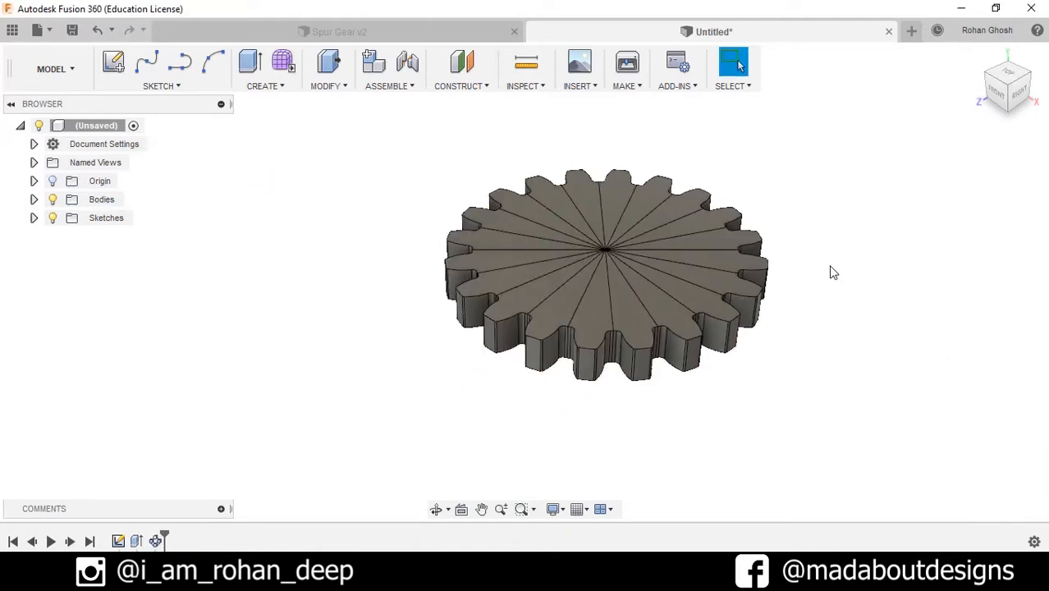
pyautogui.keyDown('shift'); pyautogui.moveTo(831, 272); pyautogui.dragTo(820, 309, button='middle'); pyautogui.keyUp('shift')
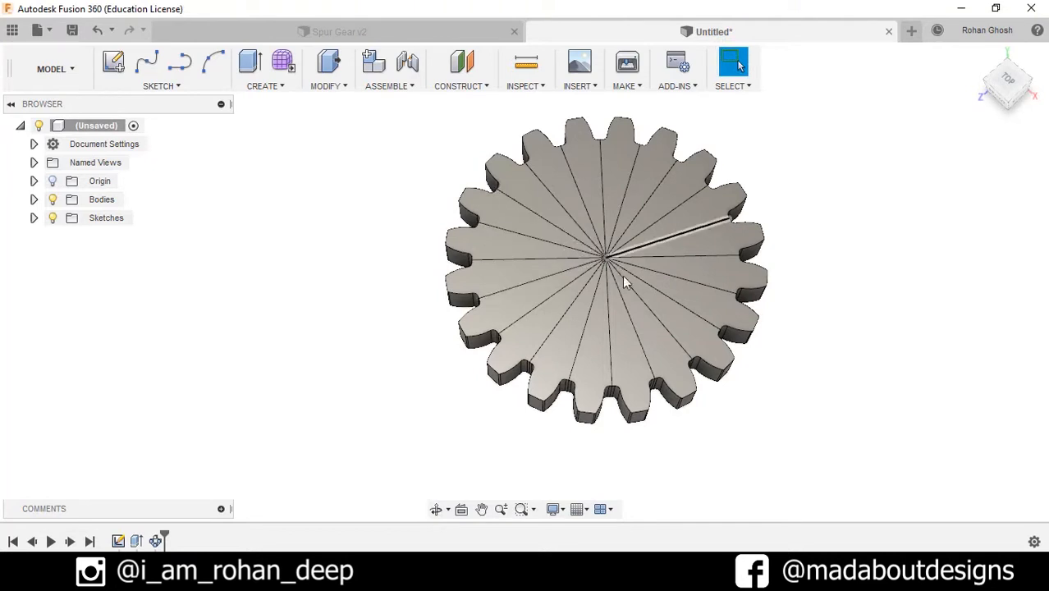
pyautogui.moveTo(586, 306); pyautogui.dragTo(522, 349, button='middle')
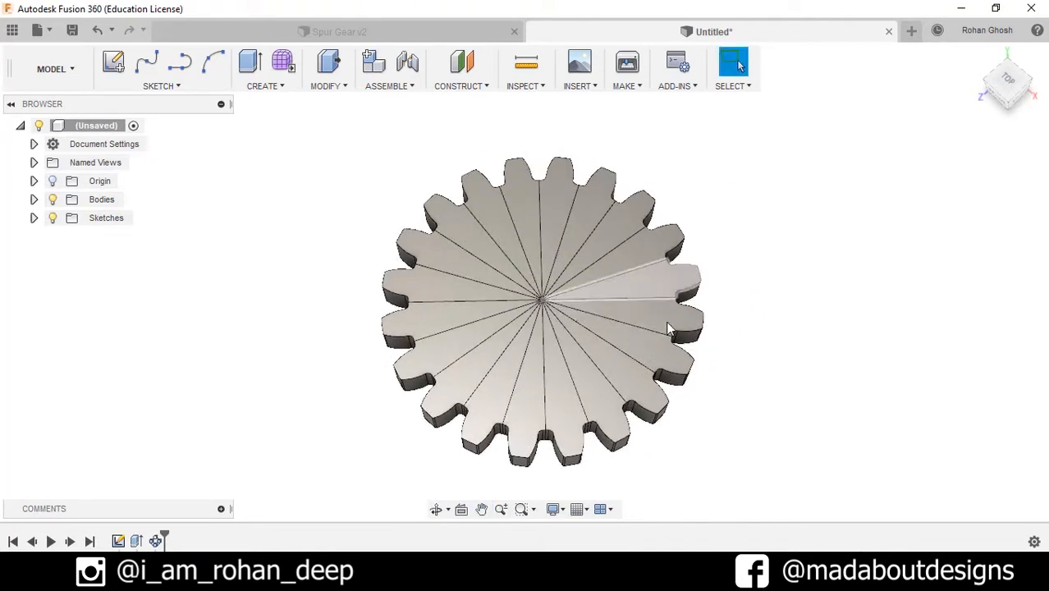
pyautogui.click(346, 93)
pyautogui.click(353, 215)
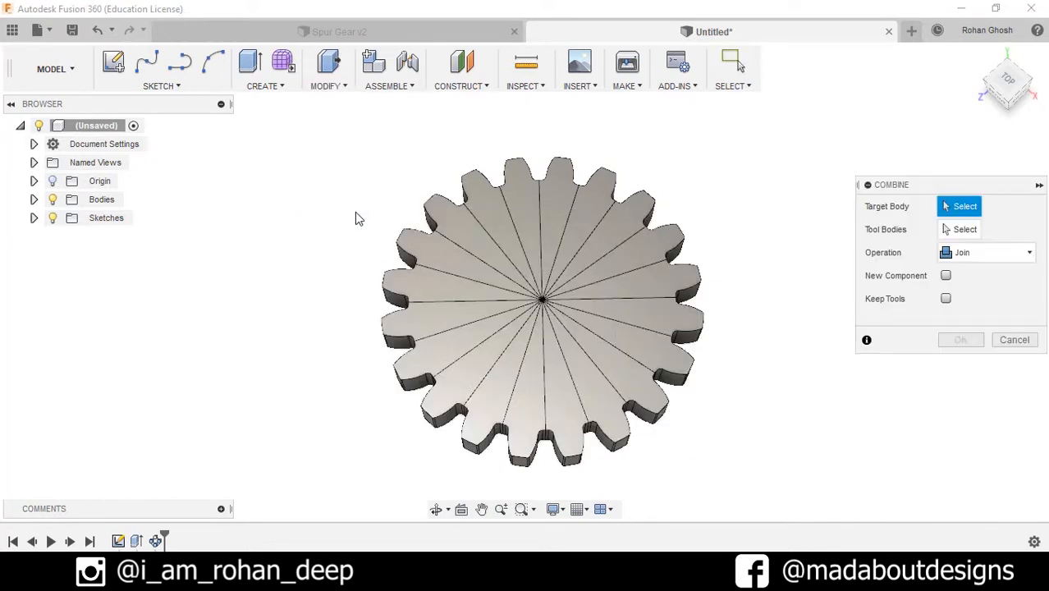
pyautogui.scroll(-3, 780, 378)
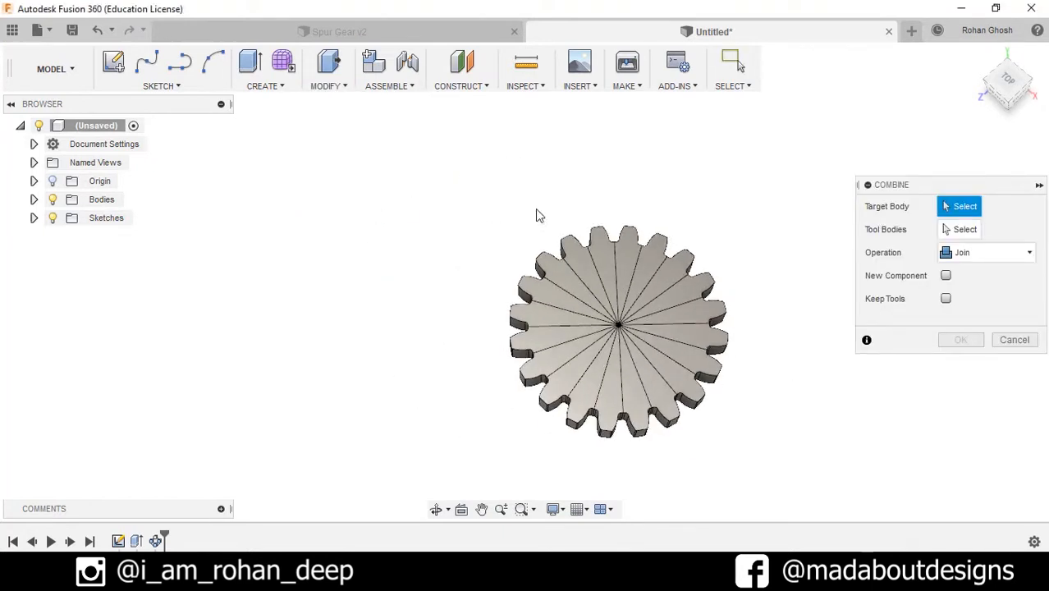
pyautogui.click(638, 246)
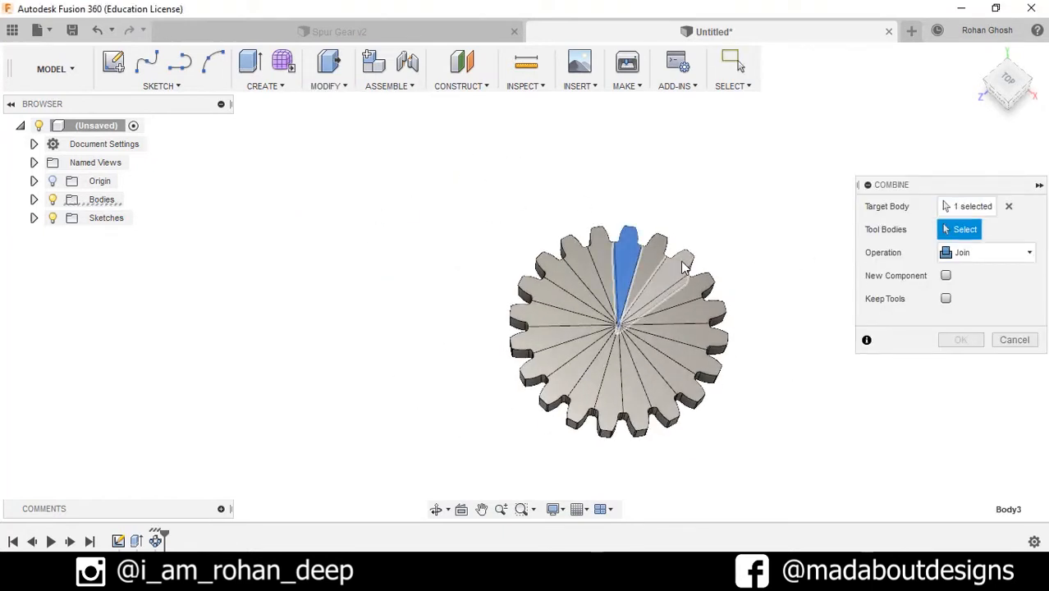
pyautogui.scroll(3, 647, 254)
pyautogui.click(637, 251)
pyautogui.click(665, 279)
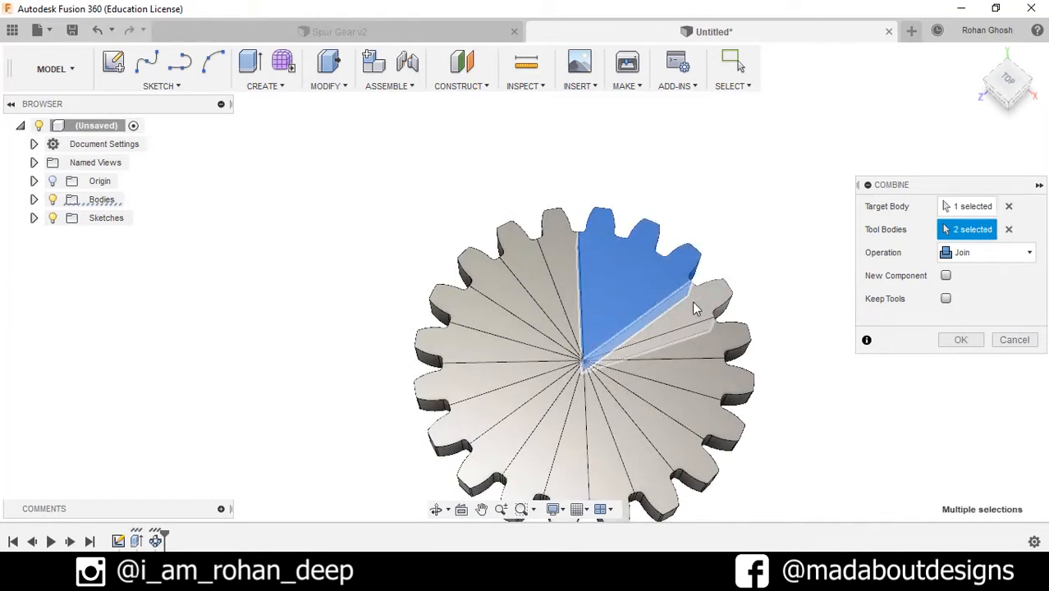
pyautogui.click(692, 300)
pyautogui.click(702, 340)
pyautogui.click(680, 381)
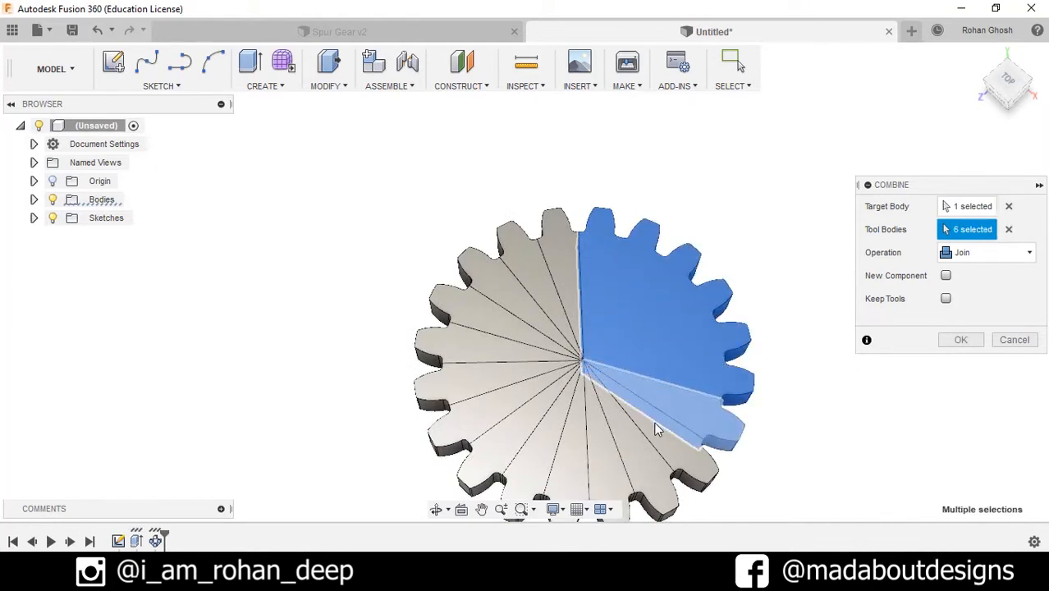
pyautogui.click(633, 434)
pyautogui.click(684, 426)
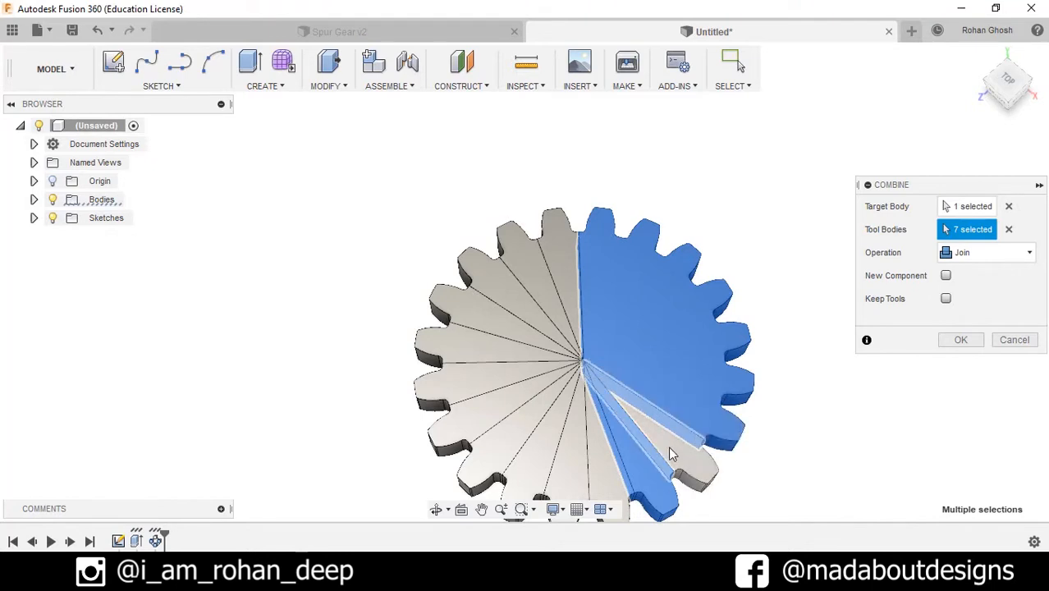
pyautogui.click(666, 454)
pyautogui.click(581, 478)
pyautogui.click(543, 475)
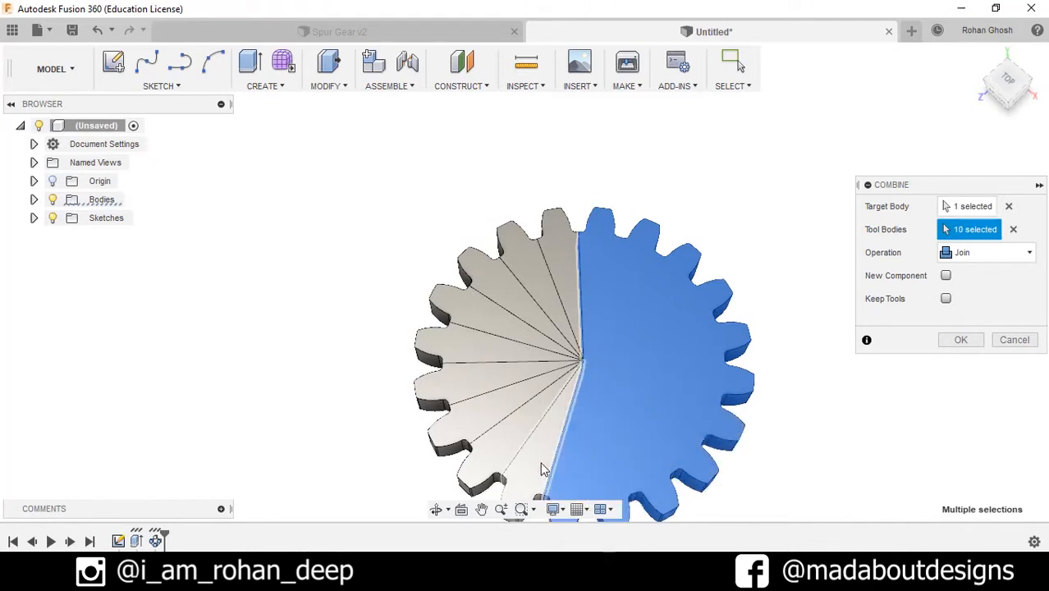
pyautogui.click(520, 450)
pyautogui.click(482, 441)
pyautogui.click(470, 410)
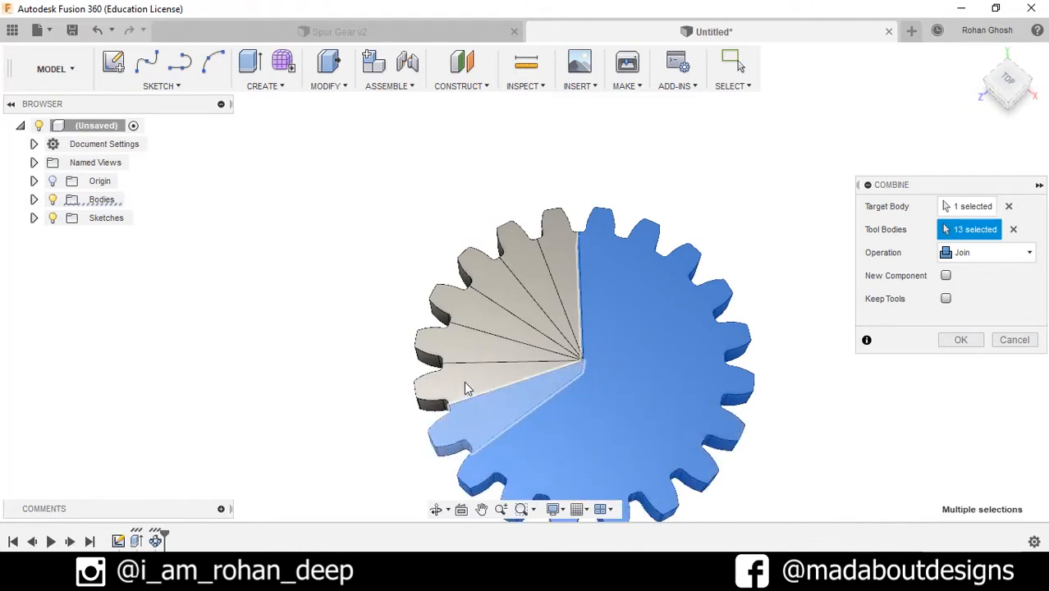
pyautogui.click(449, 344)
pyautogui.click(447, 338)
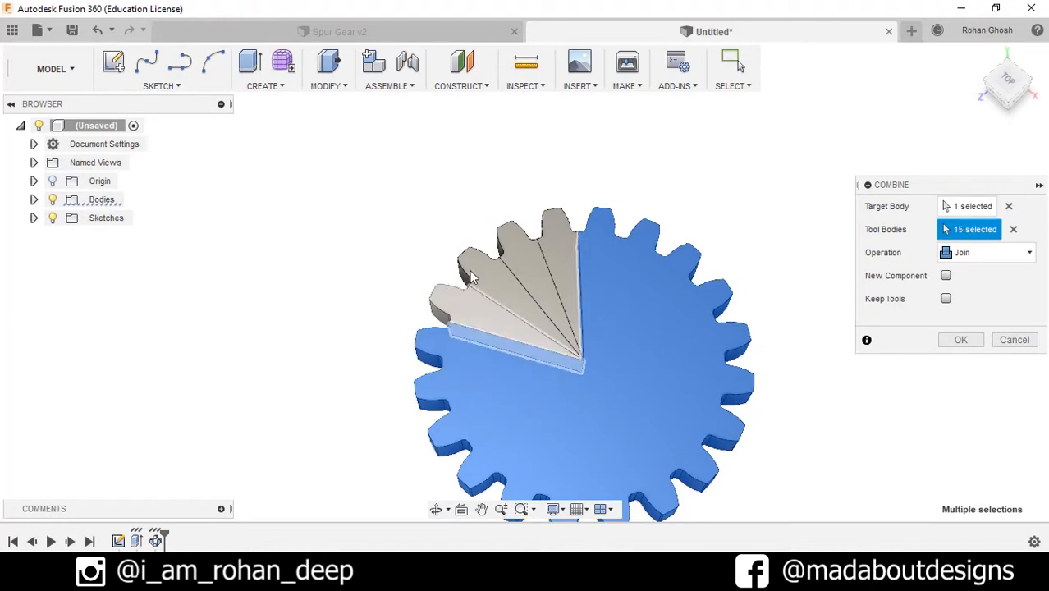
pyautogui.click(473, 277)
pyautogui.click(508, 264)
pyautogui.click(525, 249)
pyautogui.click(553, 246)
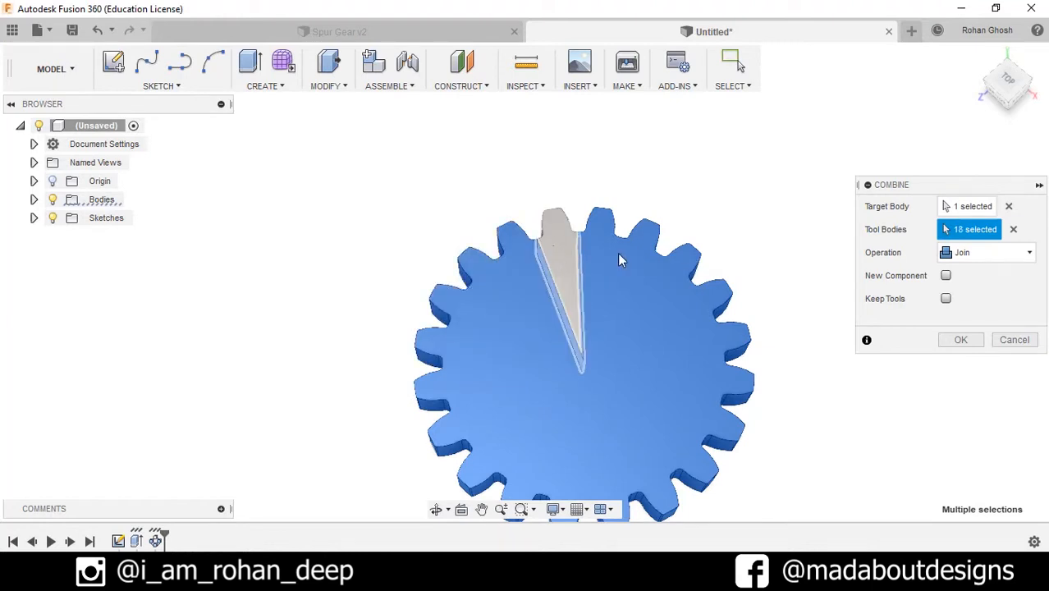
pyautogui.click(958, 340)
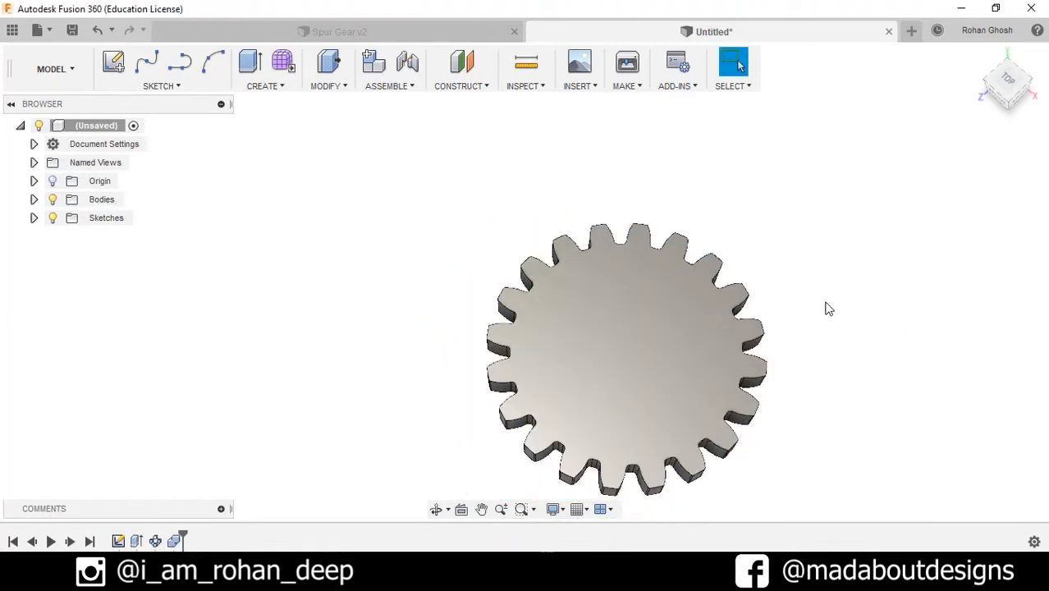
# Step: Start a sketch on the gear's top face and draw a 13 cm diameter circle centered on the origin
pyautogui.scroll(-2, 804, 254)
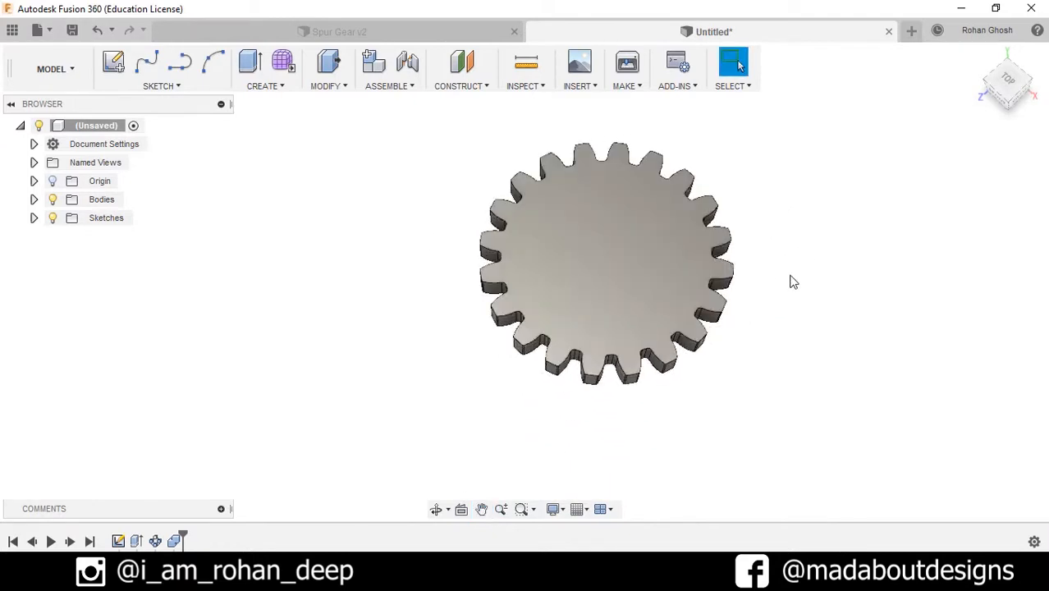
pyautogui.moveTo(793, 282); pyautogui.dragTo(750, 286, button='middle')
pyautogui.scroll(2, 733, 293)
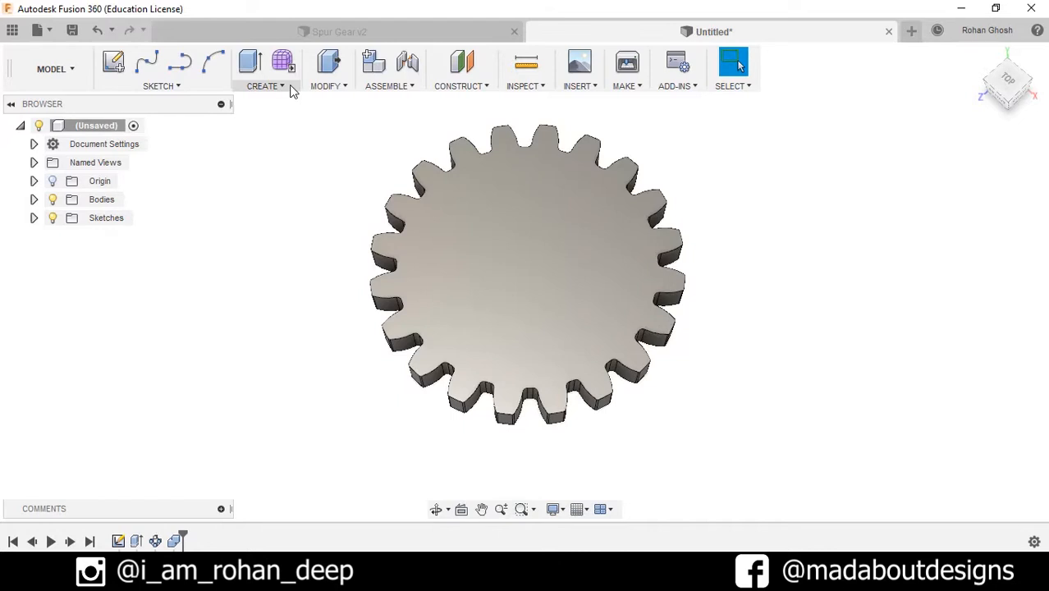
pyautogui.click(113, 62)
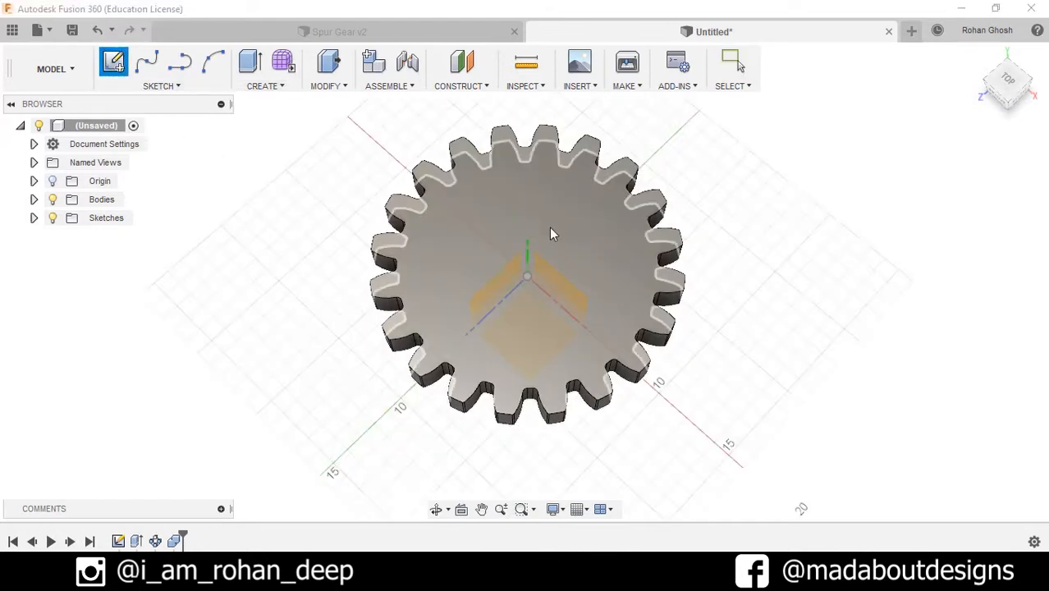
pyautogui.click(556, 198)
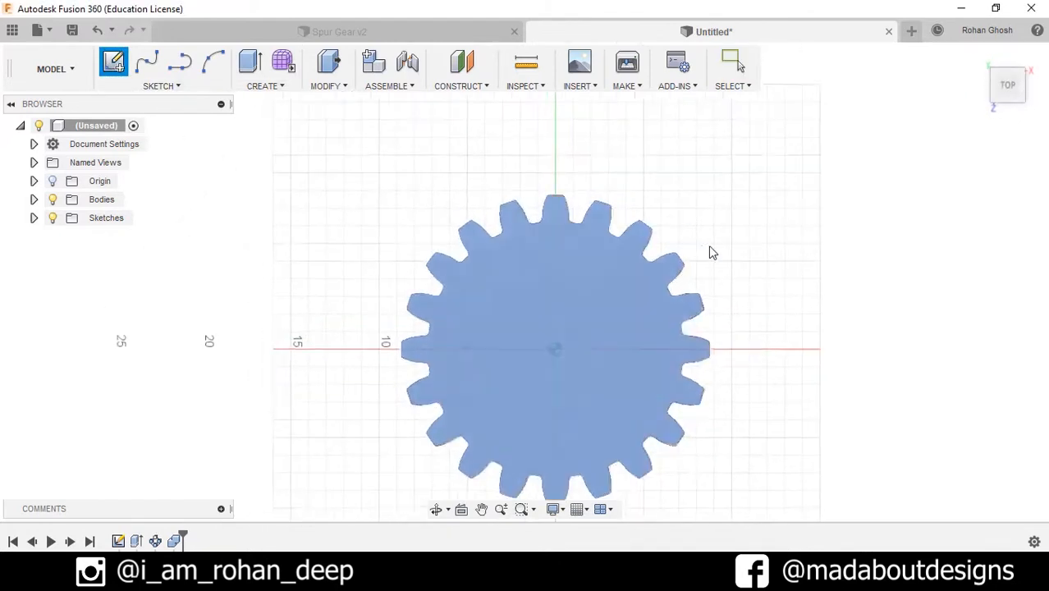
pyautogui.click(187, 88)
pyautogui.moveTo(160, 157)
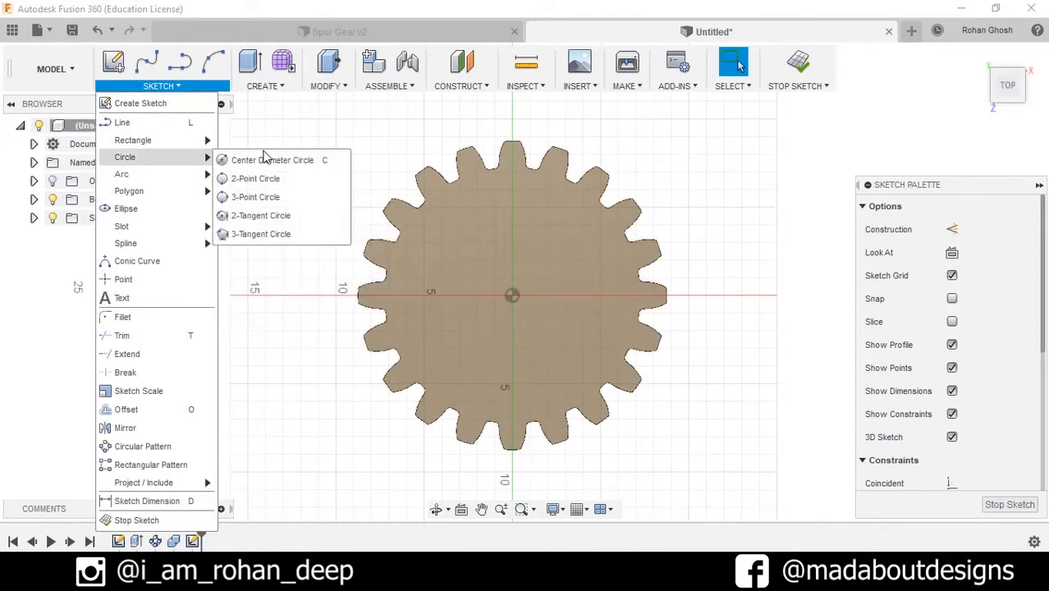
pyautogui.click(267, 160)
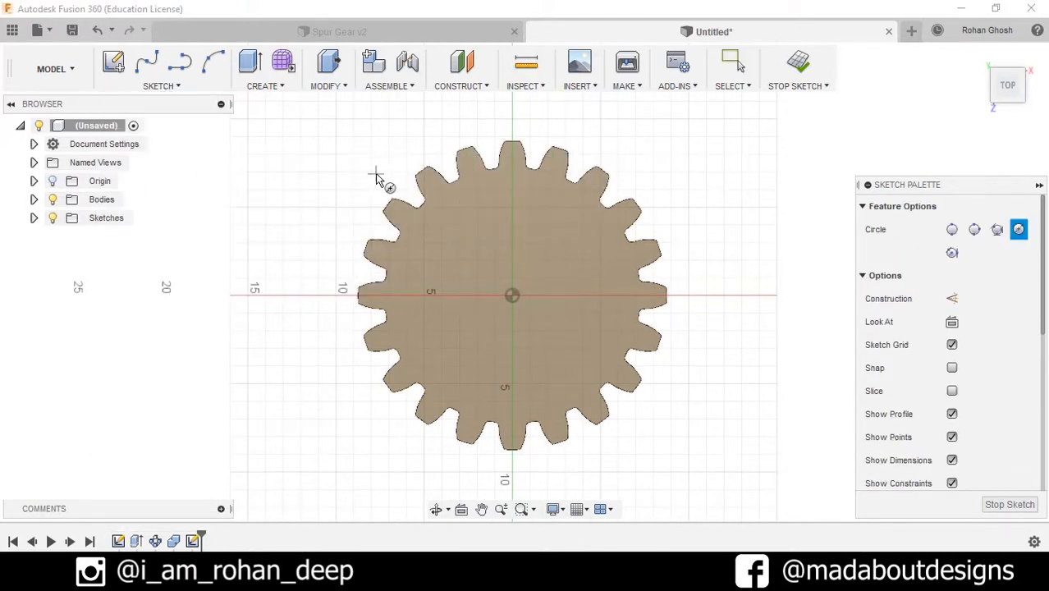
pyautogui.click(514, 299)
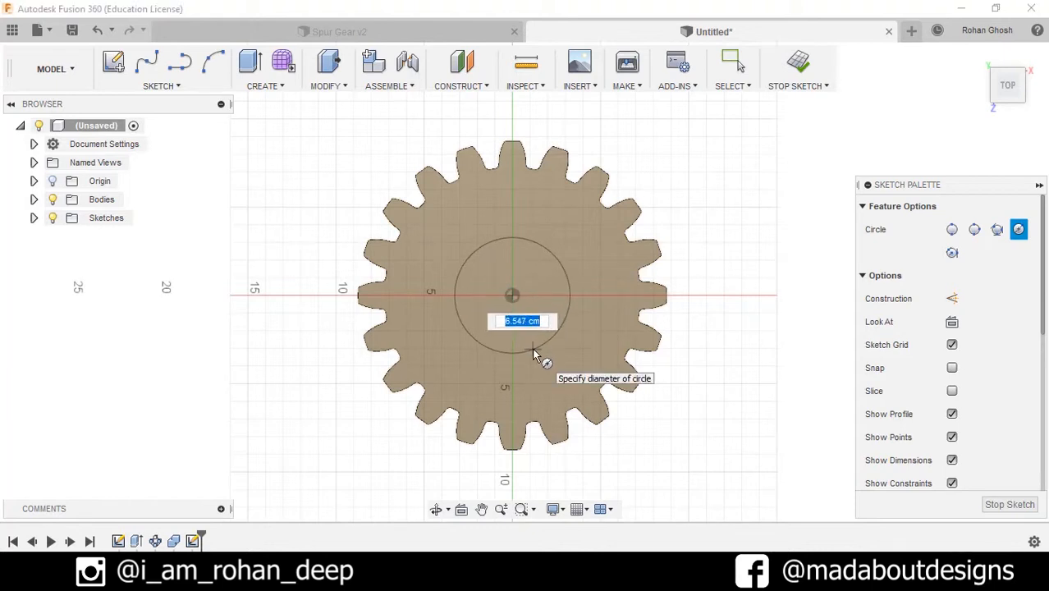
pyautogui.press('Tab')
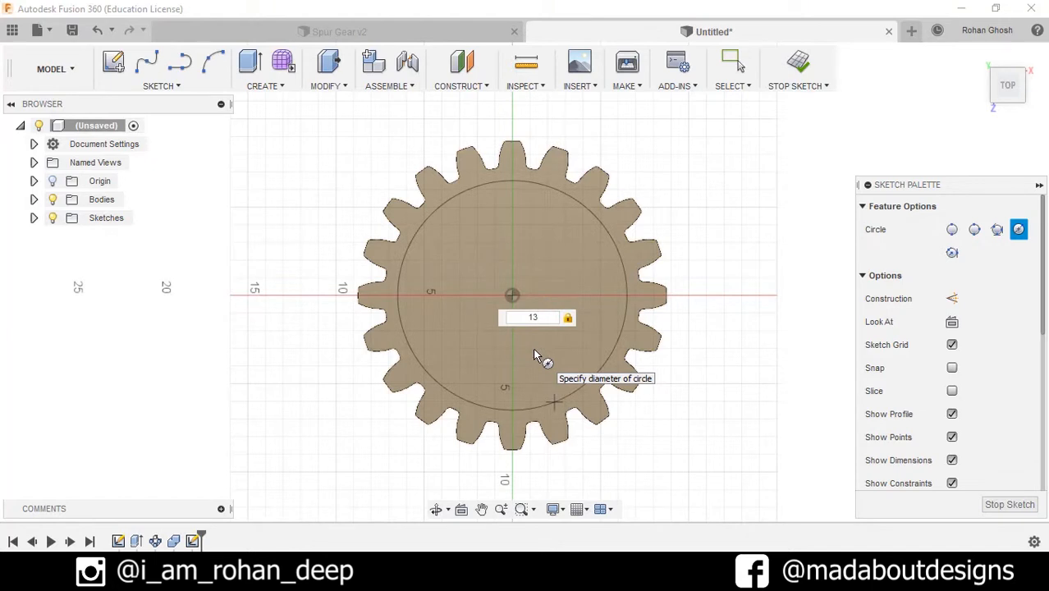
pyautogui.press('Return')
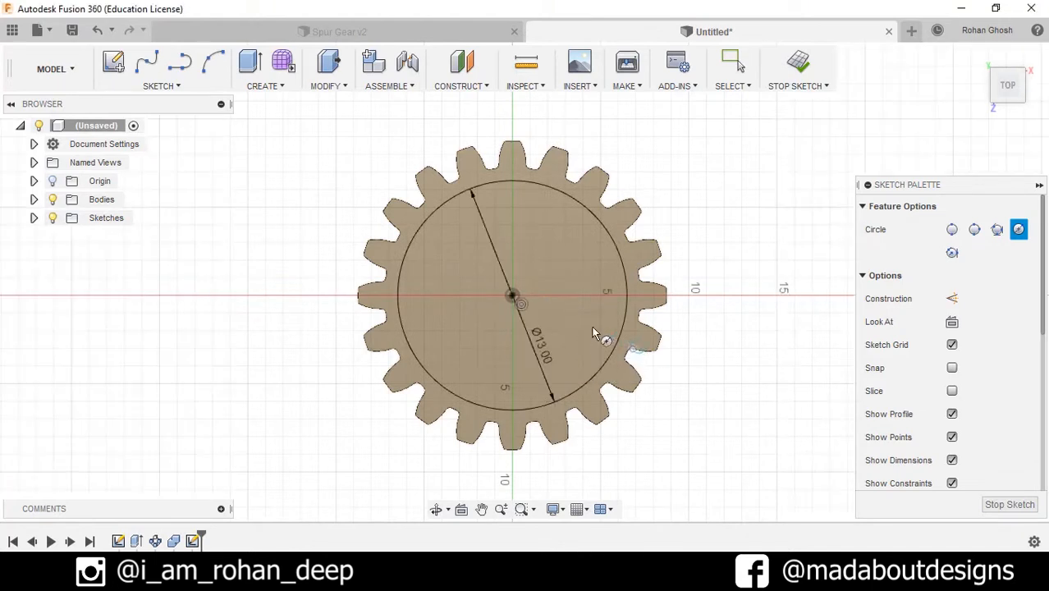
# Step: Draw two more circles centered on the origin, with diameters of 1.5 cm and 2.5 cm
pyautogui.click(514, 297)
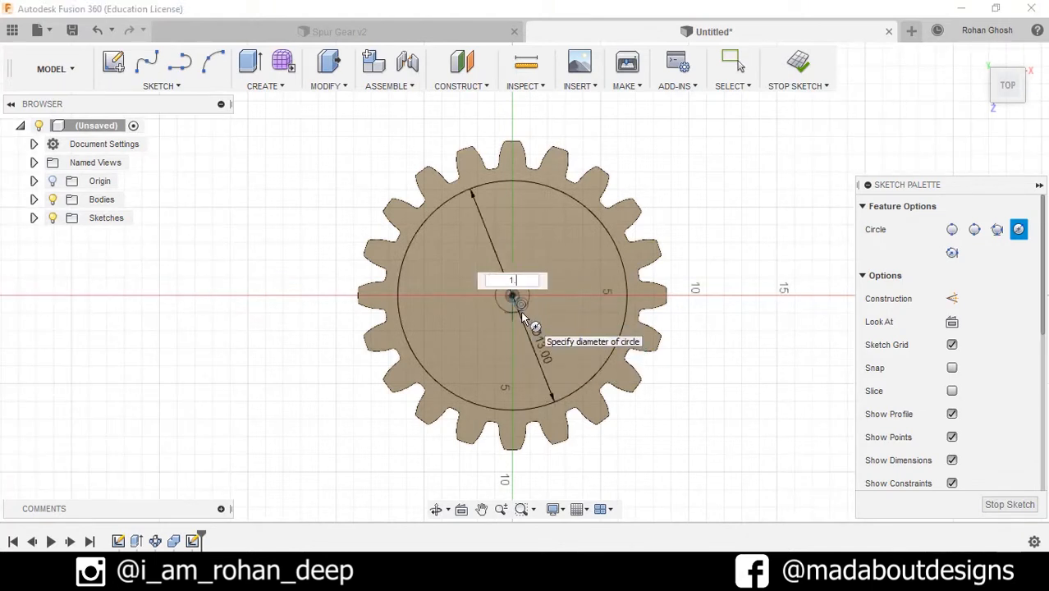
pyautogui.scroll(3, 522, 302)
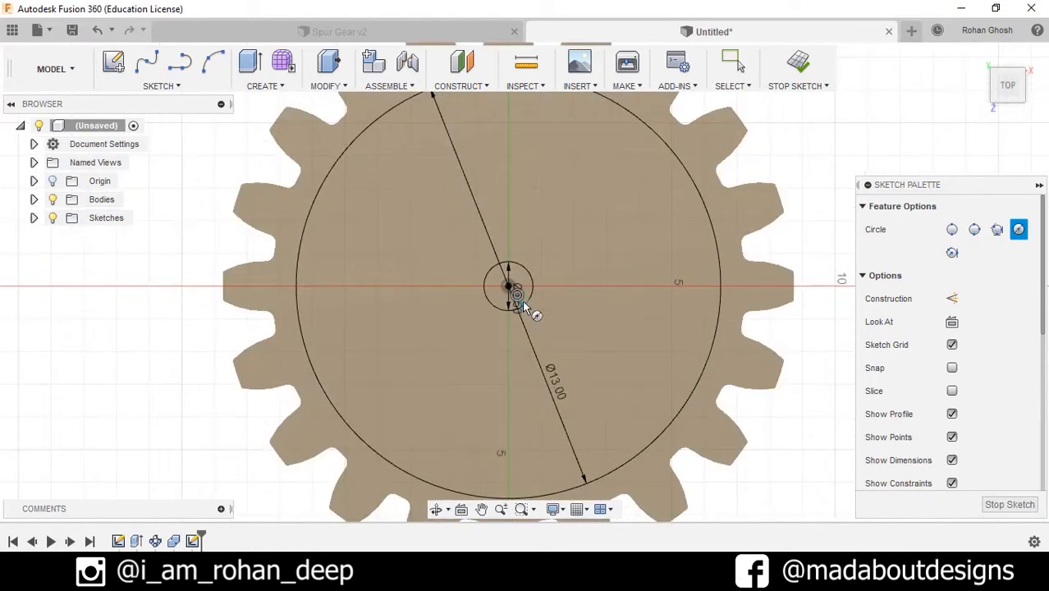
pyautogui.press('Return')
pyautogui.click(512, 291)
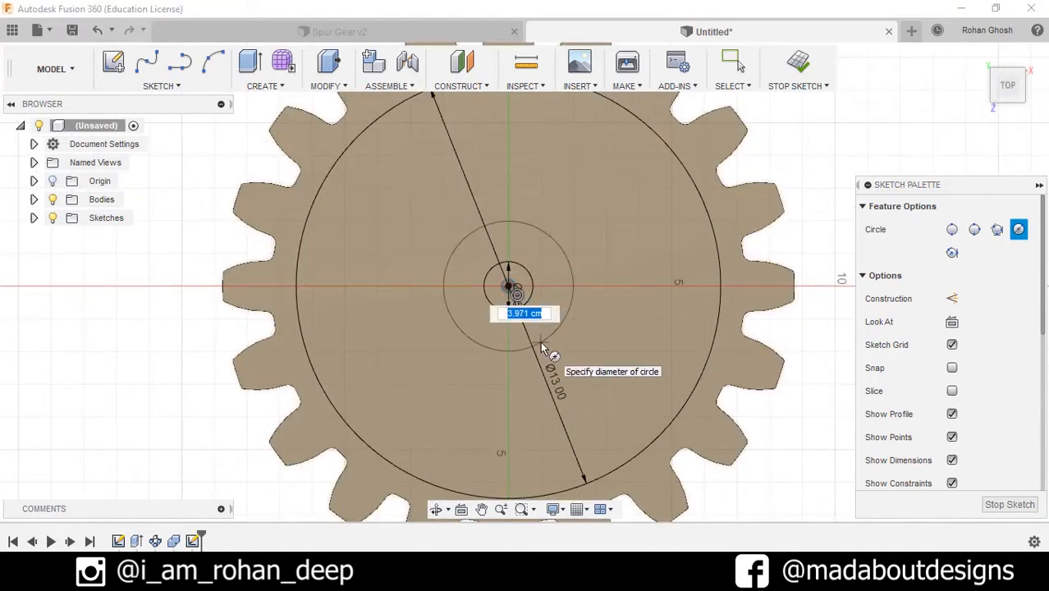
pyautogui.press('Tab')
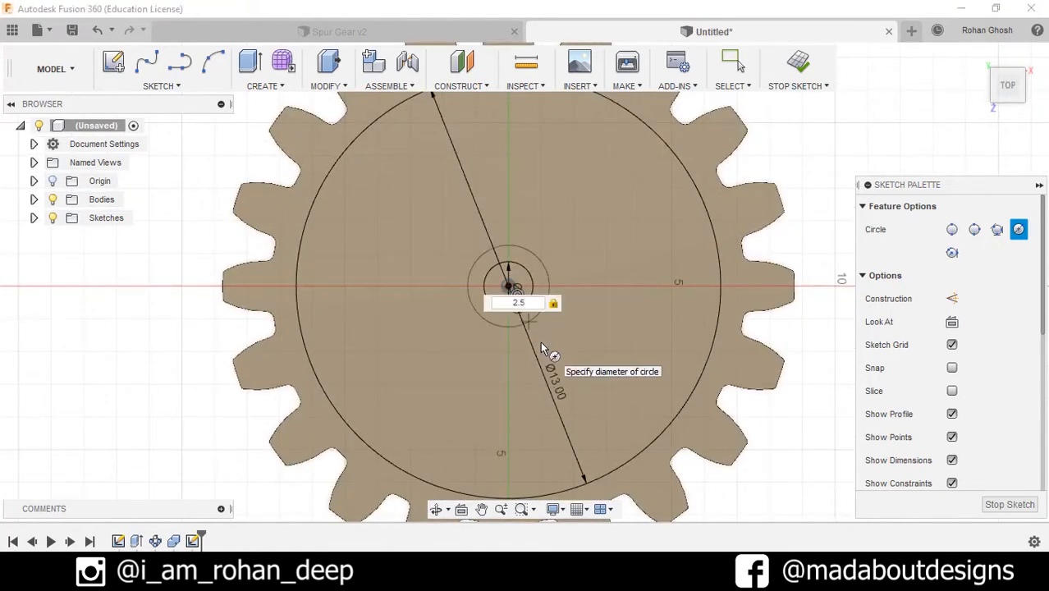
pyautogui.press('Return')
pyautogui.press('Escape')
pyautogui.moveTo(500, 341); pyautogui.dragTo(438, 293, button='middle')
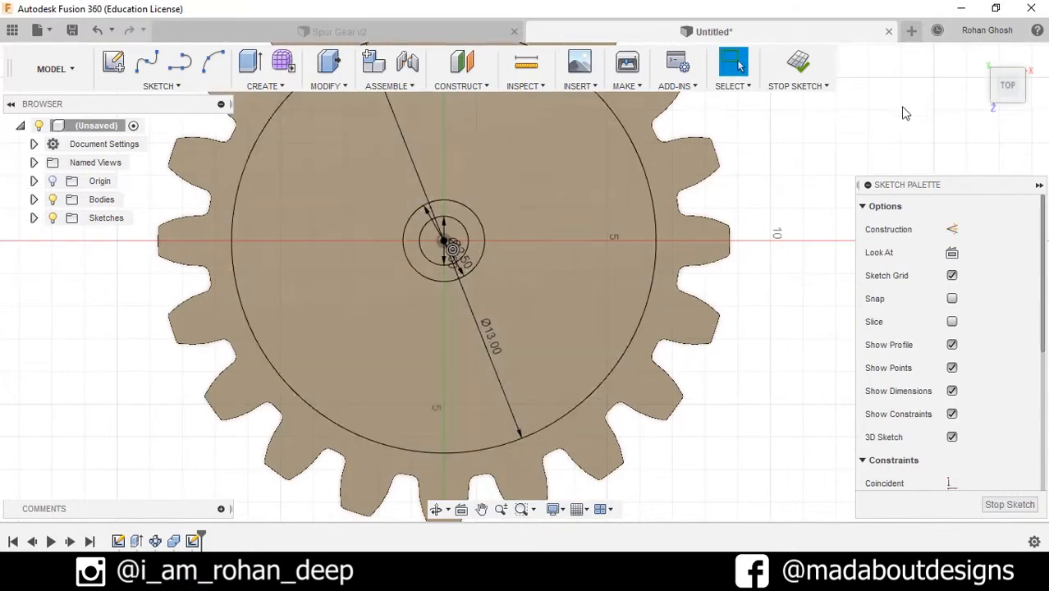
# Step: Finish the sketch and cut the ring between the 2.5 cm and 13 cm circles 0.5 cm deep into the gear's top face
pyautogui.click(798, 62)
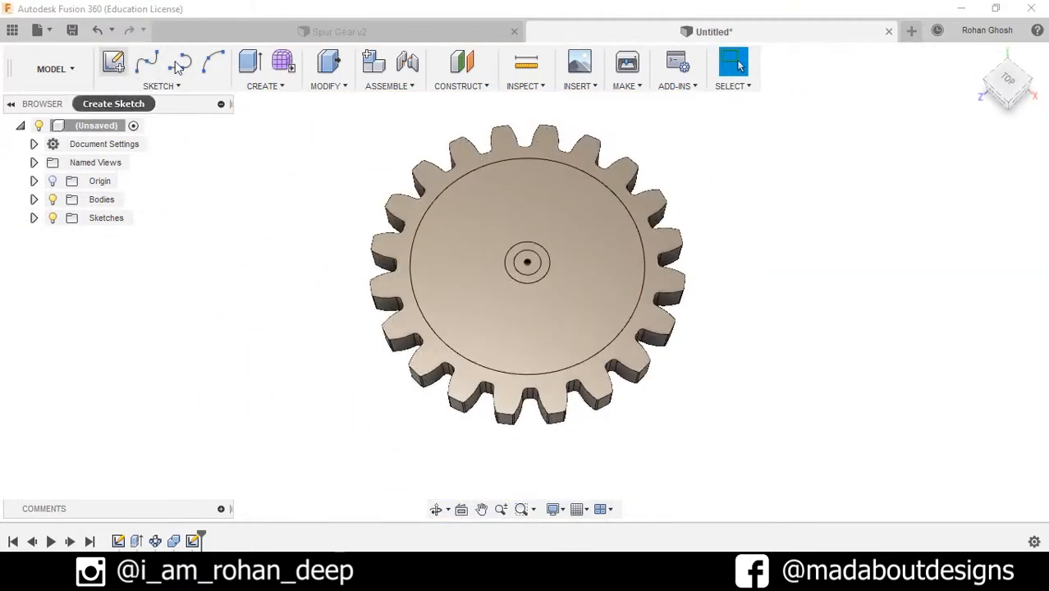
pyautogui.click(258, 64)
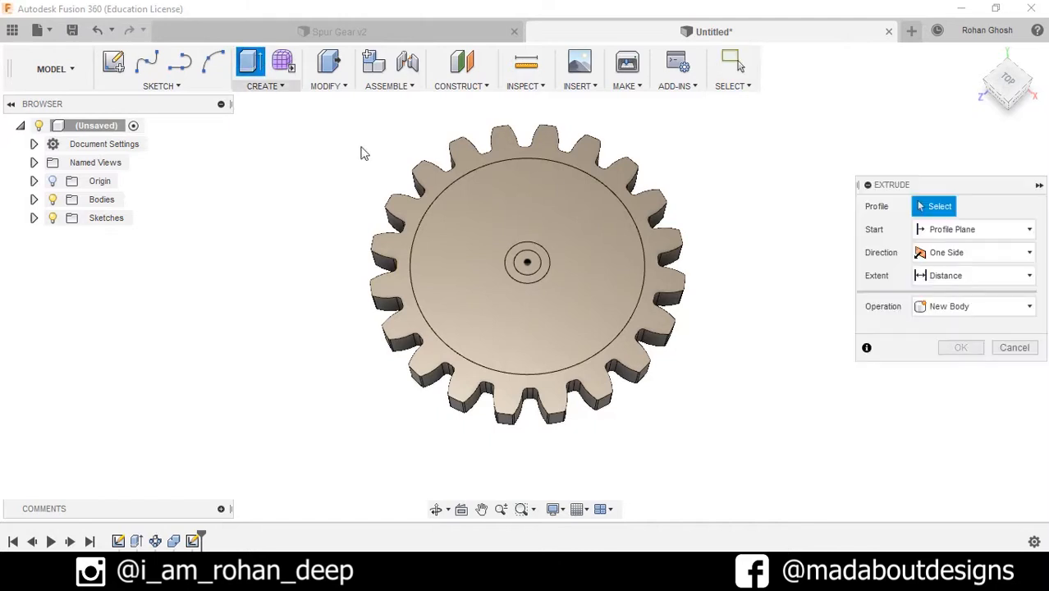
pyautogui.click(514, 212)
pyautogui.keyDown('shift'); pyautogui.moveTo(457, 386); pyautogui.dragTo(474, 316, button='middle'); pyautogui.keyUp('shift')
pyautogui.scroll(3, 499, 275)
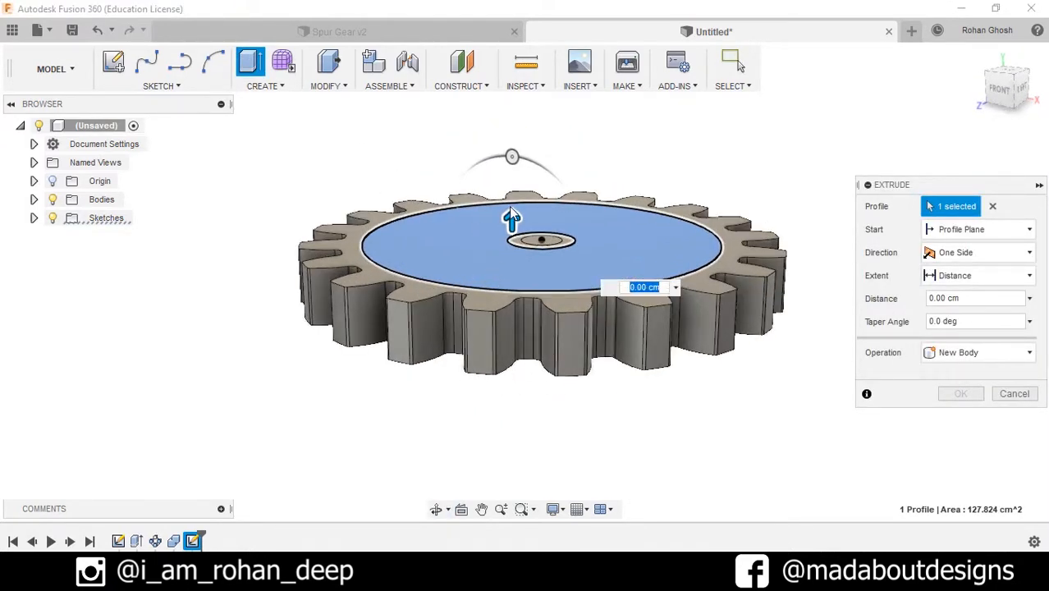
pyautogui.moveTo(512, 220); pyautogui.dragTo(513, 228)
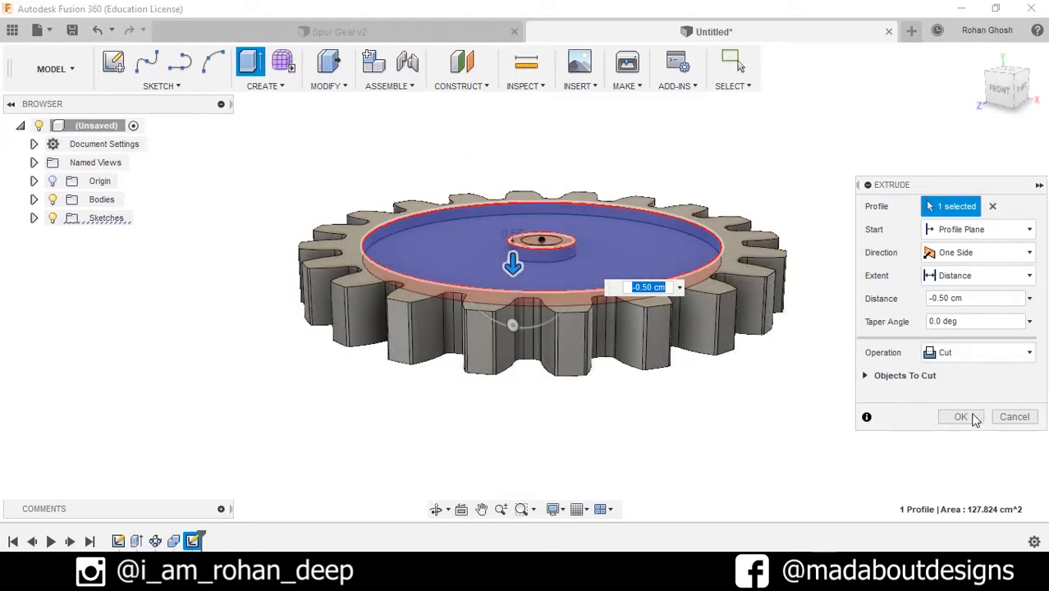
pyautogui.click(972, 353)
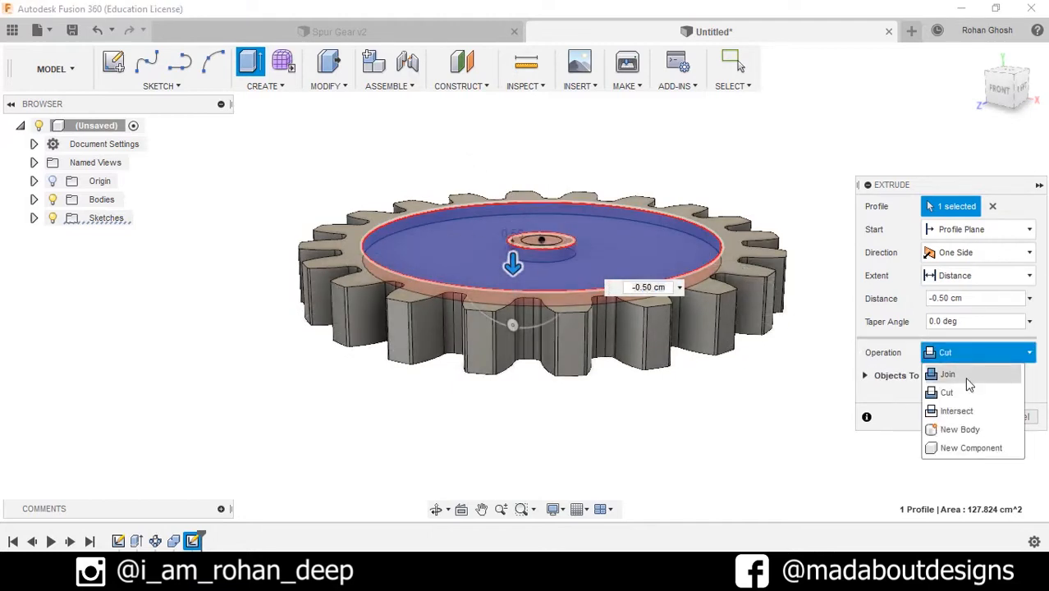
pyautogui.click(947, 392)
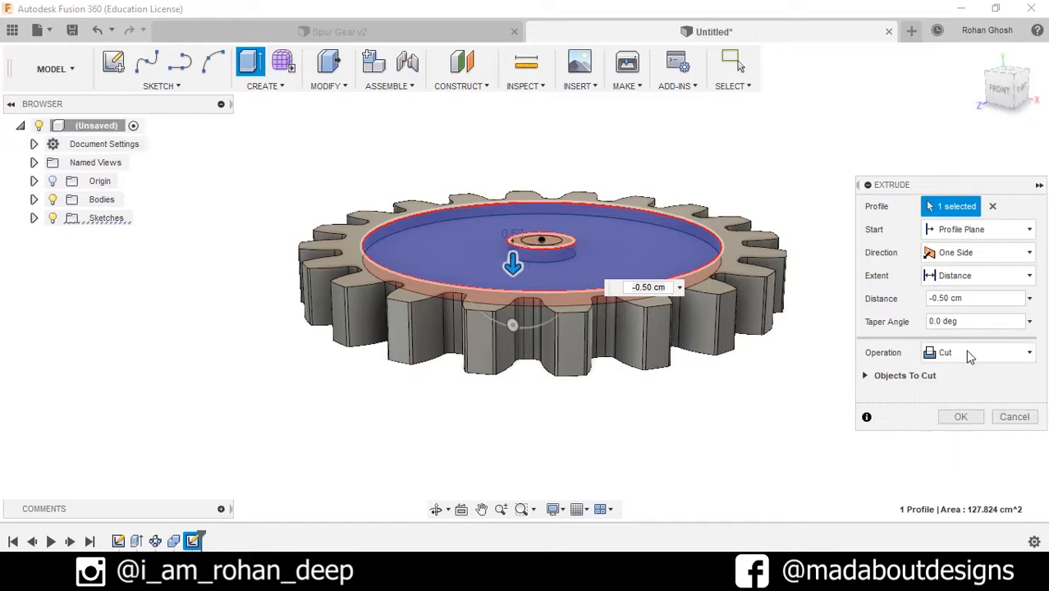
pyautogui.click(966, 417)
pyautogui.keyDown('shift'); pyautogui.moveTo(862, 297); pyautogui.dragTo(859, 335, button='middle'); pyautogui.keyUp('shift')
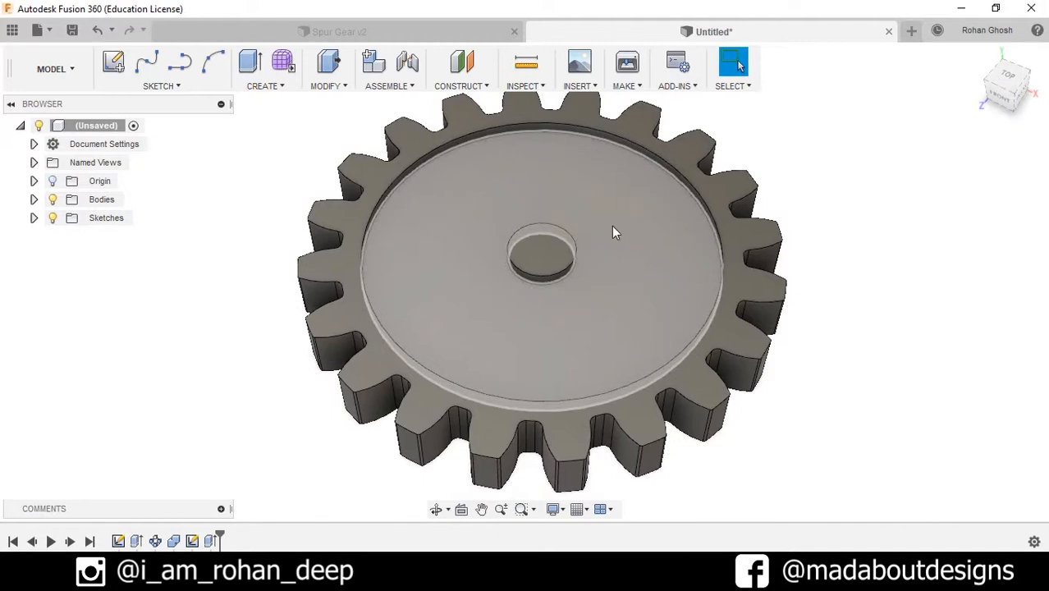
pyautogui.moveTo(549, 267); pyautogui.dragTo(550, 284, button='middle')
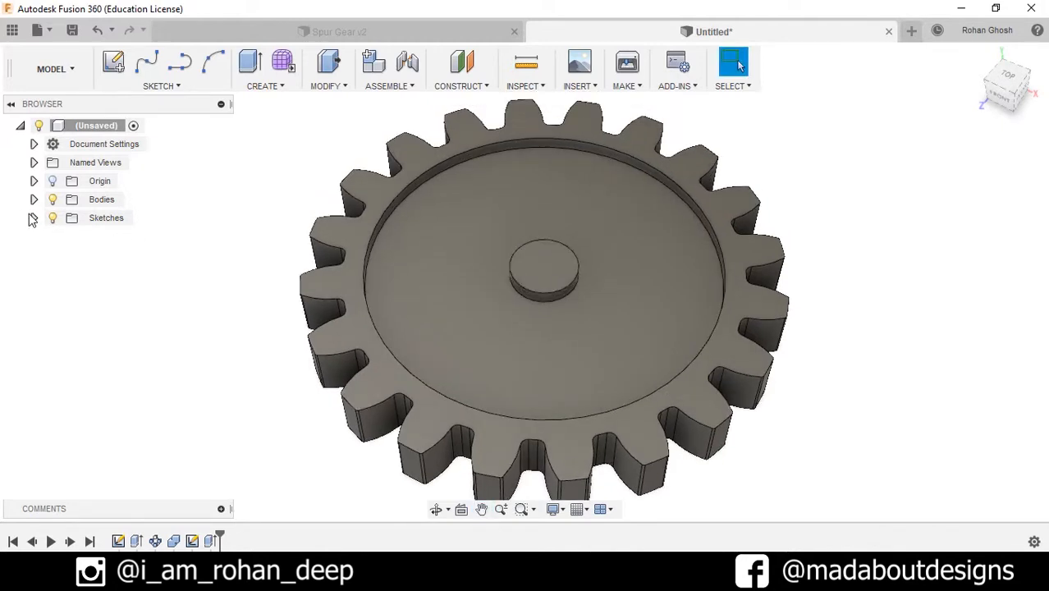
# Step: Make Sketch2 with the hub circles visible again
pyautogui.click(34, 218)
pyautogui.click(66, 259)
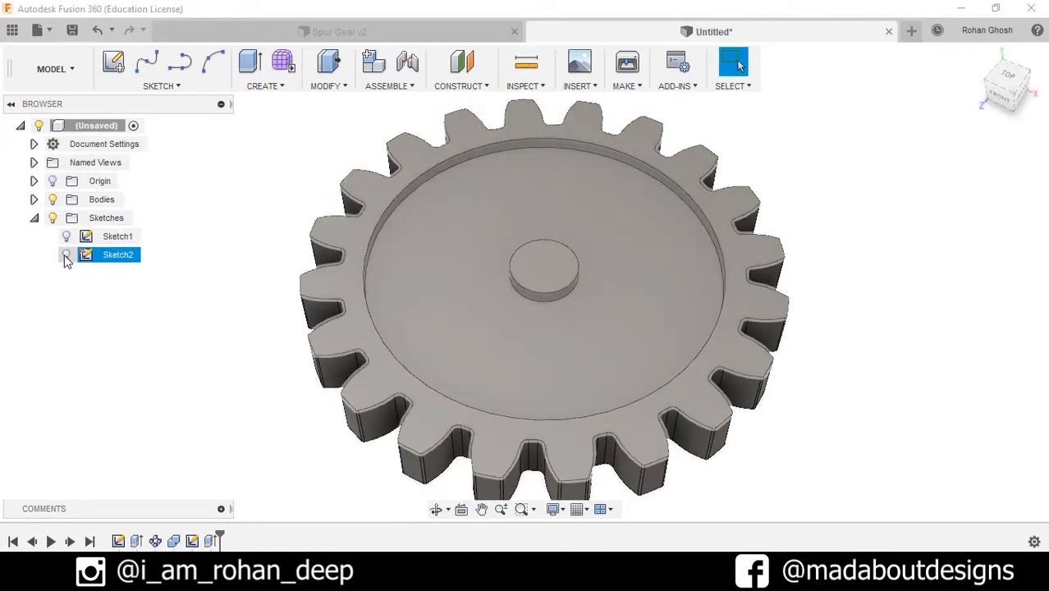
pyautogui.click(66, 256)
pyautogui.moveTo(204, 317); pyautogui.dragTo(182, 331, button='middle')
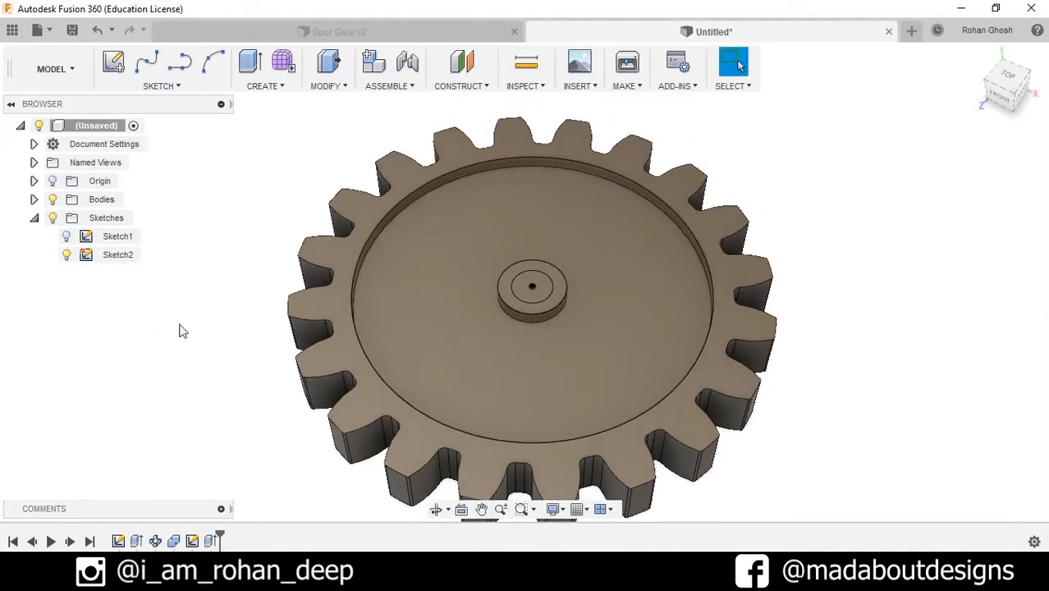
# Step: Cut the 1.5 cm center circle 5.5 cm down through the gear as a bore, and hide Sketch2
pyautogui.click(270, 89)
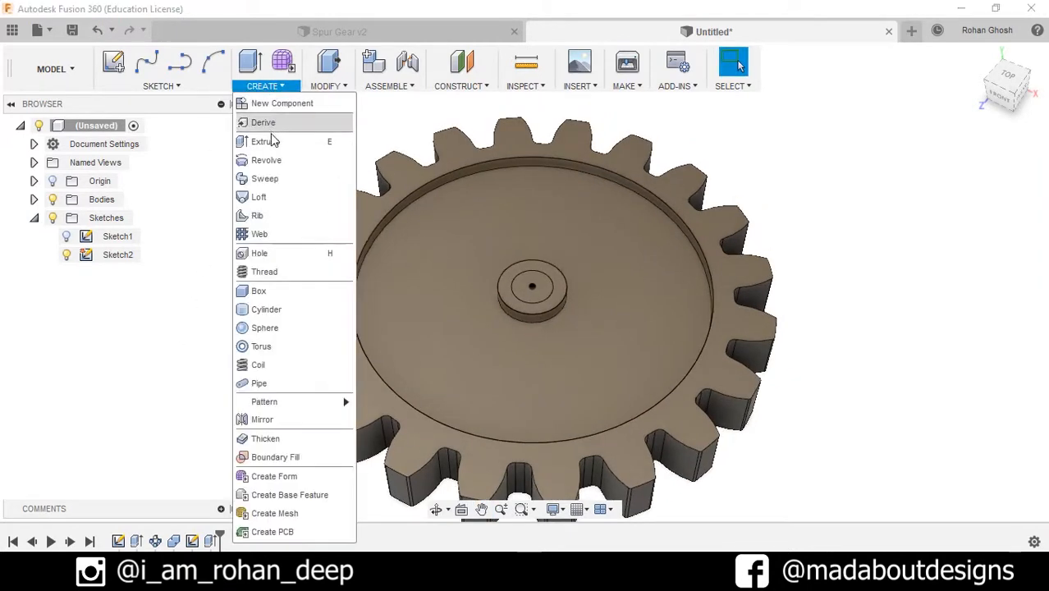
pyautogui.click(165, 327)
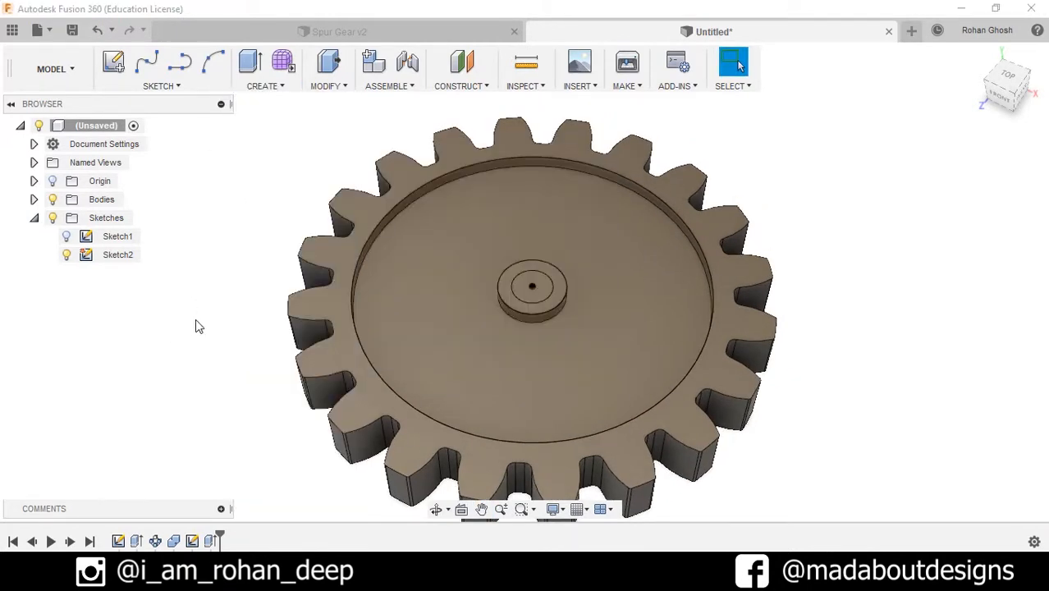
pyautogui.press('e')
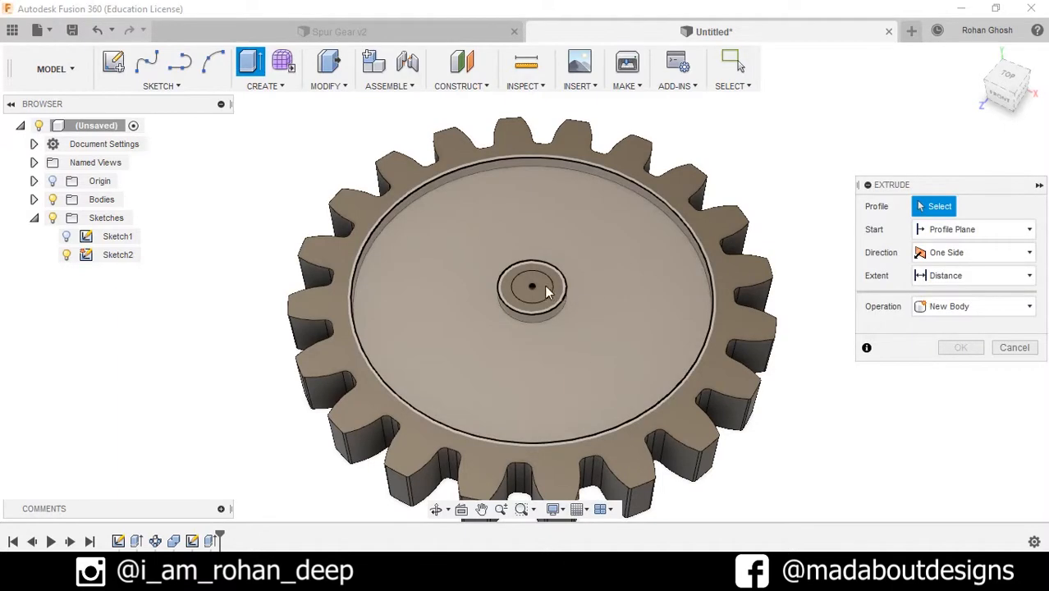
pyautogui.click(532, 289)
pyautogui.moveTo(530, 356); pyautogui.dragTo(525, 304, button='middle')
pyautogui.moveTo(526, 222); pyautogui.dragTo(527, 391)
pyautogui.keyDown('shift'); pyautogui.moveTo(682, 329); pyautogui.dragTo(655, 278, button='middle'); pyautogui.keyUp('shift')
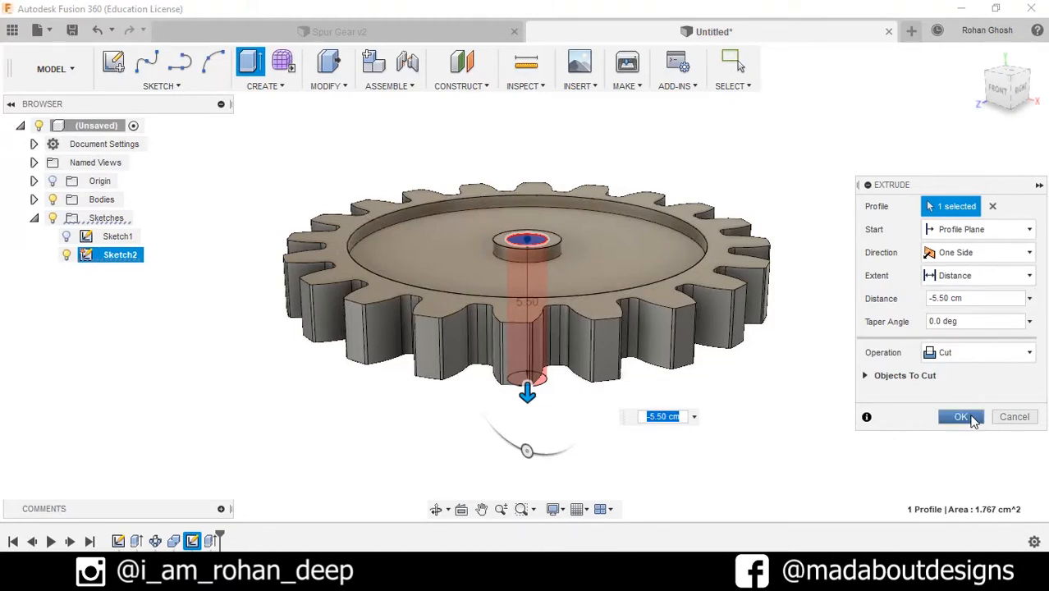
pyautogui.click(961, 417)
pyautogui.keyDown('shift'); pyautogui.moveTo(878, 317); pyautogui.dragTo(863, 348, button='middle'); pyautogui.keyUp('shift')
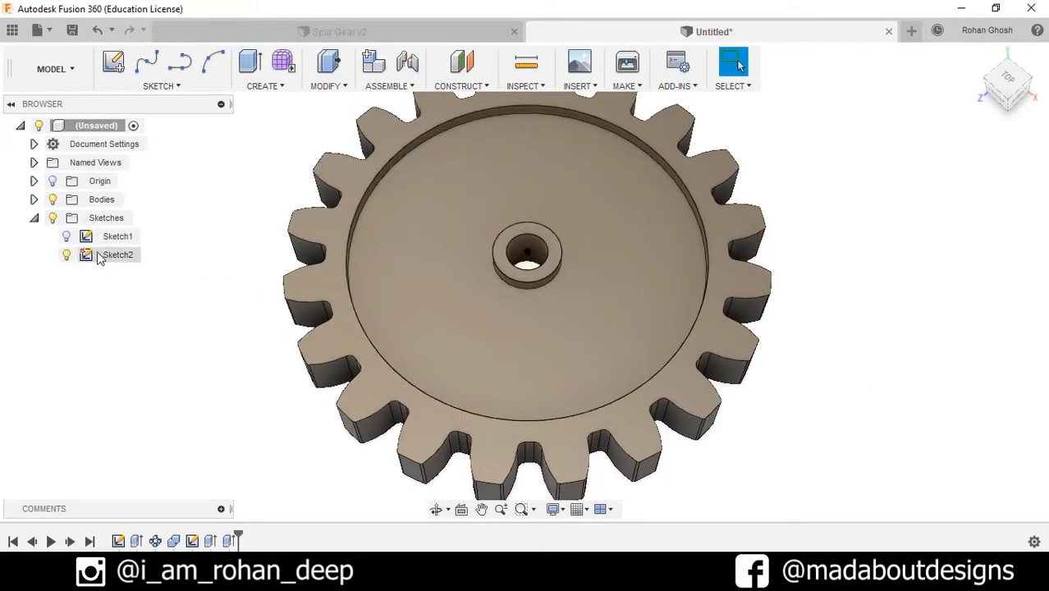
pyautogui.click(67, 255)
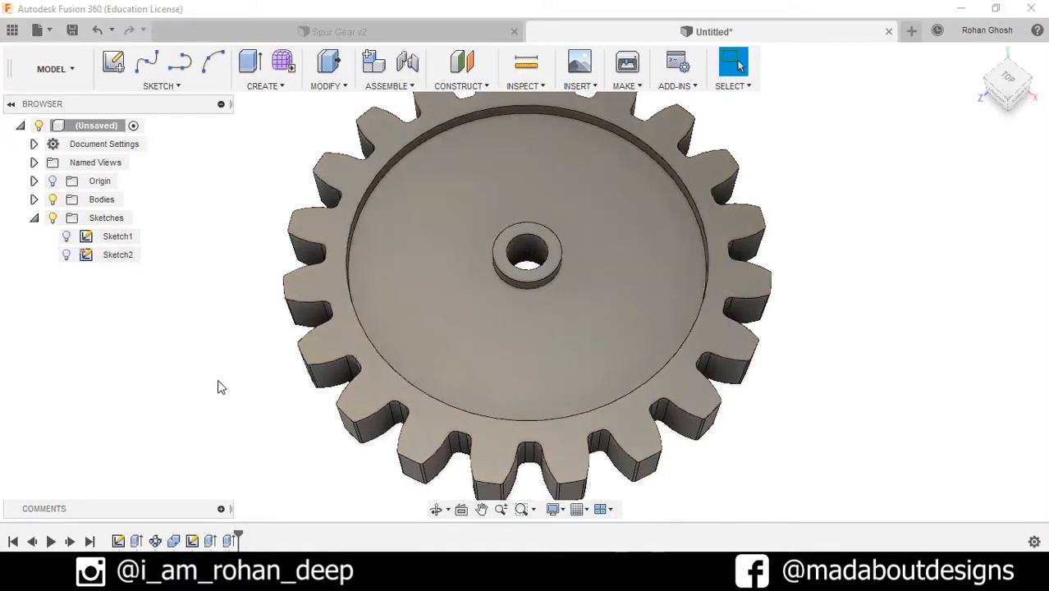
pyautogui.keyDown('shift'); pyautogui.moveTo(221, 380); pyautogui.dragTo(198, 359, button='middle'); pyautogui.keyUp('shift')
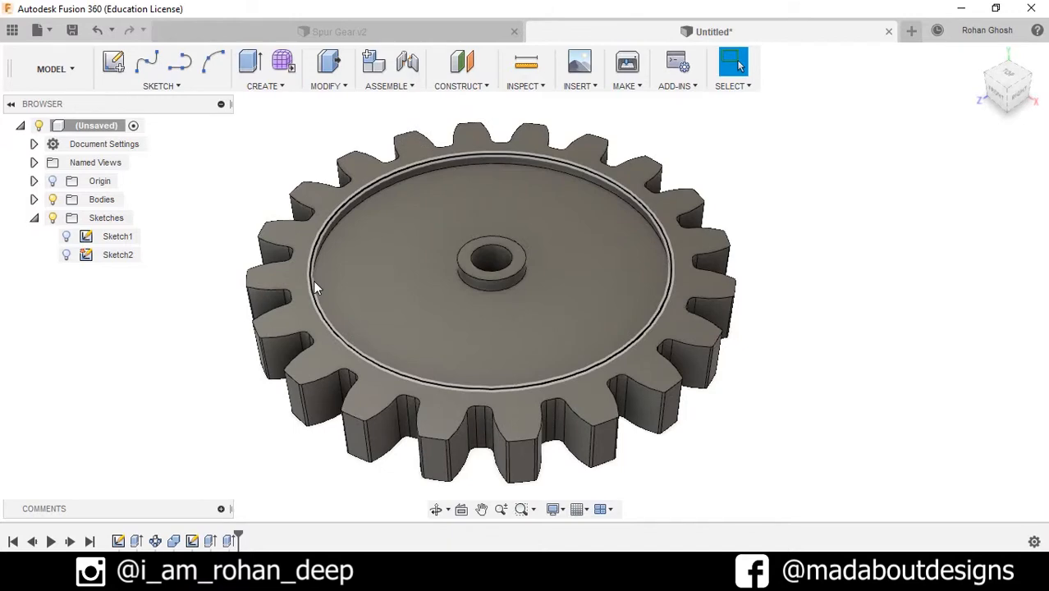
# Step: Fillet the recess's upper rim edge and the hub's outer and bore top edges with a 0.1 cm radius
pyautogui.click(332, 85)
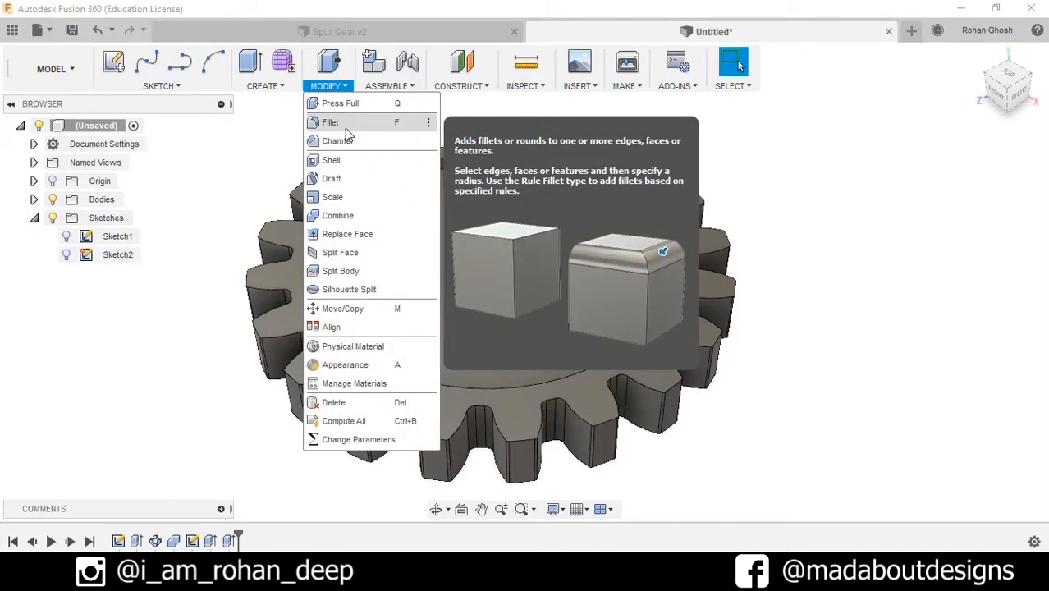
pyautogui.click(336, 123)
pyautogui.scroll(4, 399, 169)
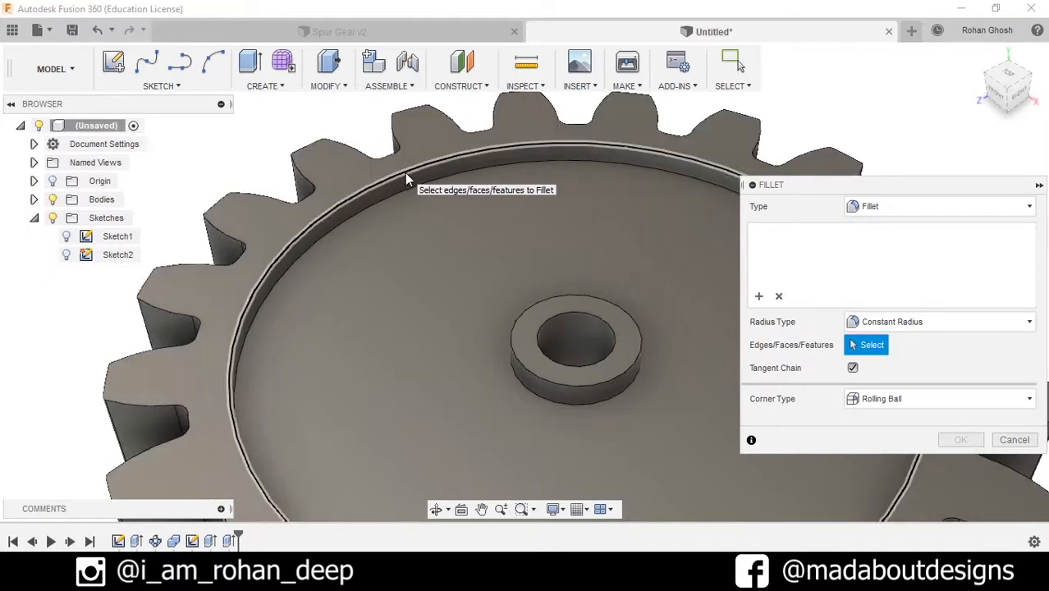
pyautogui.click(405, 174)
pyautogui.keyDown('shift'); pyautogui.moveTo(457, 346); pyautogui.dragTo(402, 296, button='middle'); pyautogui.keyUp('shift')
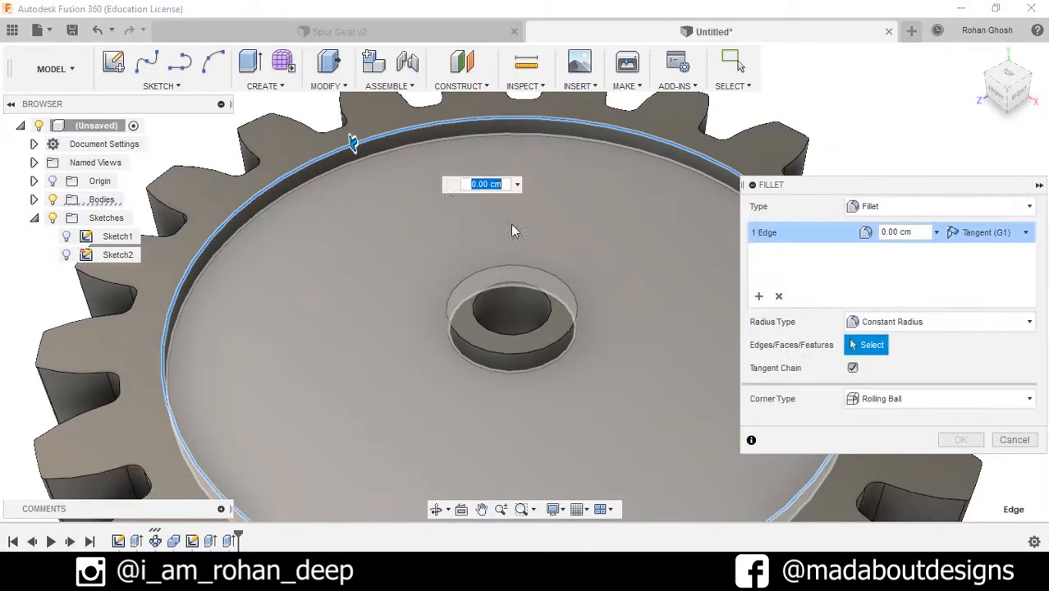
pyautogui.click(523, 268)
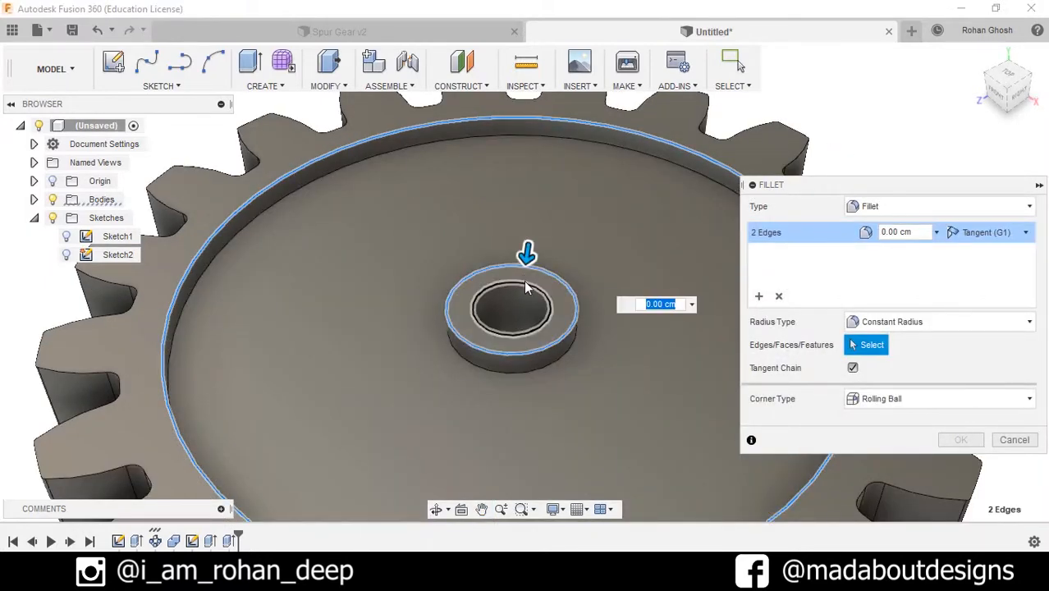
pyautogui.click(526, 286)
pyautogui.write('.1')
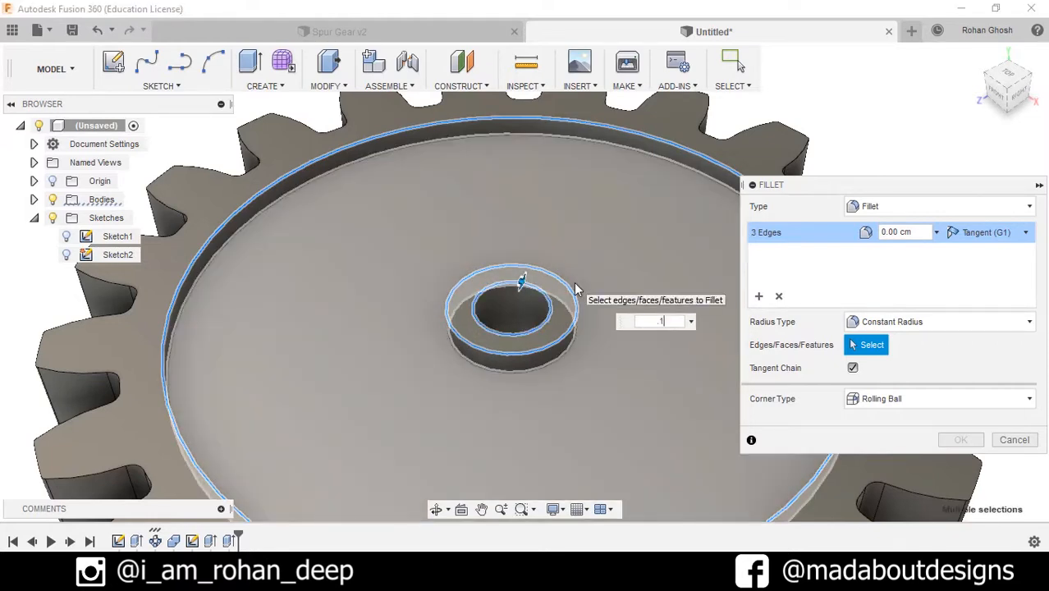
pyautogui.press('Return')
pyautogui.press('Return')
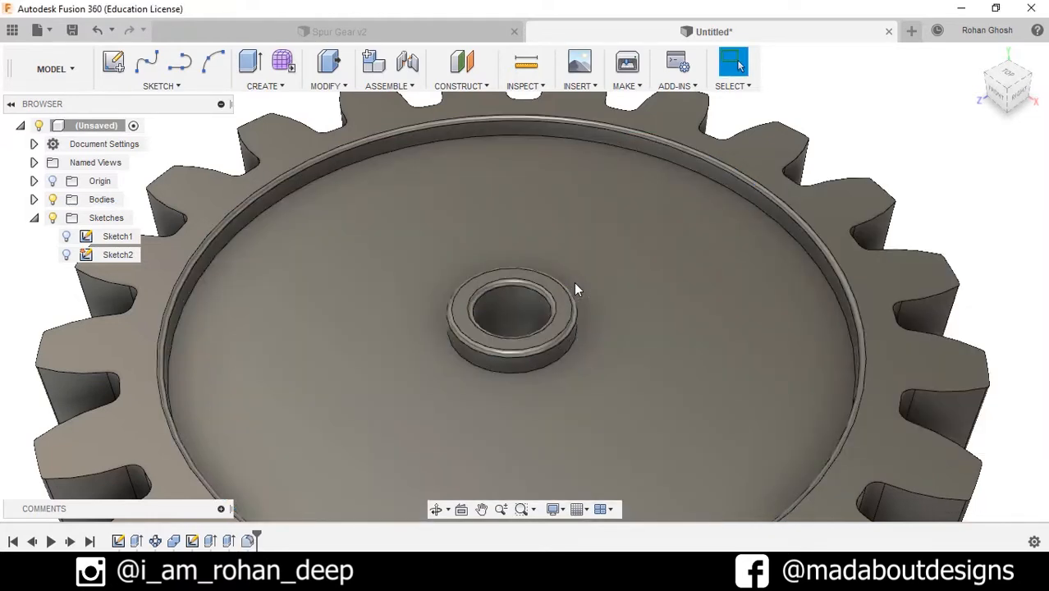
# Step: Fillet the hub's base edge and the recess's outer floor edge with a 0.1 cm radius
pyautogui.scroll(-2, 574, 289)
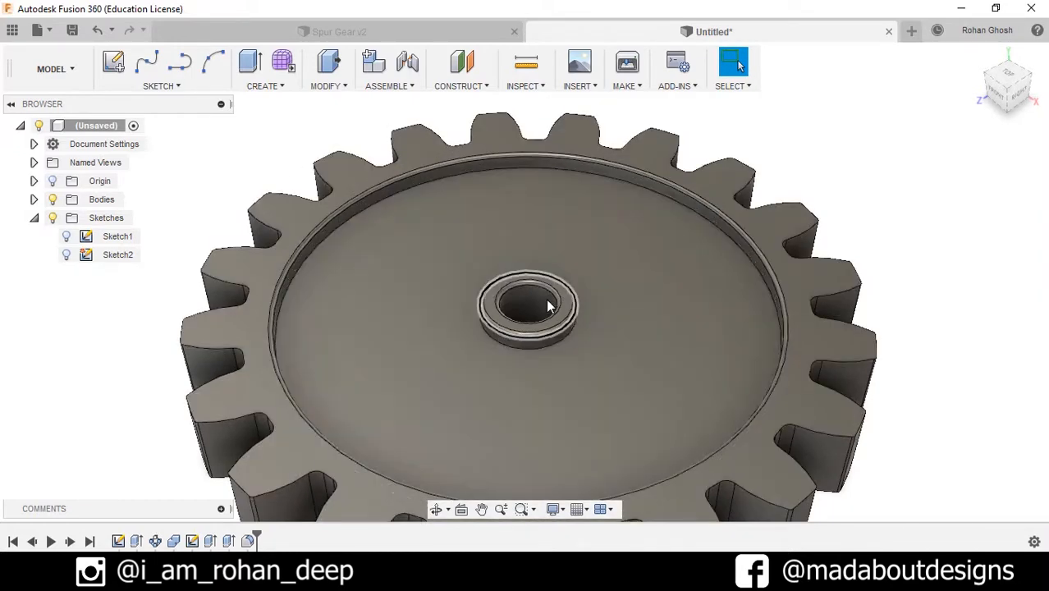
pyautogui.click(283, 87)
pyautogui.click(326, 85)
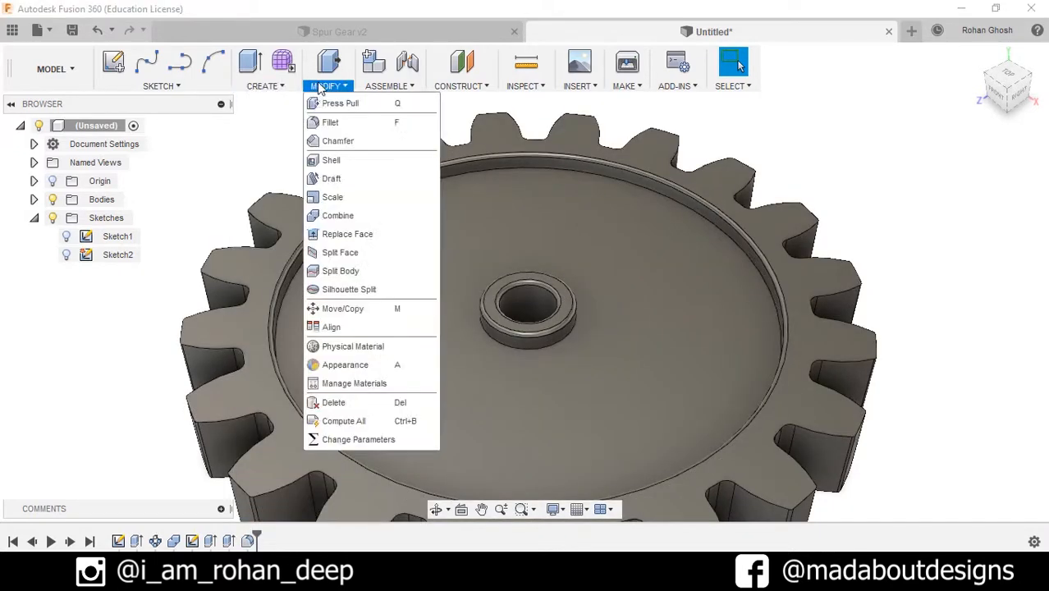
pyautogui.click(330, 123)
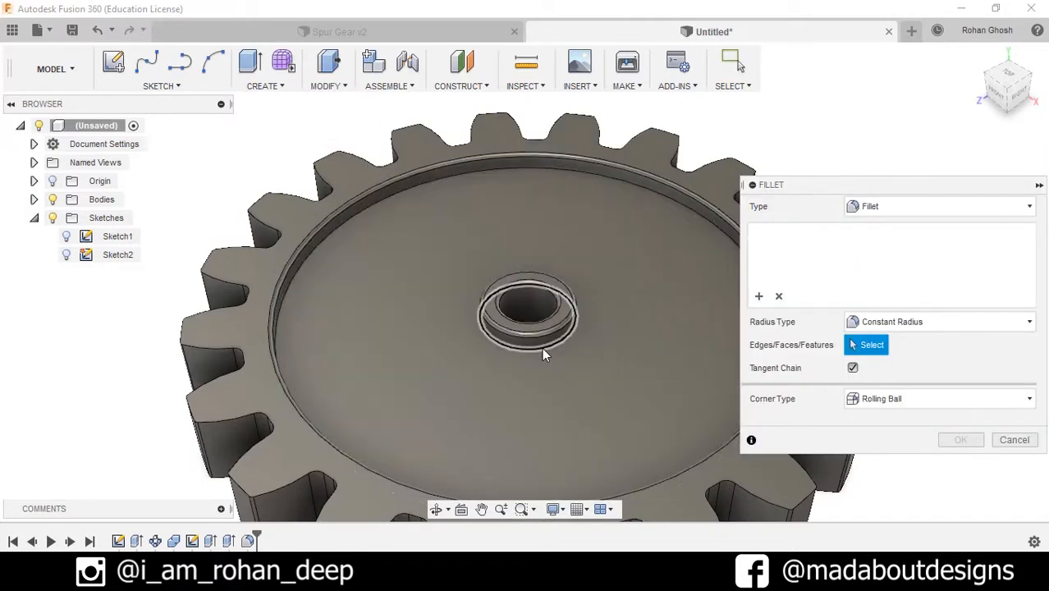
pyautogui.click(540, 347)
pyautogui.click(351, 213)
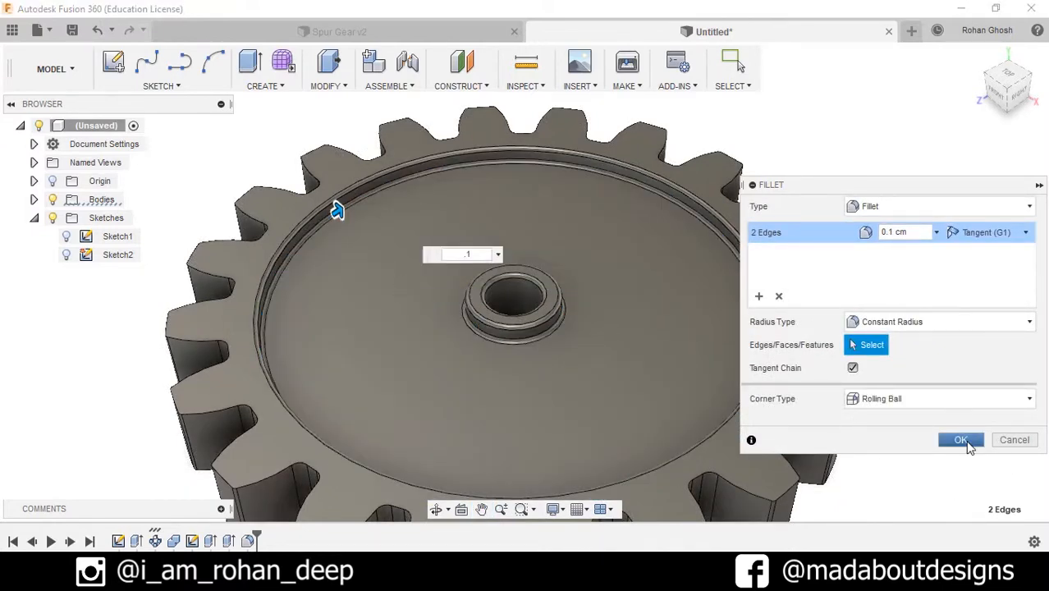
pyautogui.click(967, 444)
pyautogui.scroll(-3, 855, 403)
pyautogui.moveTo(851, 408); pyautogui.dragTo(683, 404)
pyautogui.keyDown('shift'); pyautogui.moveTo(682, 404); pyautogui.dragTo(623, 328, button='middle'); pyautogui.keyUp('shift')
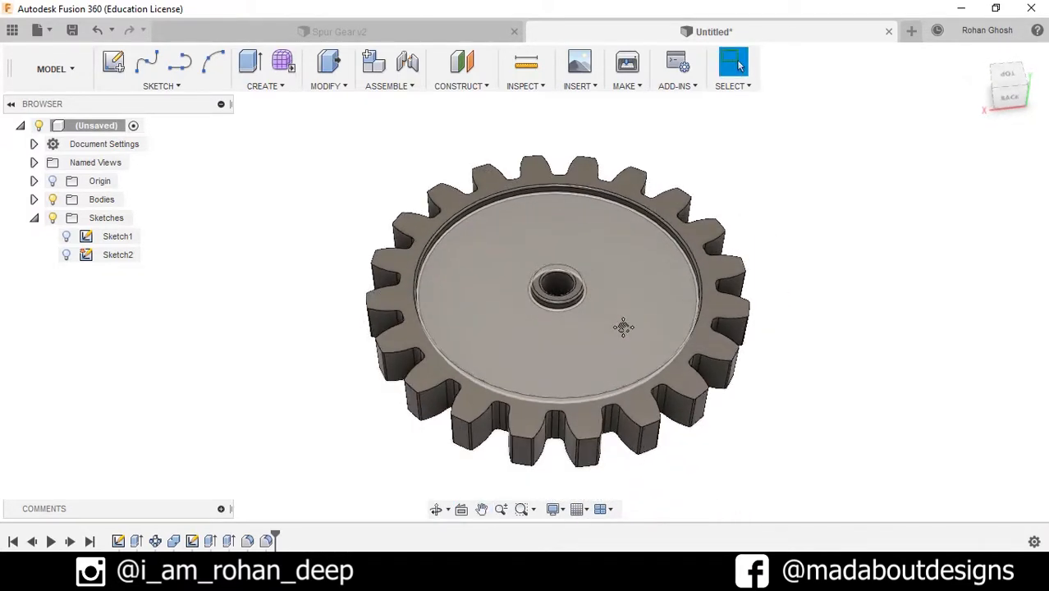